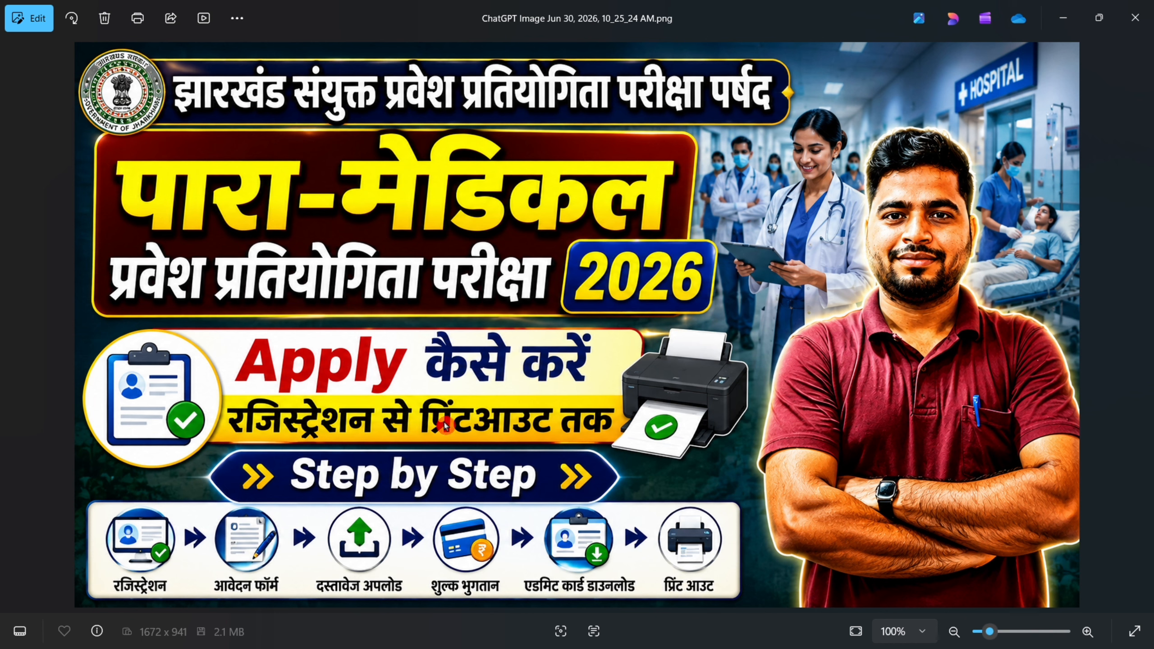
# Step: Switch to Chrome, search Google for "jceceb" and open the official J.C.E.C.E.B. website
pyautogui.moveTo(772, 644)
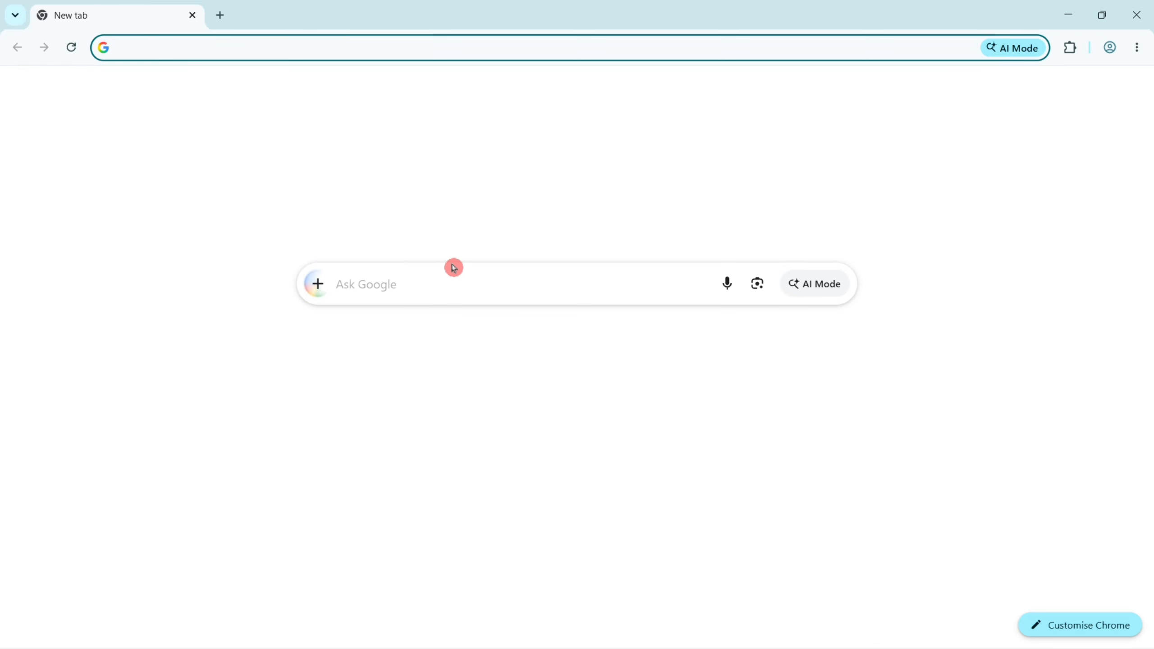
pyautogui.click(414, 276)
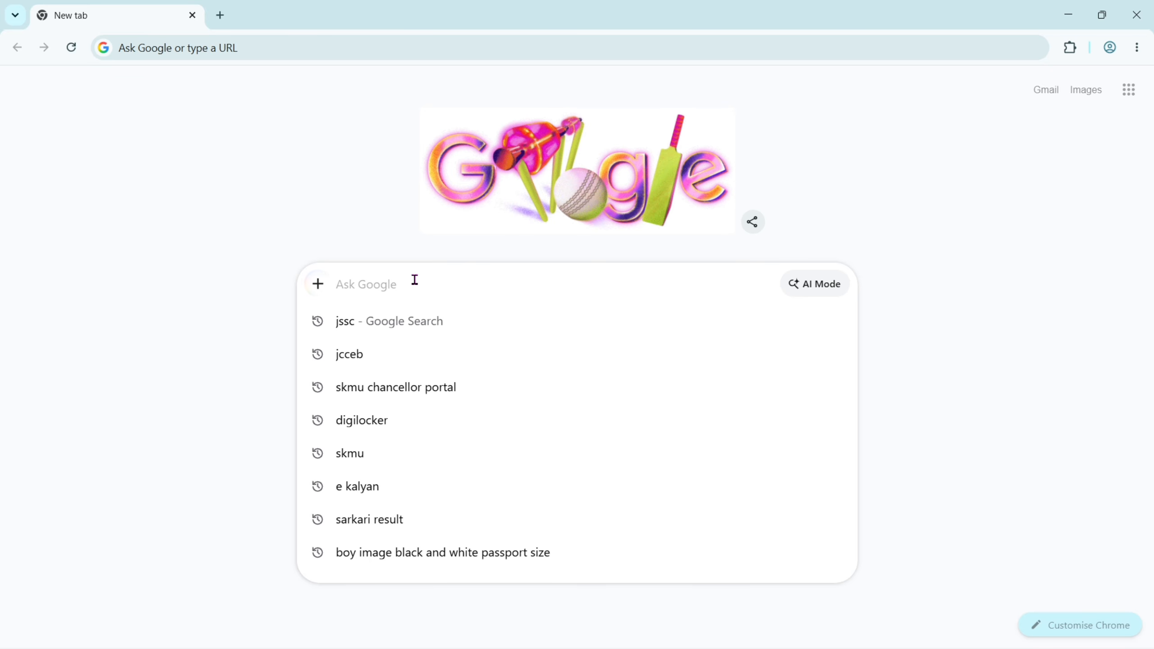
pyautogui.write('j')
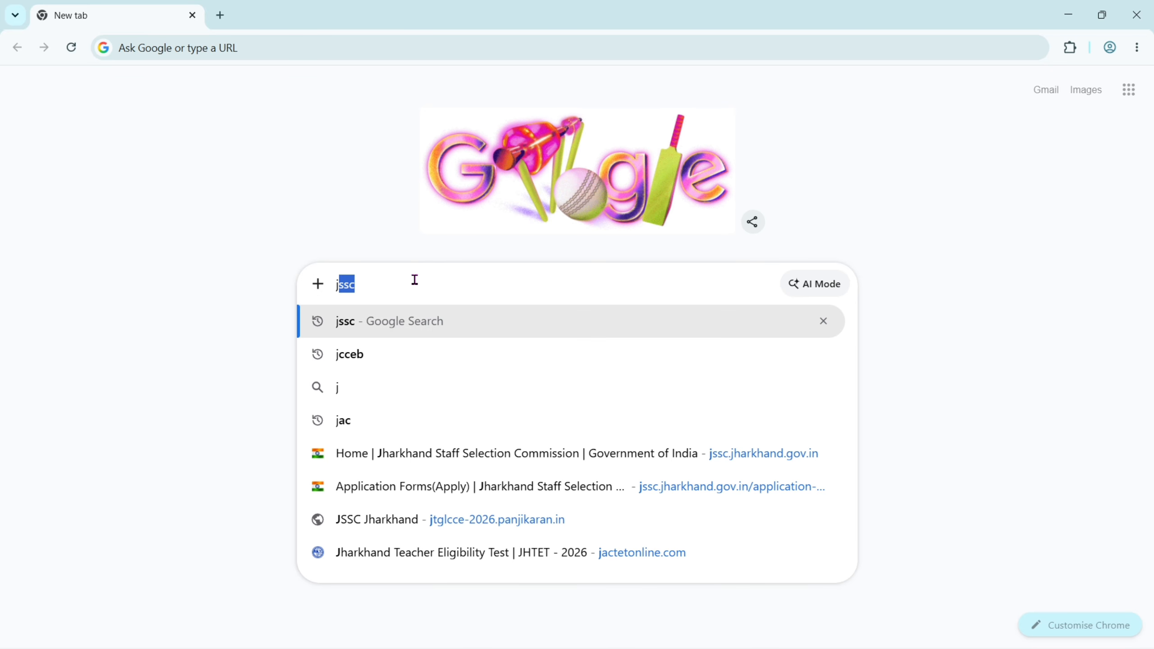
pyautogui.write('c')
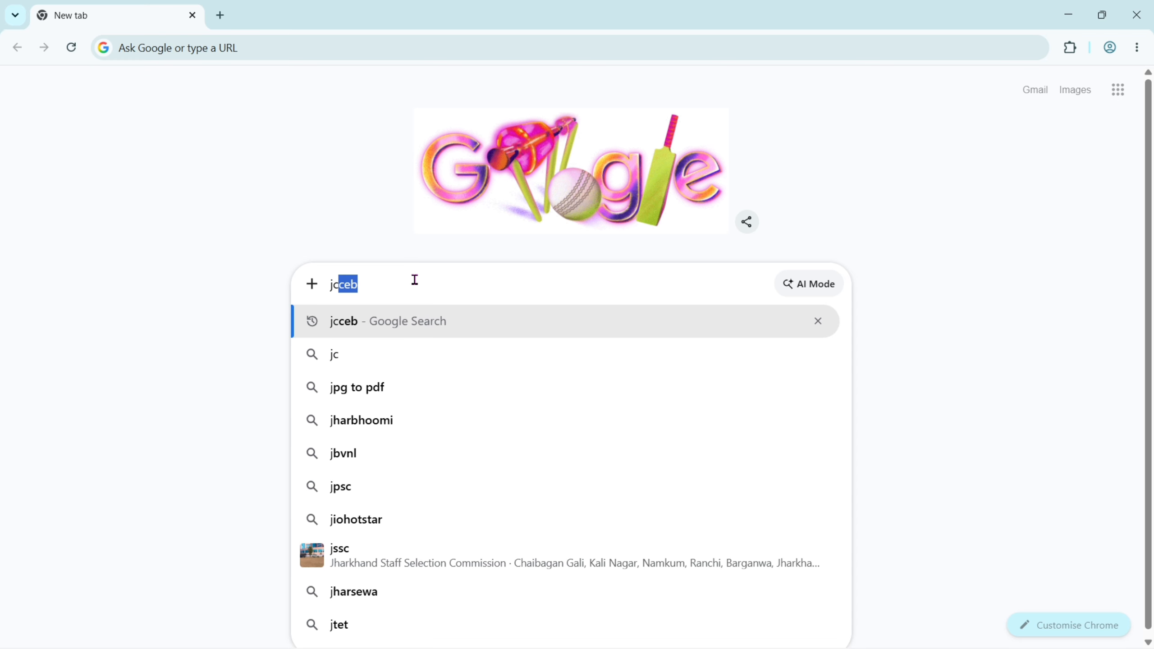
pyautogui.write('e')
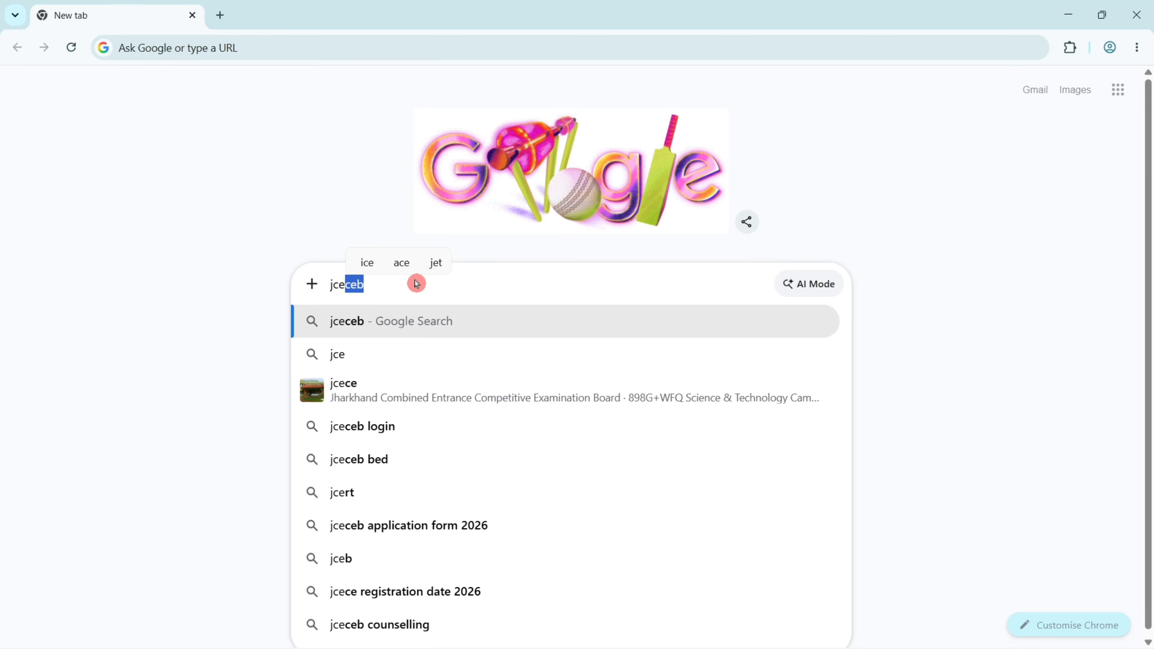
pyautogui.write('ceb')
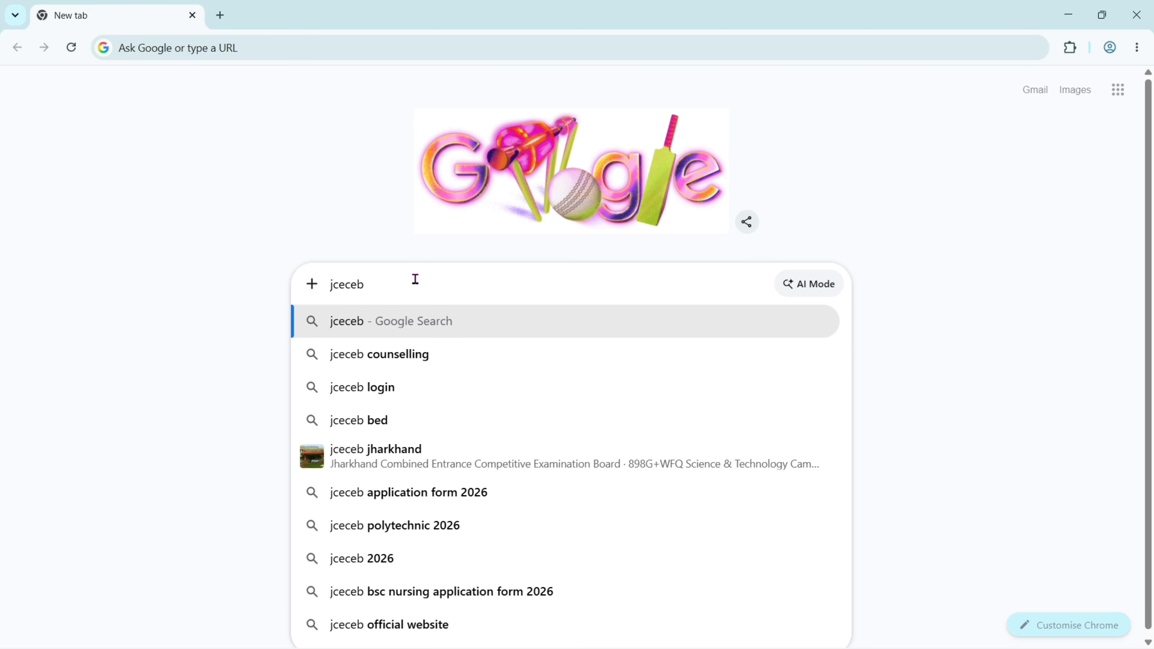
pyautogui.press('Return')
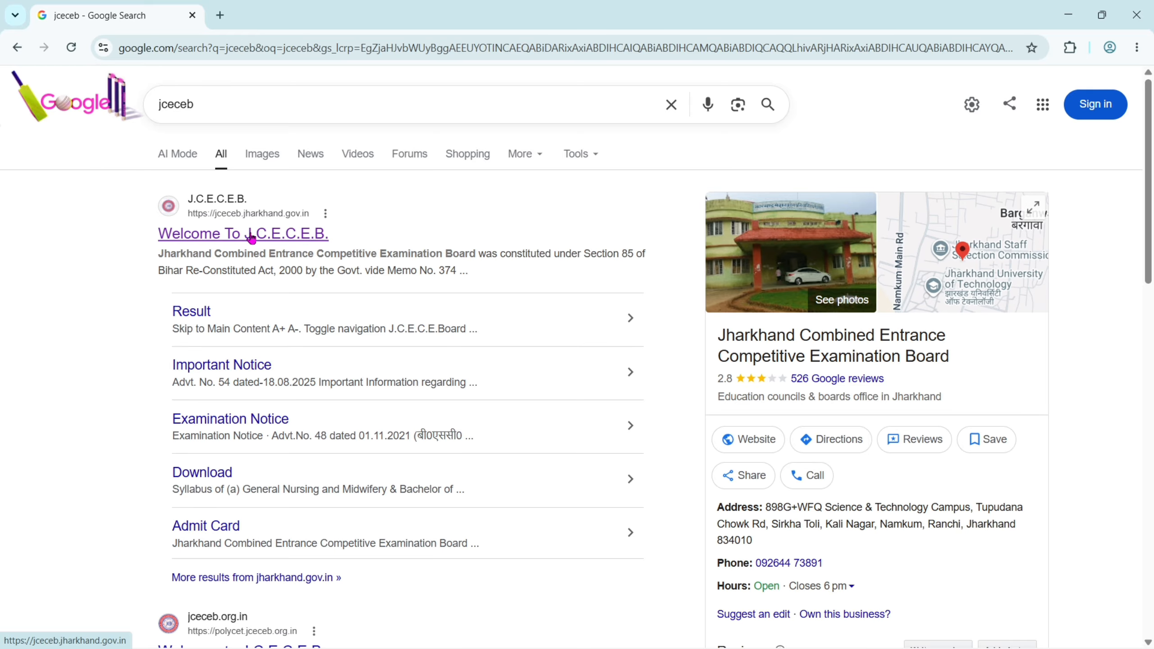
pyautogui.click(207, 235)
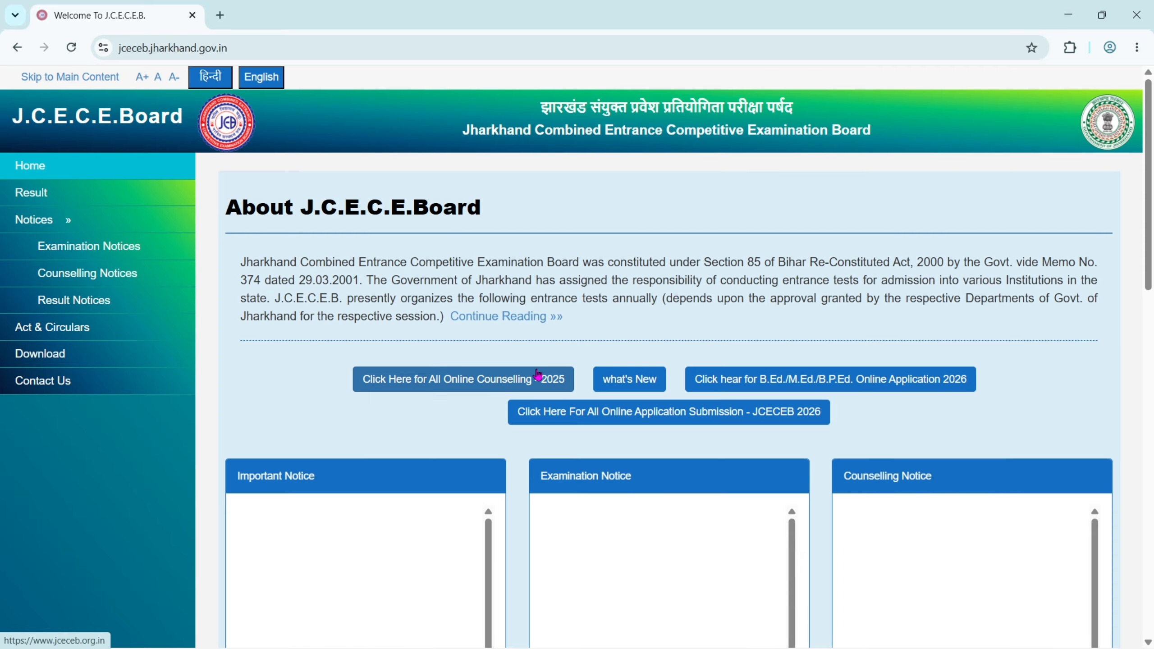
# Step: Open the JCECEB 2026 online application list and go to the Para-Medical Entrance Competitive Examination - 2026 site
pyautogui.scroll(-5, 531, 347)
pyautogui.scroll(-2, 531, 351)
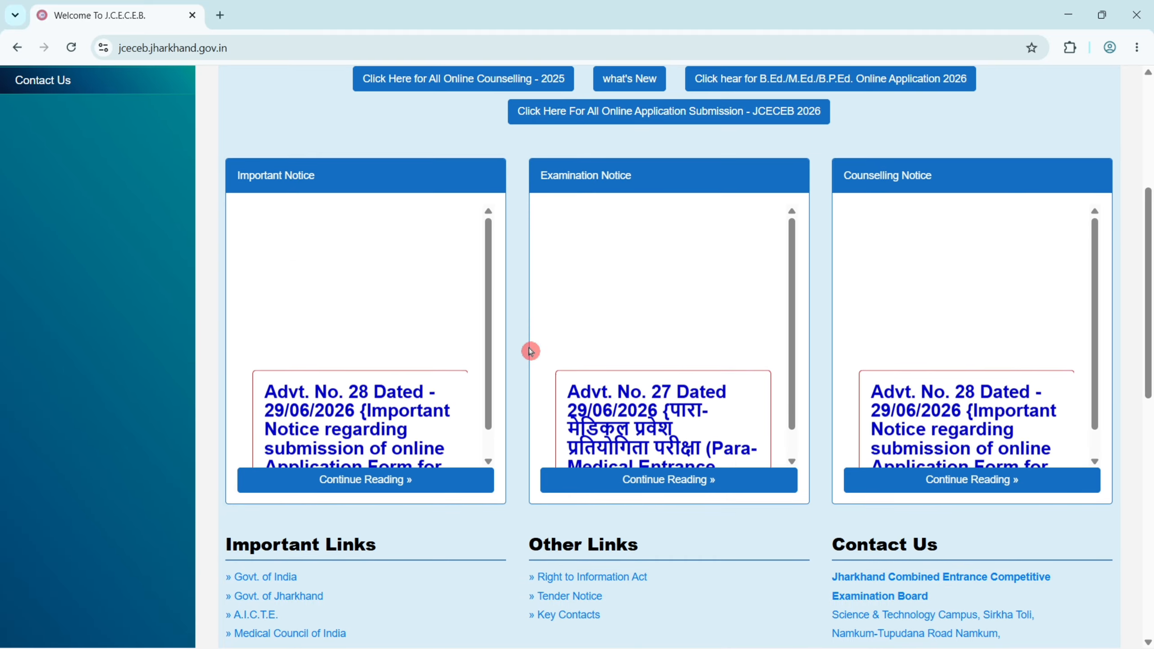
pyautogui.scroll(5, 531, 351)
pyautogui.scroll(-3, 530, 352)
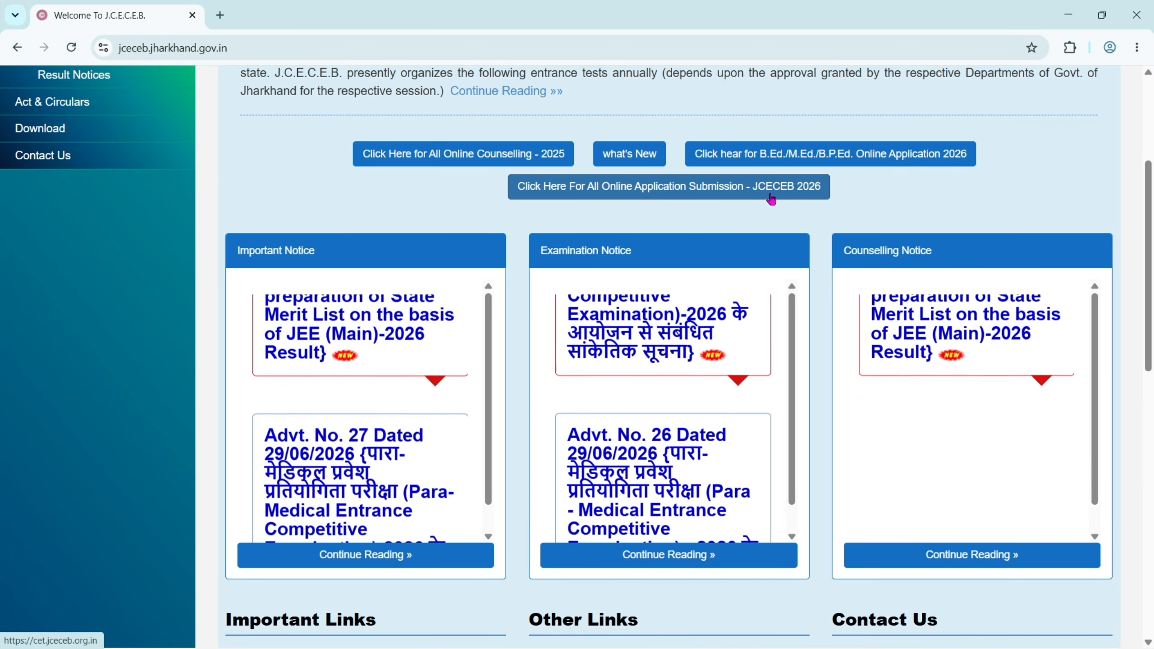
pyautogui.click(688, 192)
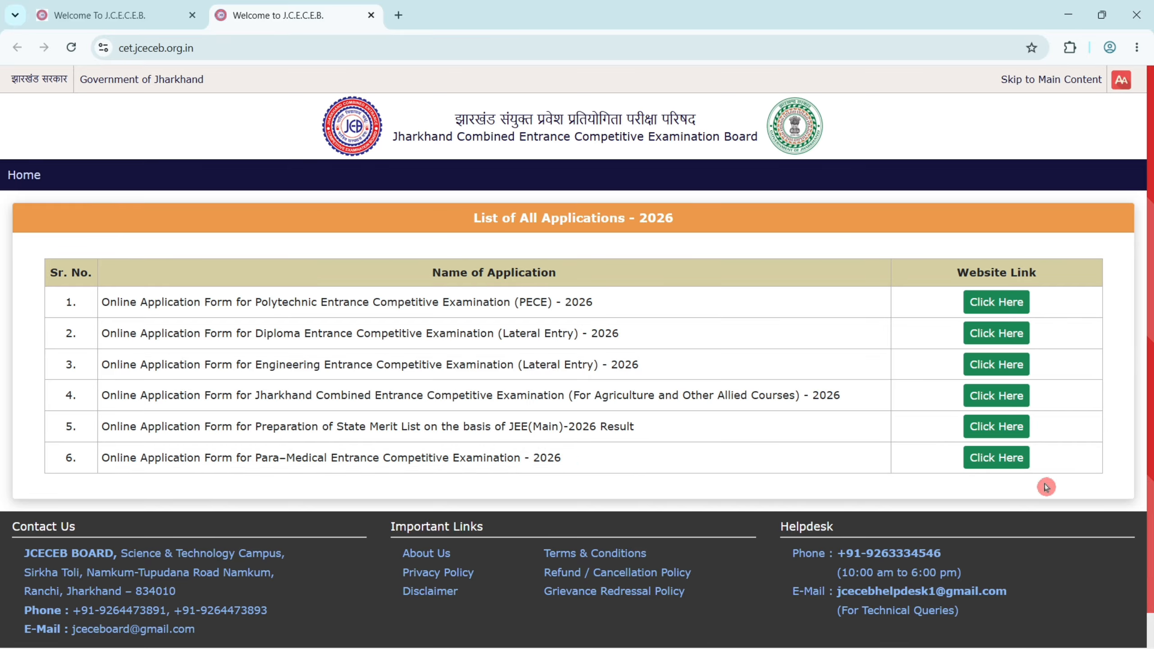
pyautogui.click(1002, 471)
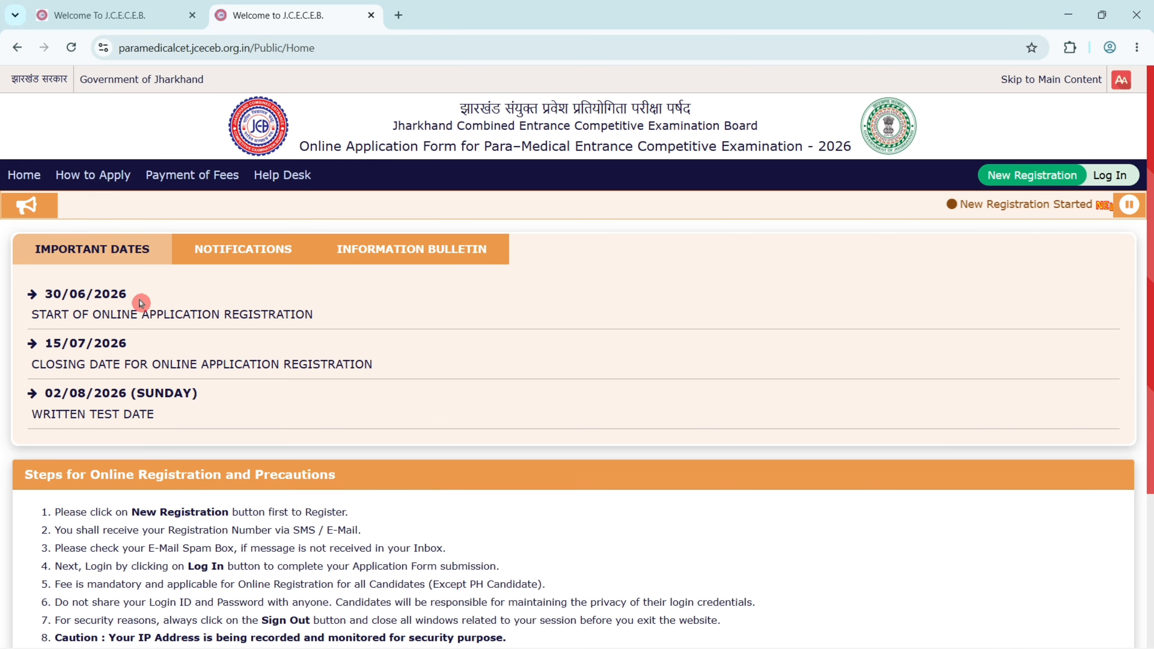
# Step: Review the registration start, closing and written test dates, and look over the rest of the Para-Medical exam home page
pyautogui.moveTo(135, 296); pyautogui.dragTo(26, 304)
pyautogui.click(369, 317)
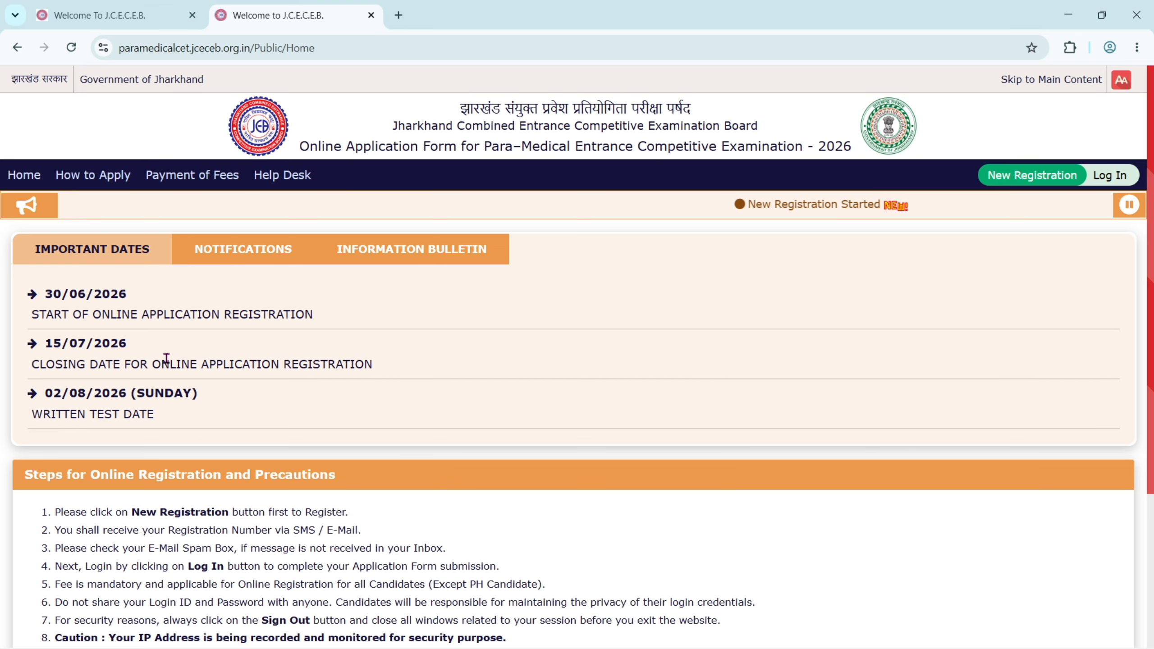
pyautogui.moveTo(131, 343); pyautogui.dragTo(36, 343)
pyautogui.click(213, 414)
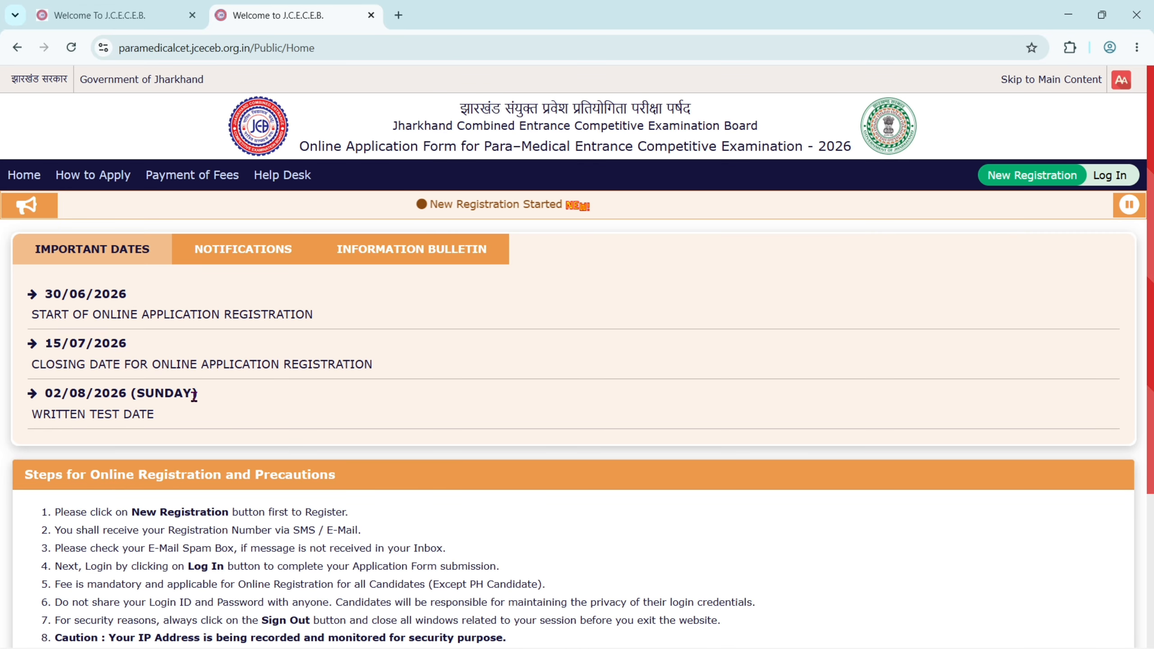
pyautogui.moveTo(201, 393); pyautogui.dragTo(45, 392)
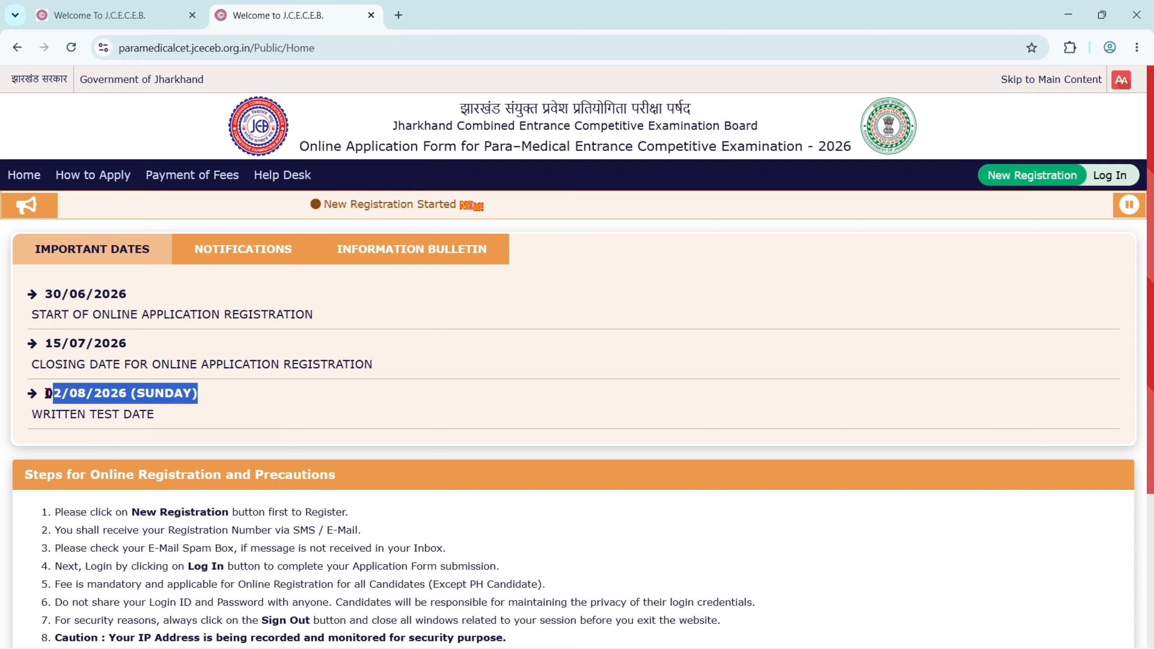
pyautogui.click(598, 411)
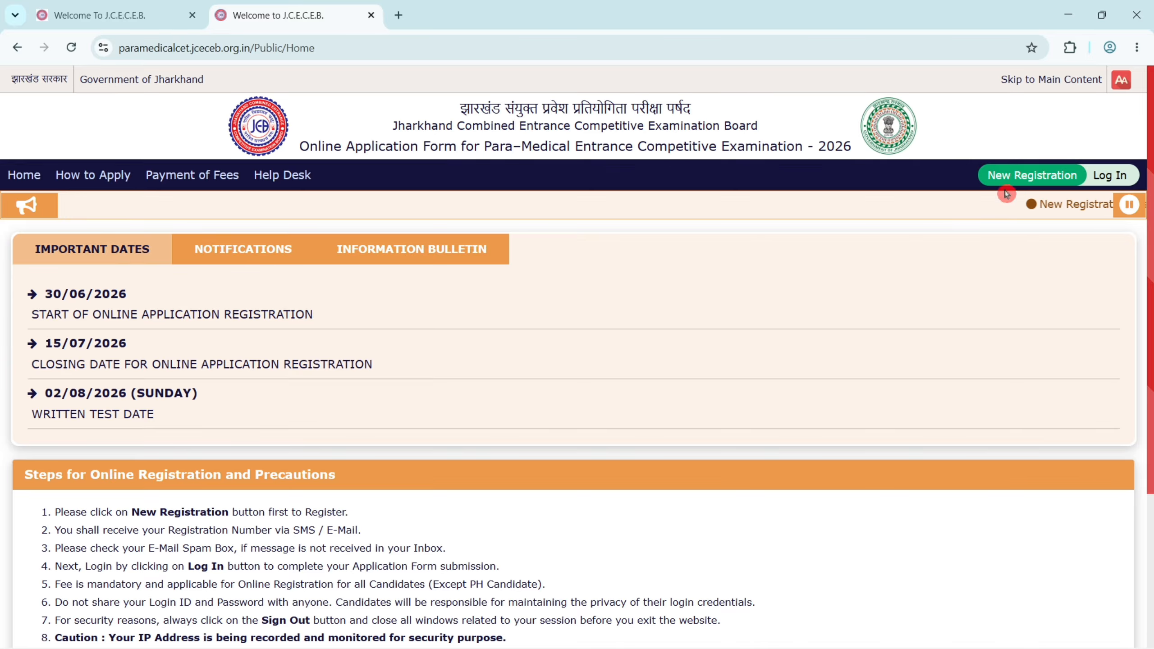
pyautogui.scroll(-1, 827, 282)
pyautogui.scroll(-5, 826, 283)
pyautogui.scroll(5, 849, 268)
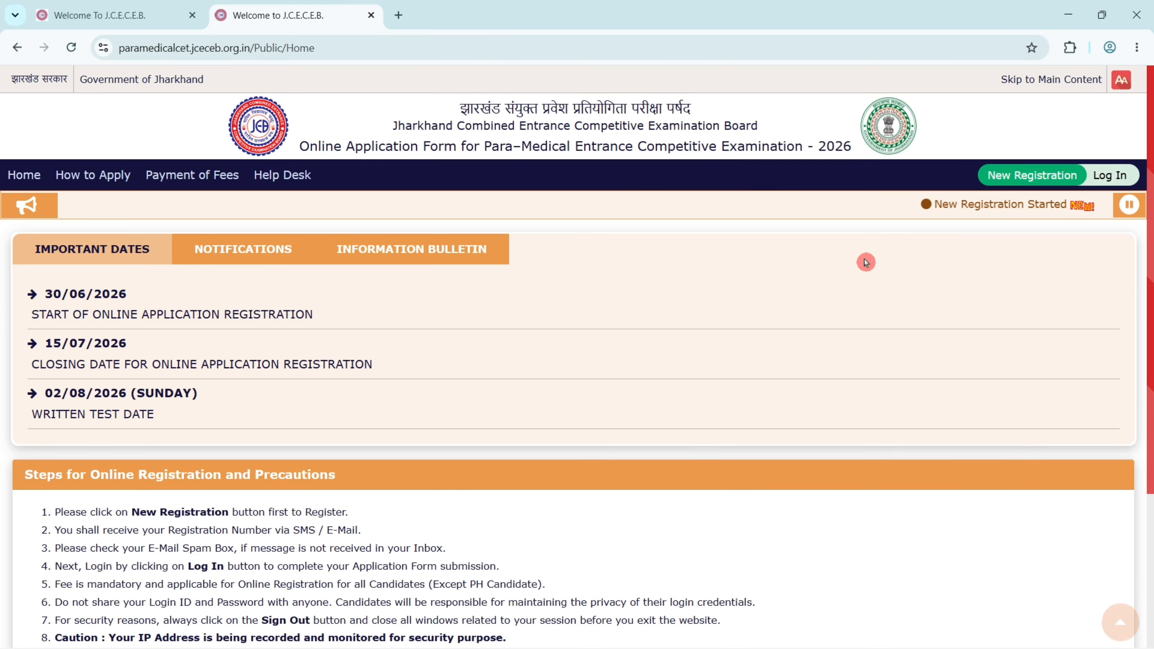
# Step: Start a new registration and choose DIPLOMA IN PHARMACY / PARA-MEDICAL COURSE (PCM) as the course applied for
pyautogui.click(1040, 182)
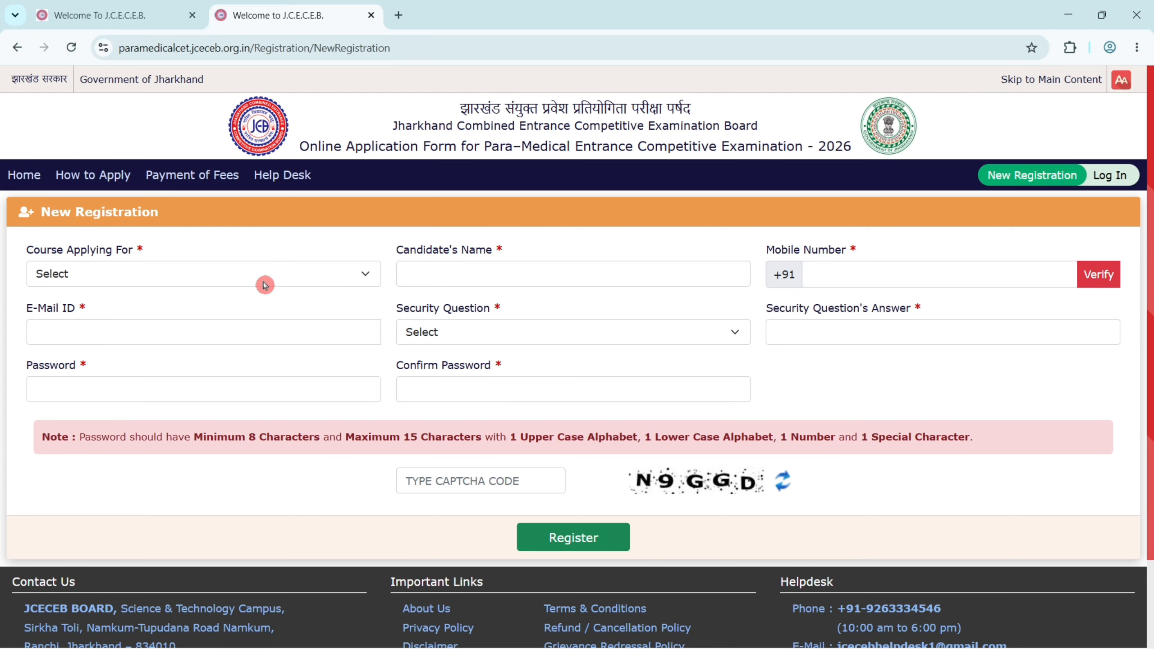
pyautogui.click(239, 278)
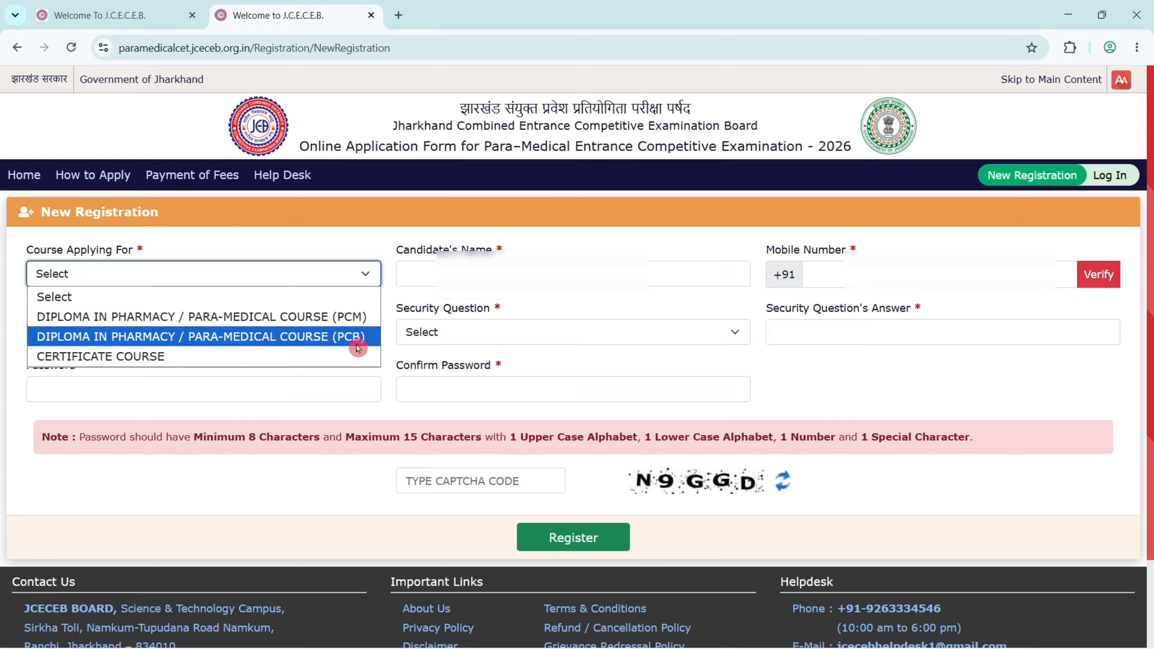
pyautogui.click(332, 317)
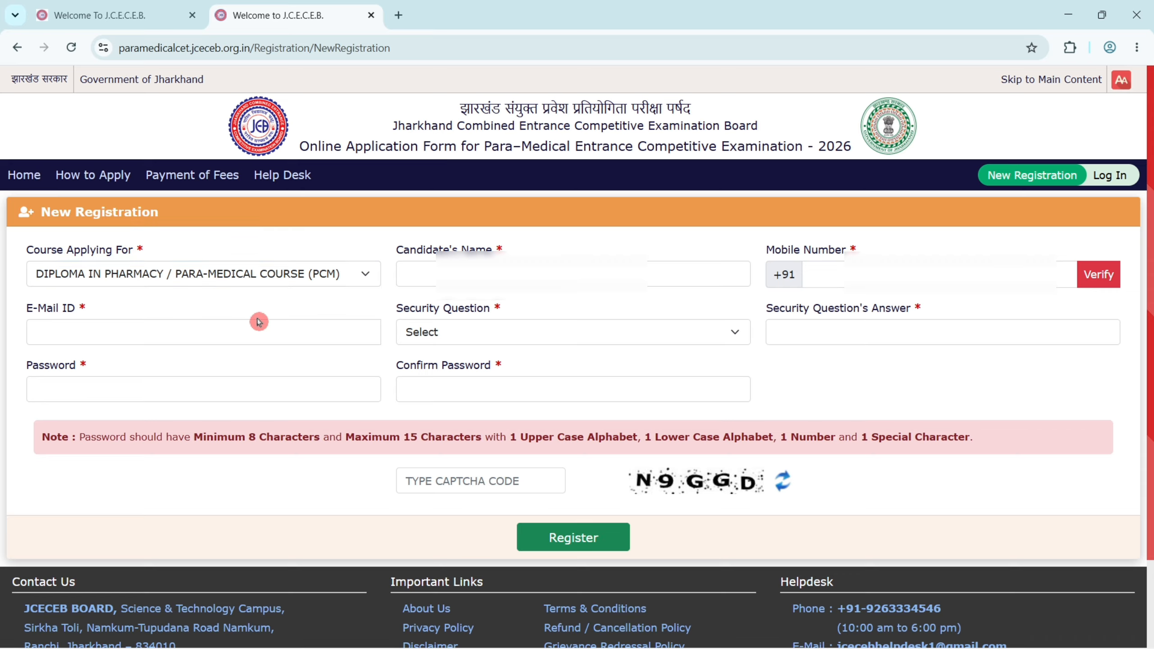
# Step: Fill in the candidate's e-mail address in the registration form
pyautogui.click(214, 325)
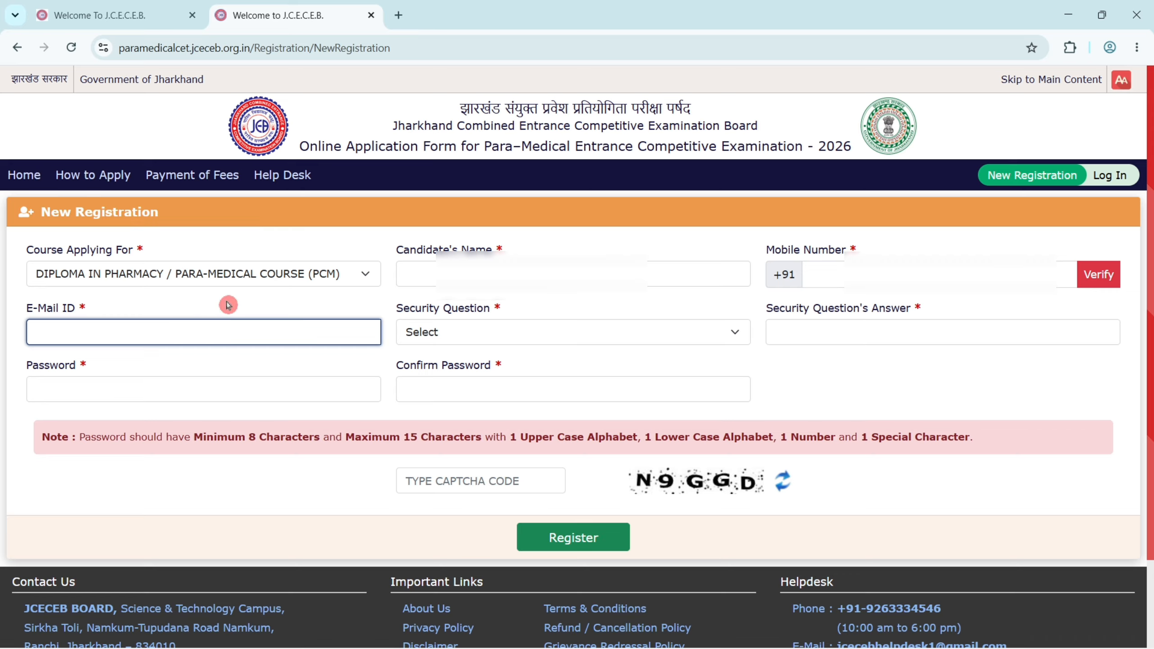
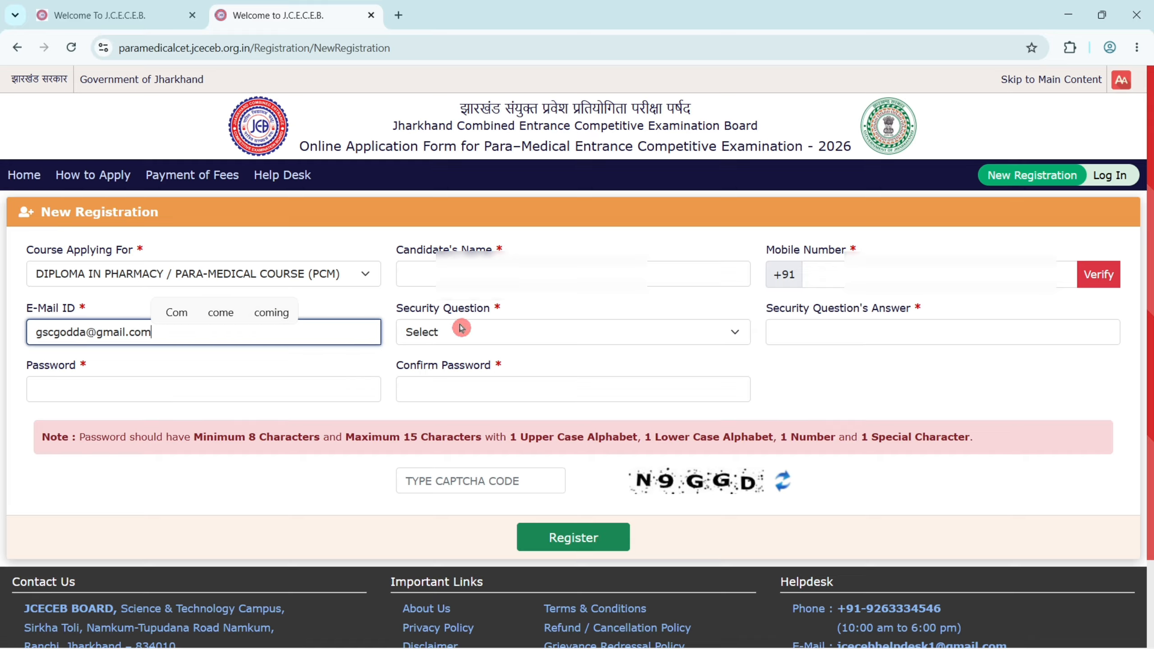
# Step: Enter the candidate's full name and mobile number in the registration form
pyautogui.click(442, 270)
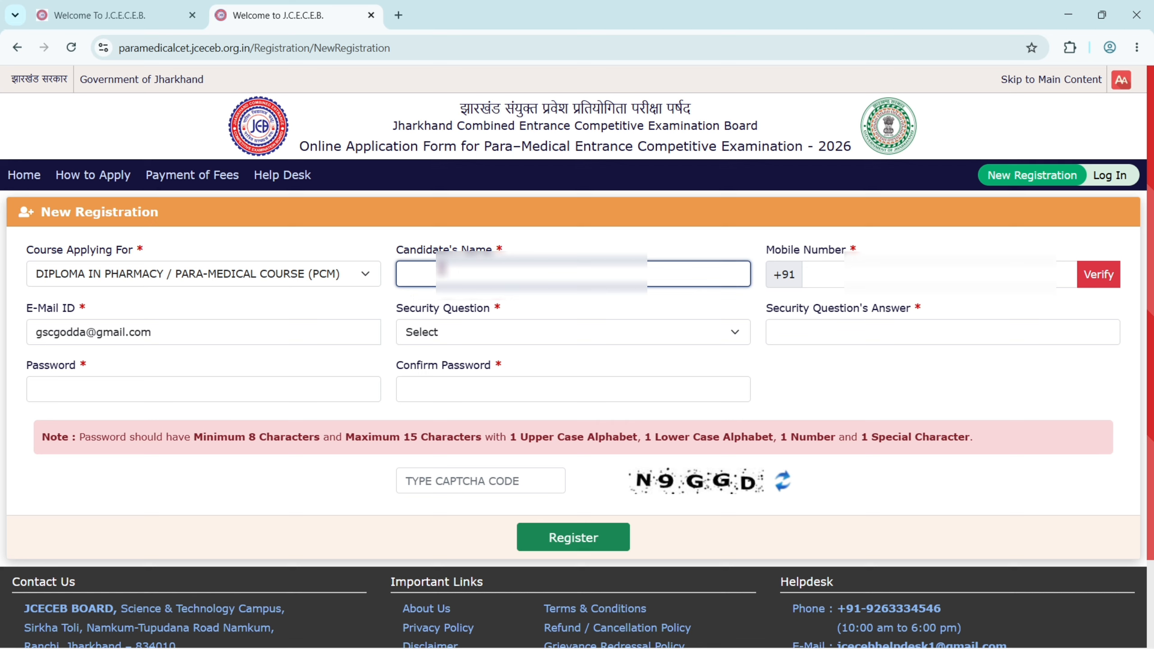
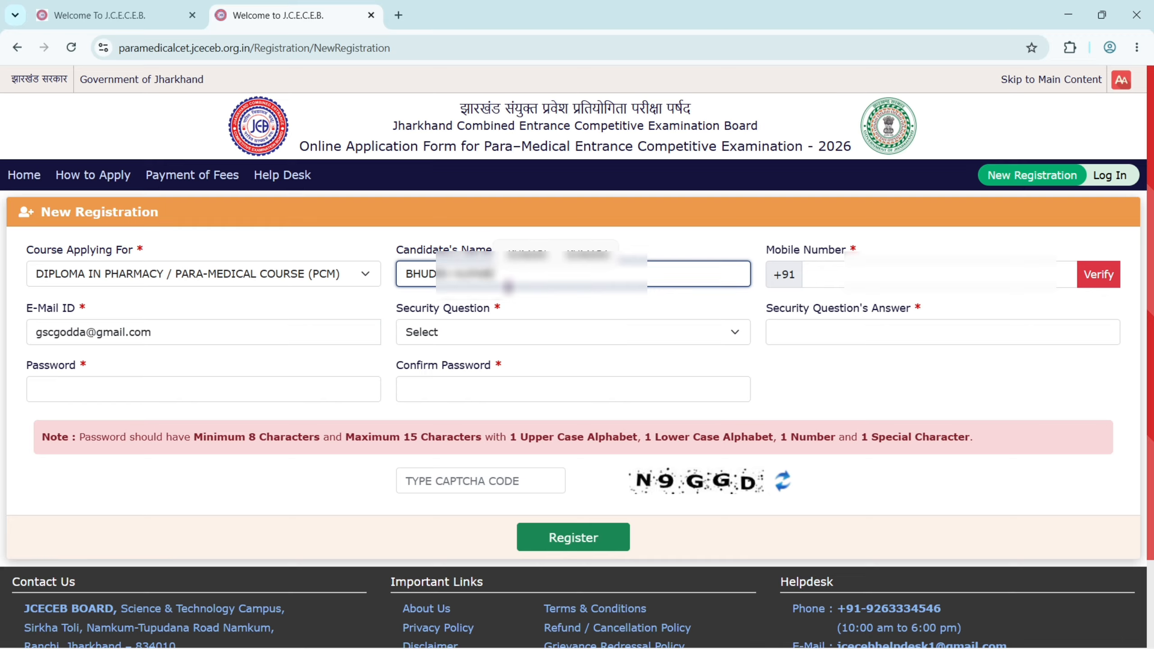
pyautogui.click(869, 276)
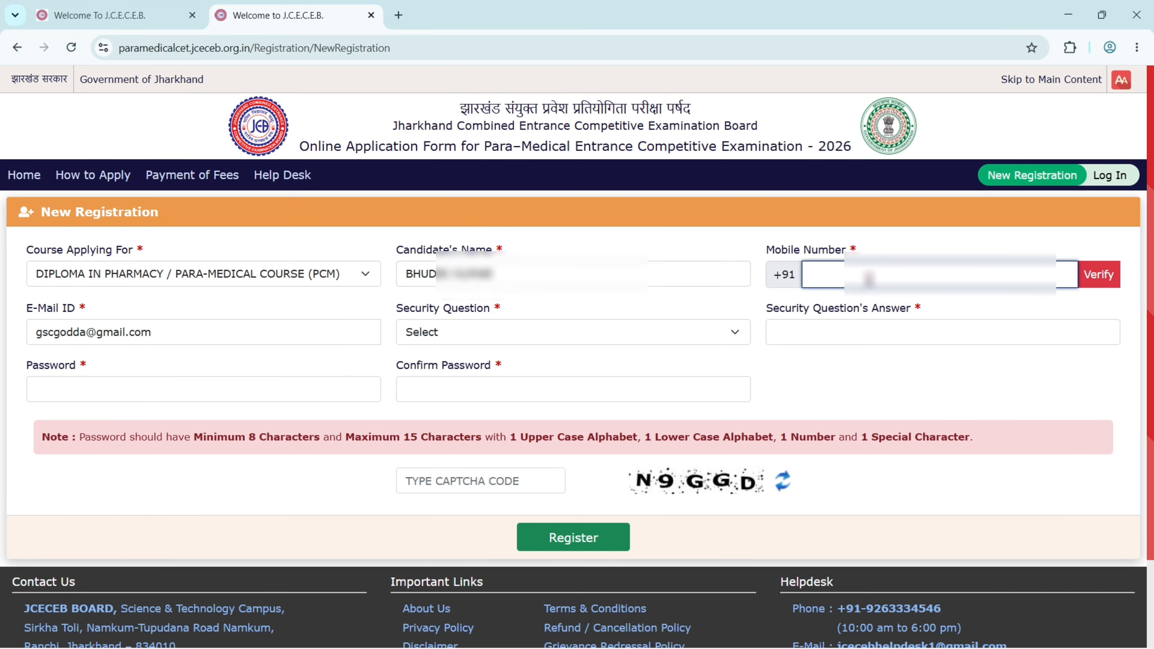
pyautogui.write('91231')
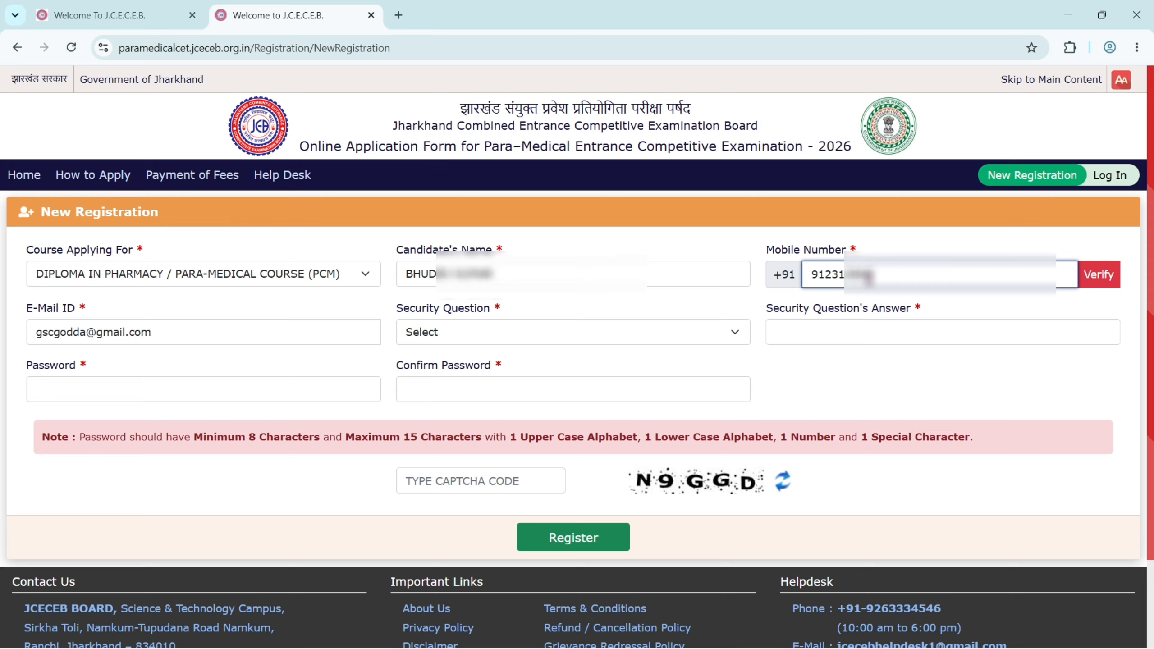
# Step: Choose the security question "WHO IS YOUR FAVOURITE TEACHER ?" and enter the security question's answer
pyautogui.click(476, 336)
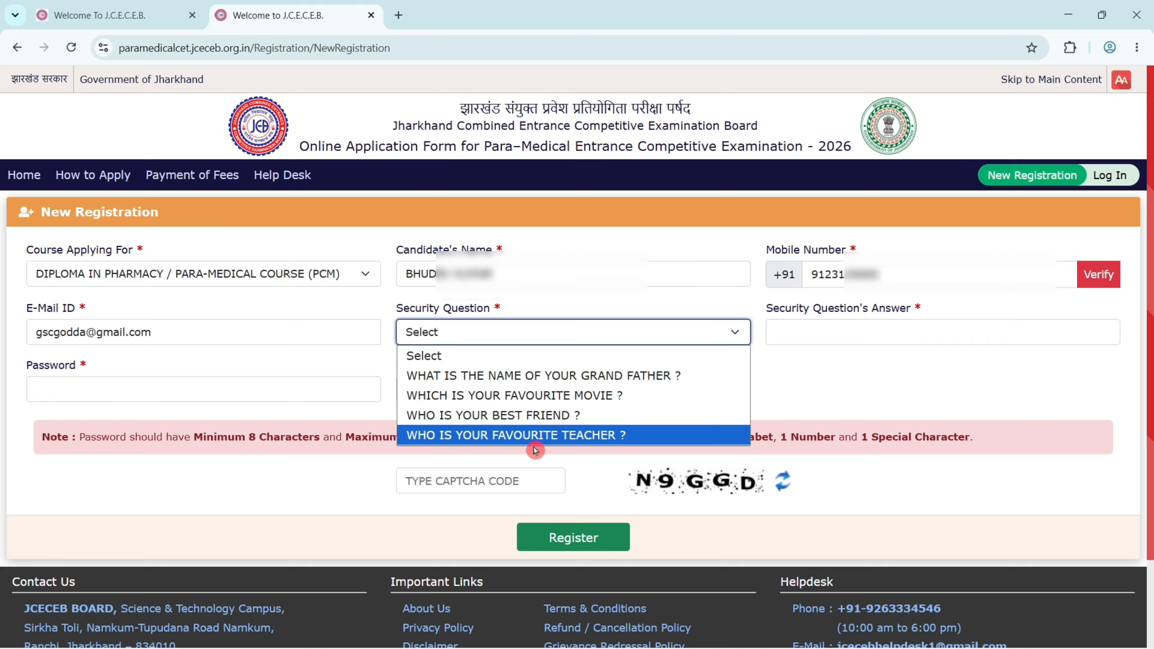
pyautogui.click(609, 436)
pyautogui.click(831, 333)
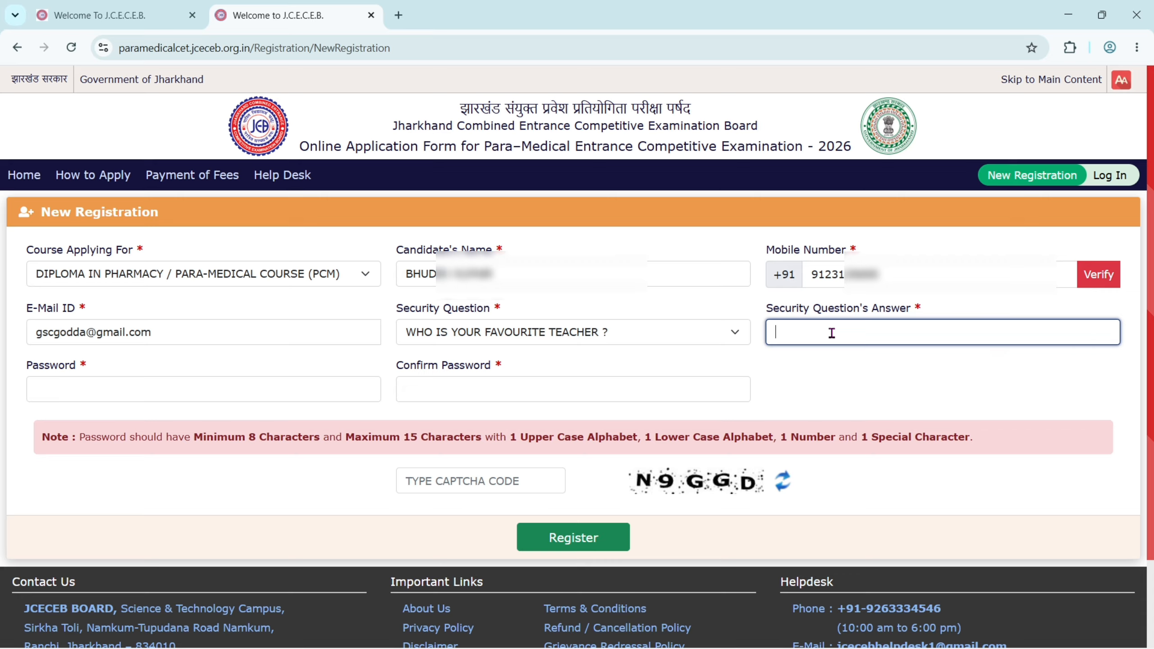
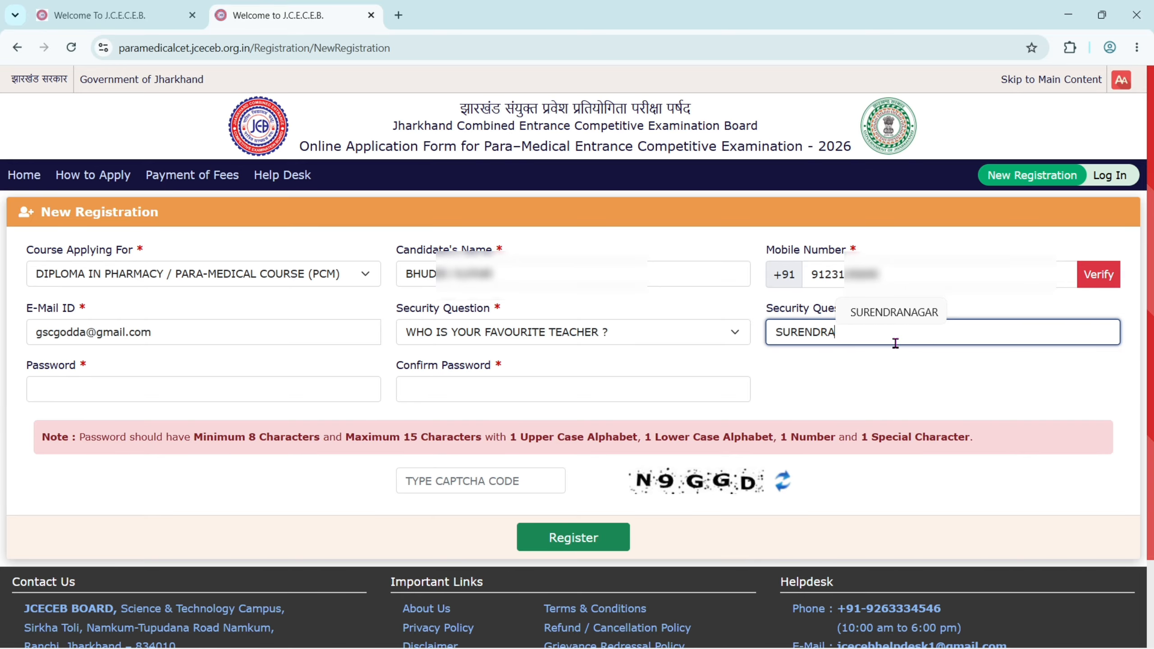
# Step: Enter a new account password in the registration form's password field
pyautogui.click(858, 353)
pyautogui.click(211, 391)
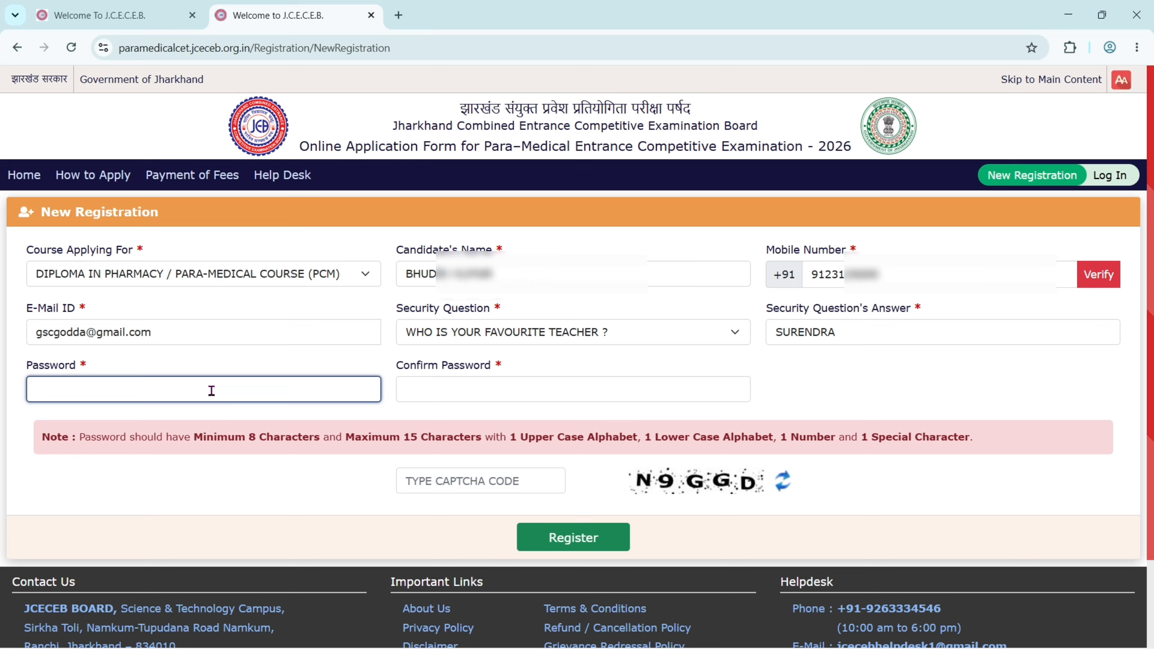
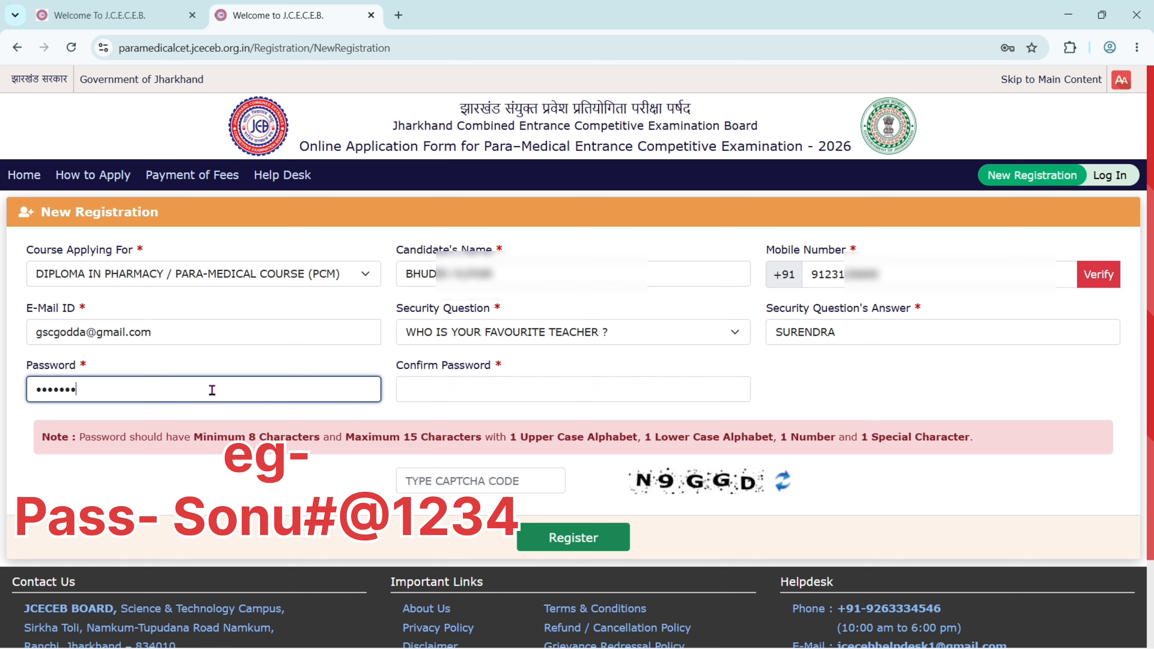
# Step: Repeat the account password in the password confirmation field
pyautogui.click(447, 391)
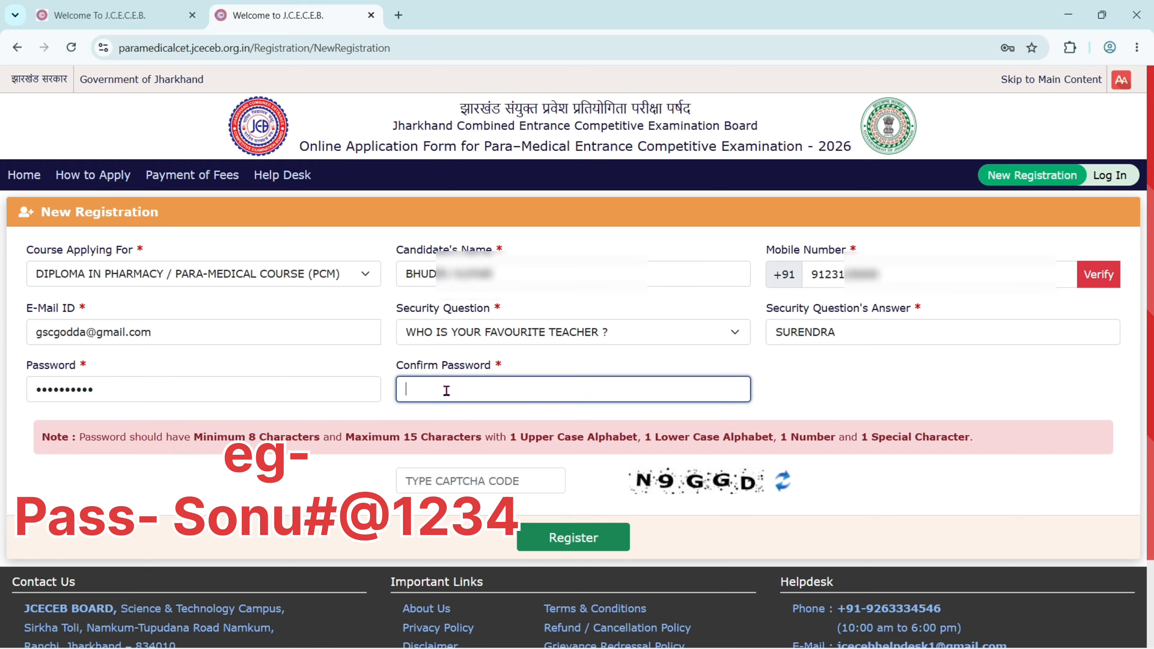
# Step: Request a one-time password for the candidate's mobile number and verify the number by entering the OTP
pyautogui.doubleClick(805, 285)
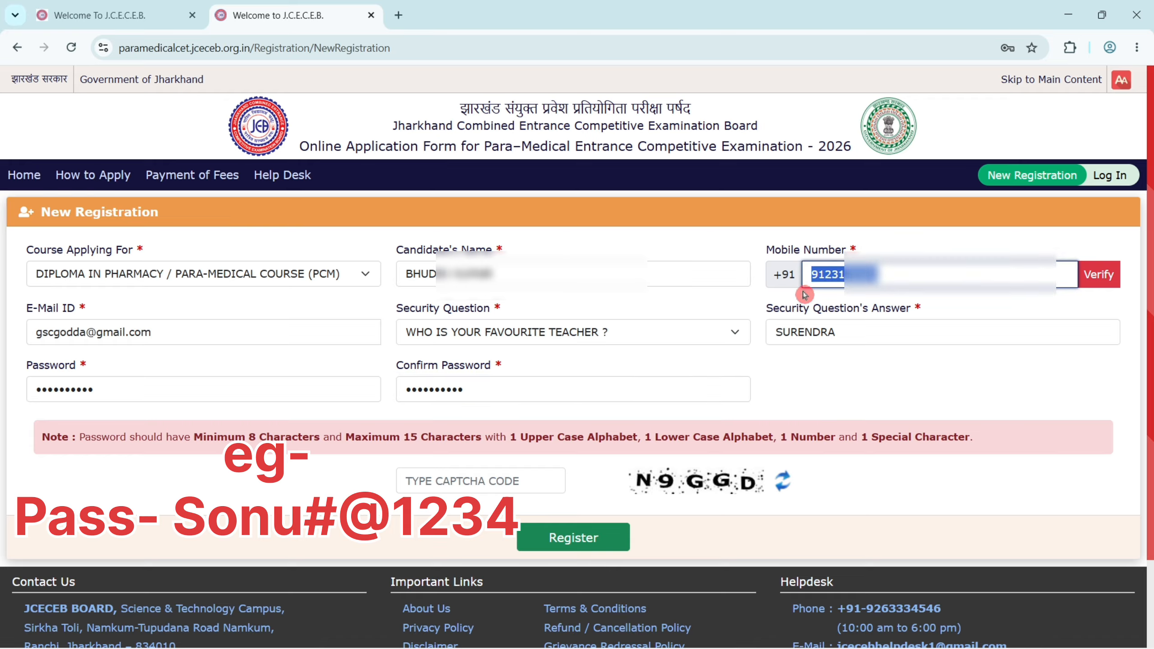
pyautogui.click(913, 383)
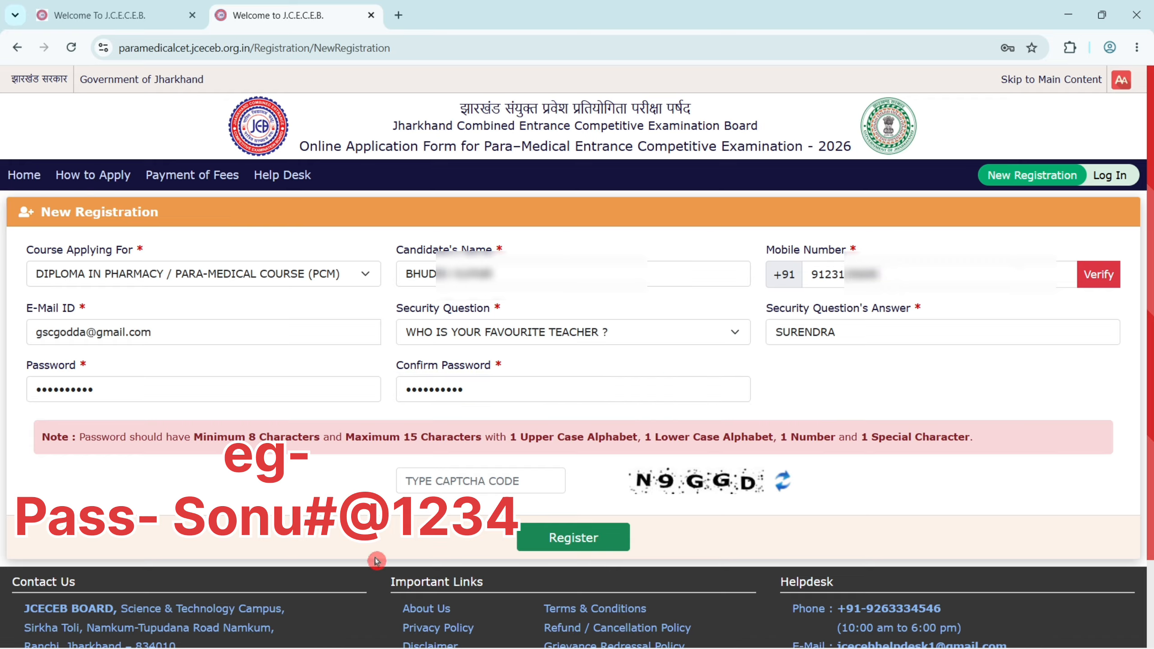
pyautogui.click(1097, 279)
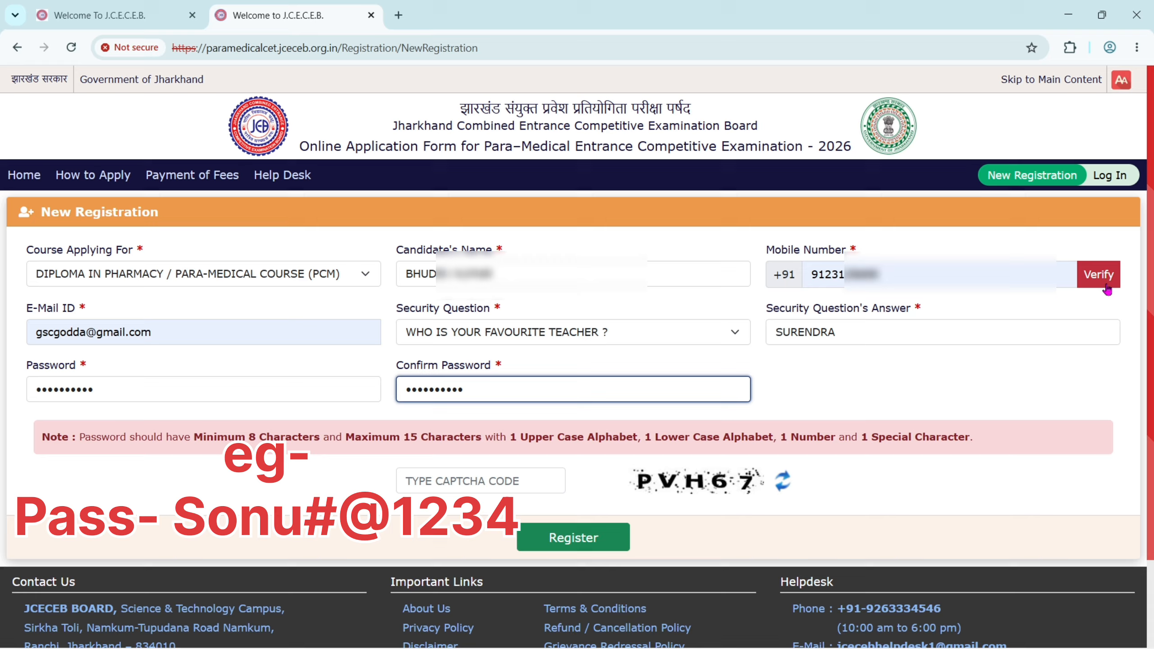
pyautogui.click(1104, 282)
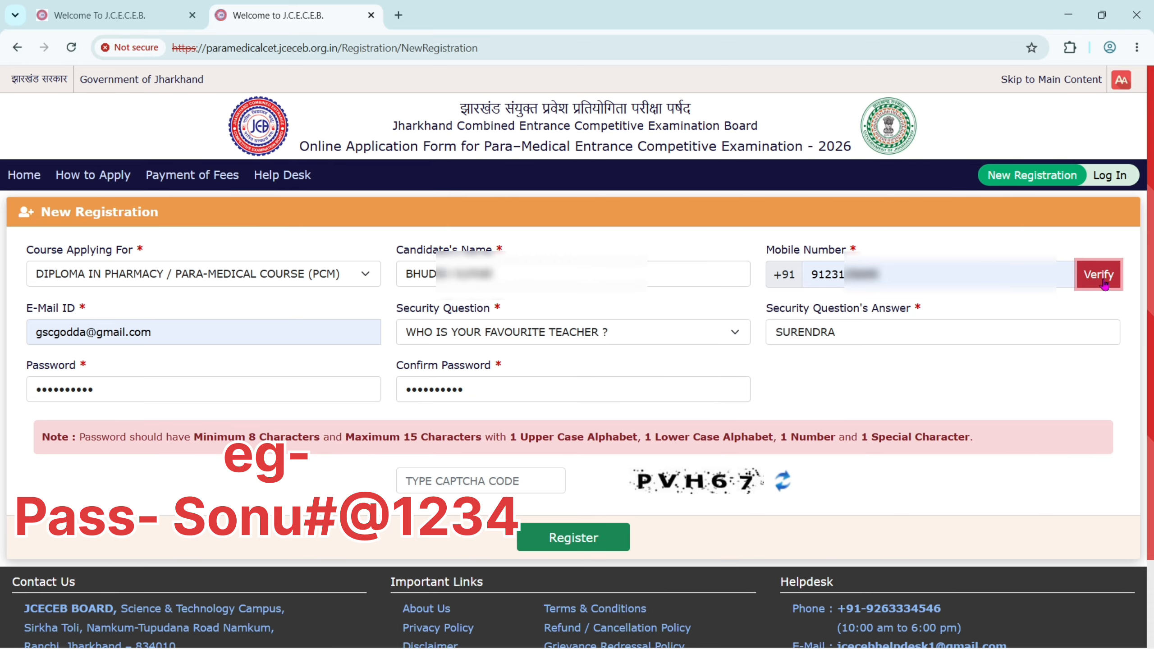
pyautogui.click(578, 215)
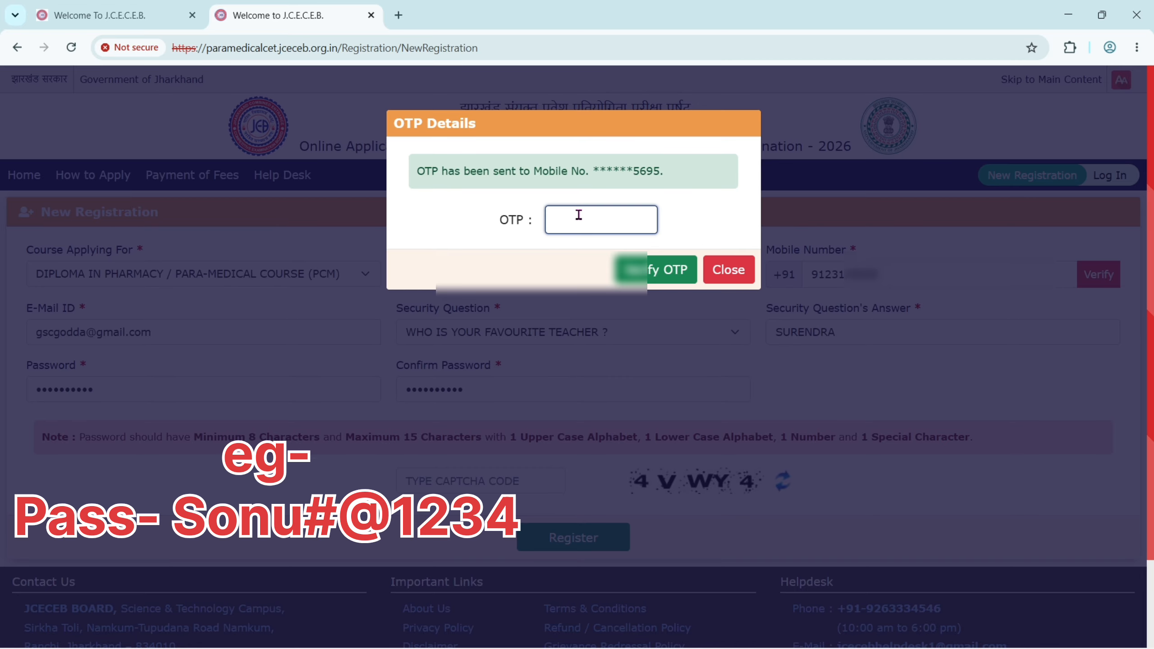
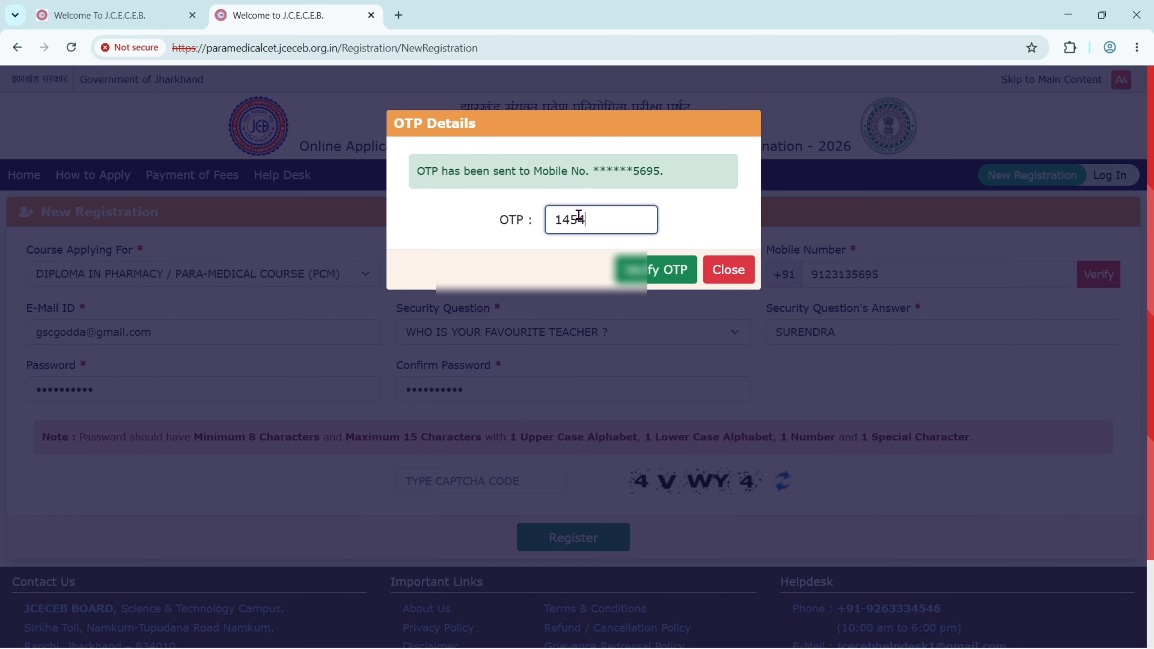
pyautogui.click(652, 270)
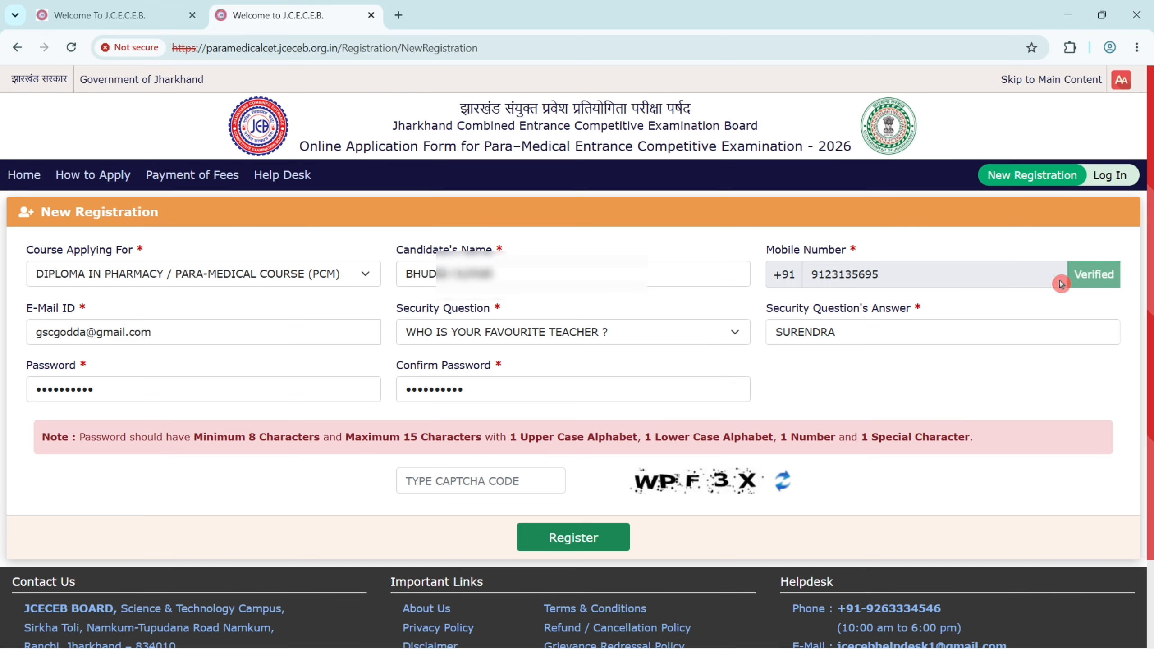
# Step: Enter the displayed captcha code and submit the registration form
pyautogui.click(519, 482)
pyautogui.write('WP')
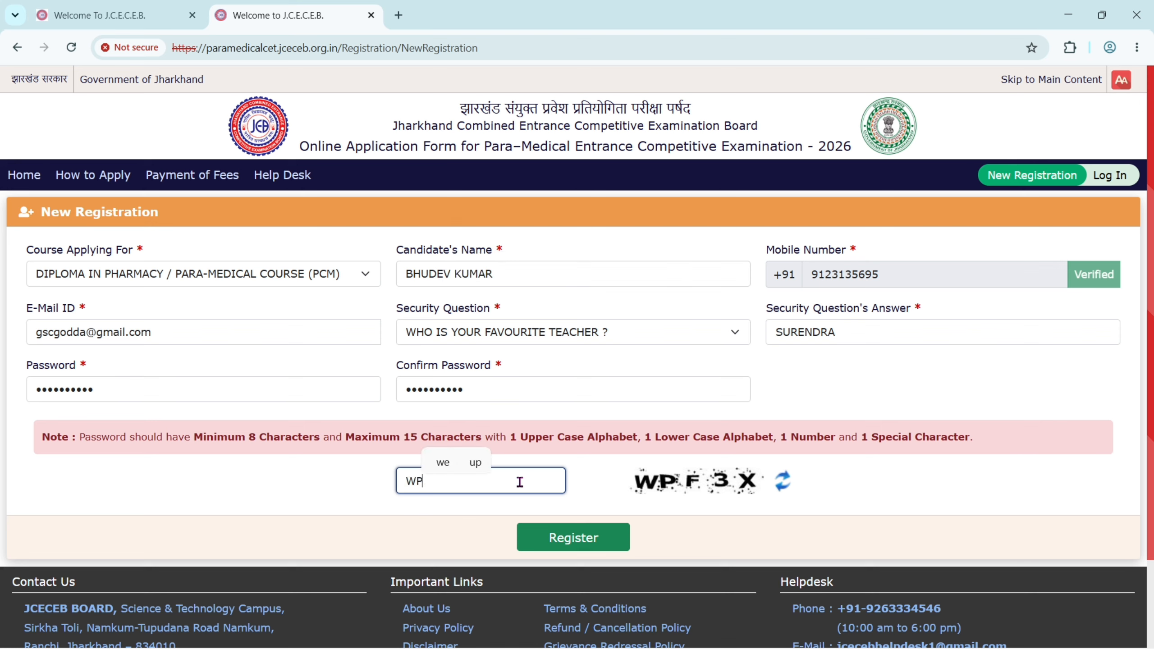
pyautogui.write('F3X')
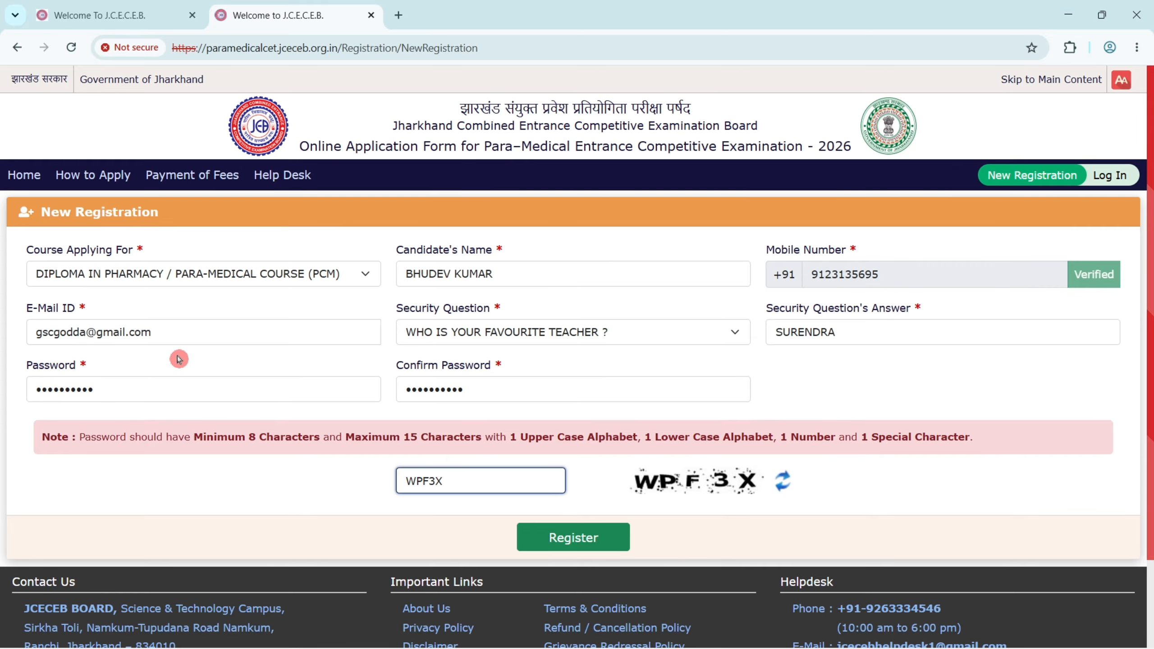
pyautogui.click(557, 543)
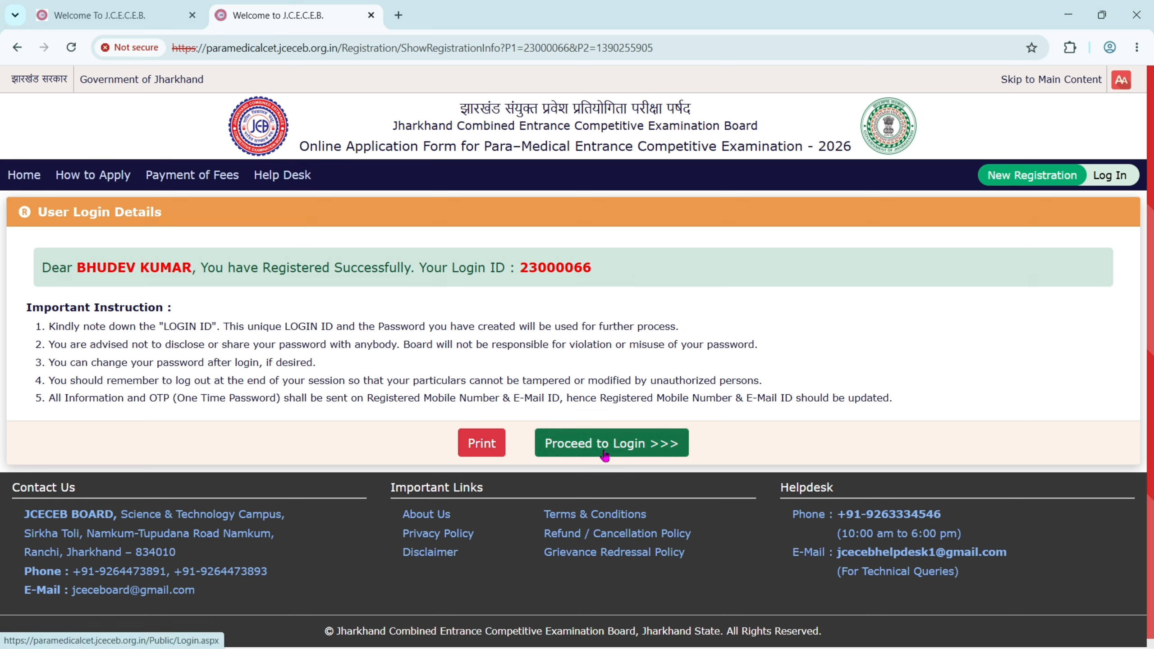
# Step: Copy the issued login ID, proceed to the sign-in page, and fill in the login ID and account password
pyautogui.moveTo(592, 269); pyautogui.dragTo(518, 272)
pyautogui.hotkey('ctrl', 'c')
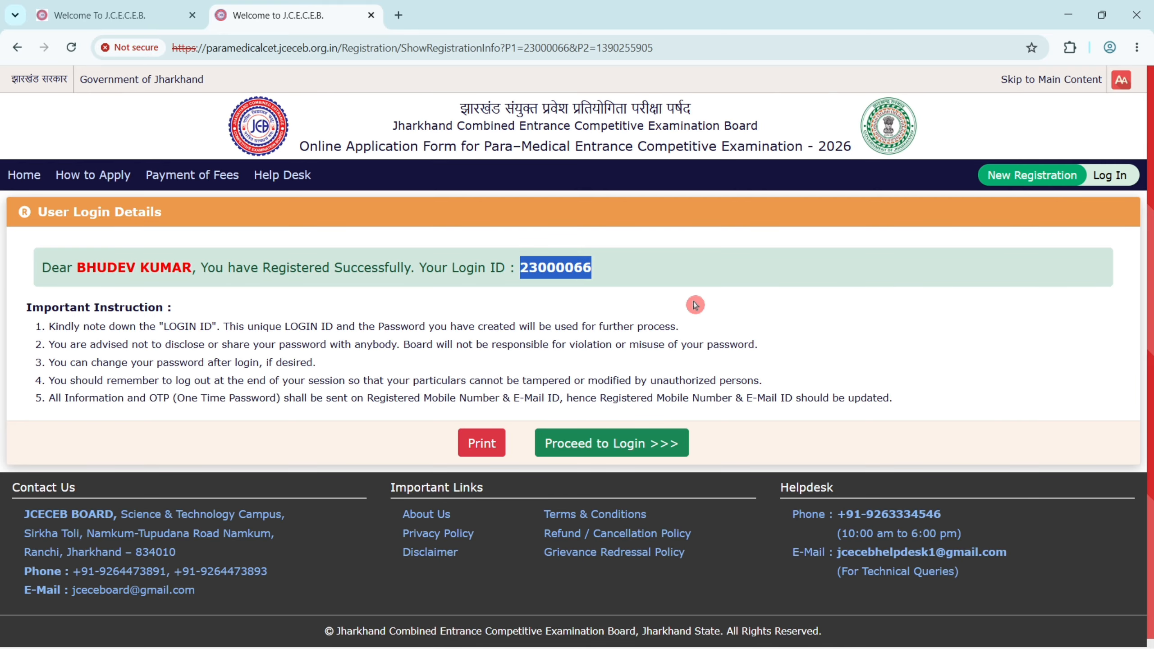
pyautogui.click(620, 444)
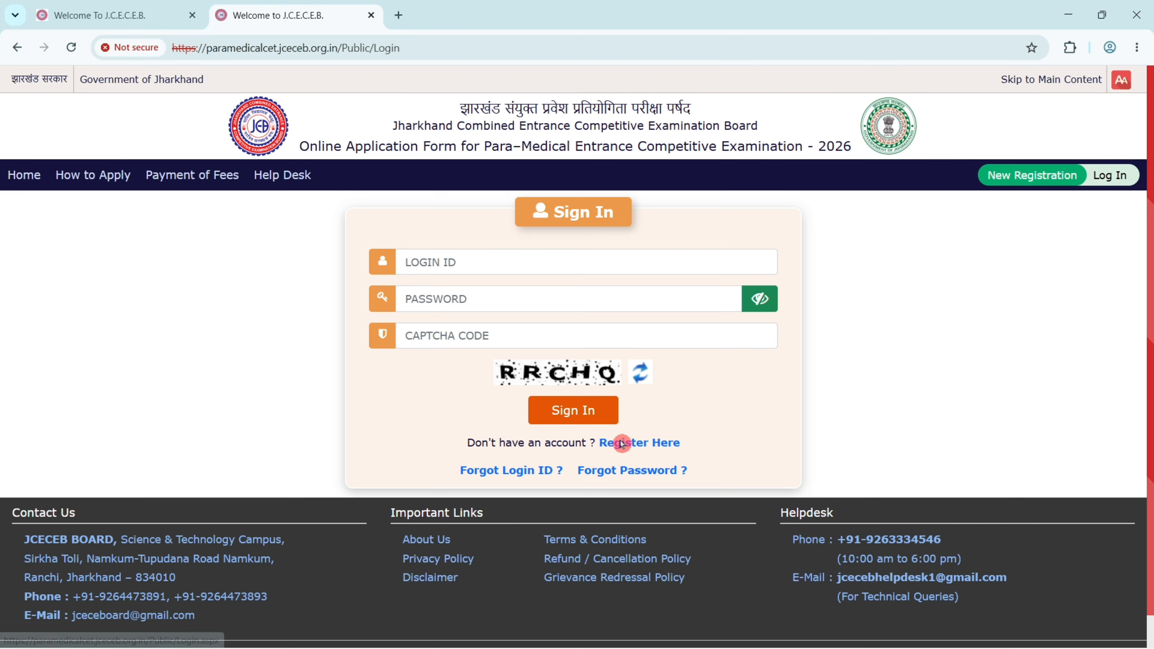
pyautogui.click(513, 264)
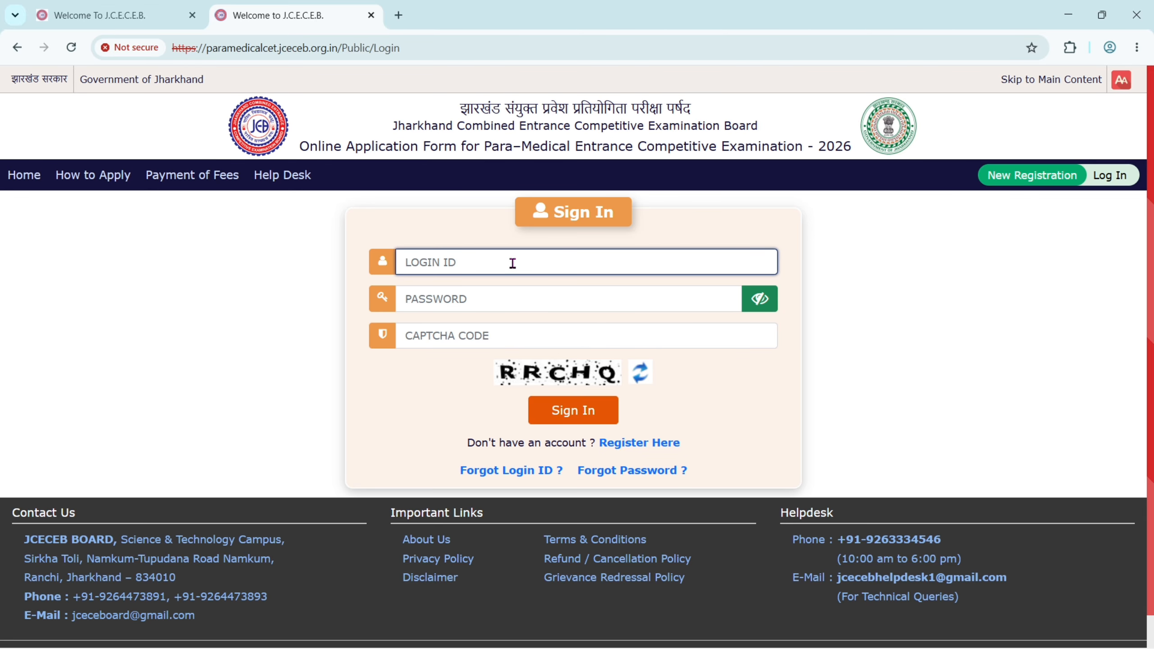
pyautogui.hotkey('ctrl', 'v')
pyautogui.click(472, 302)
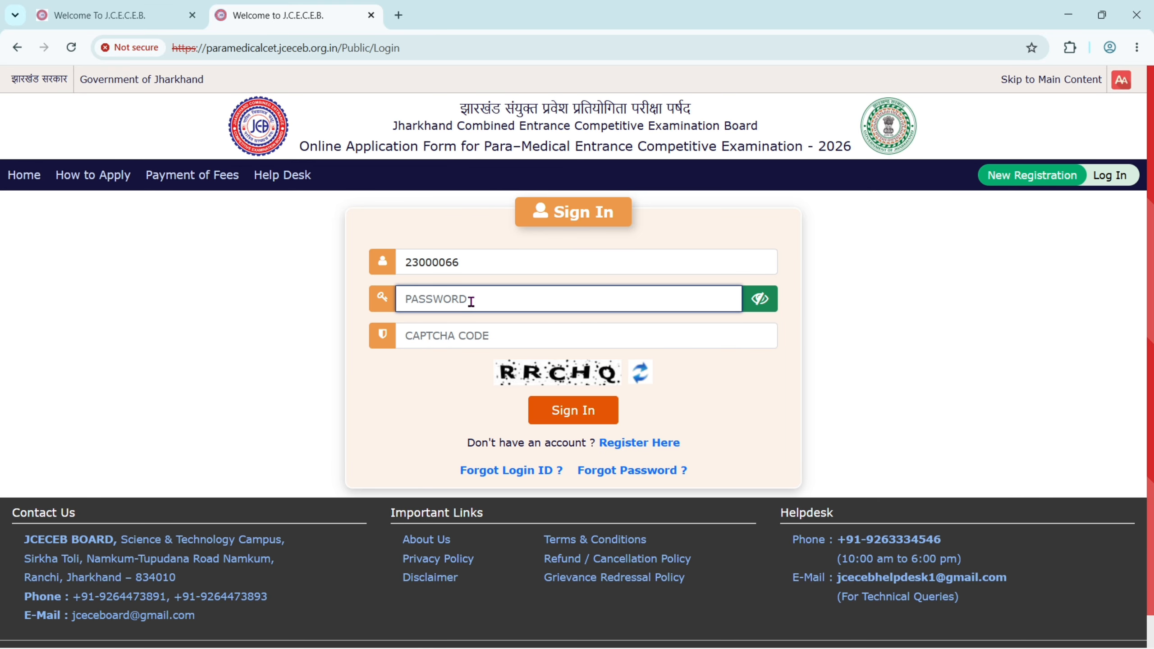
pyautogui.write('•')
# Step: Enter the displayed captcha code on the login form and sign in to the candidate account
pyautogui.click(512, 333)
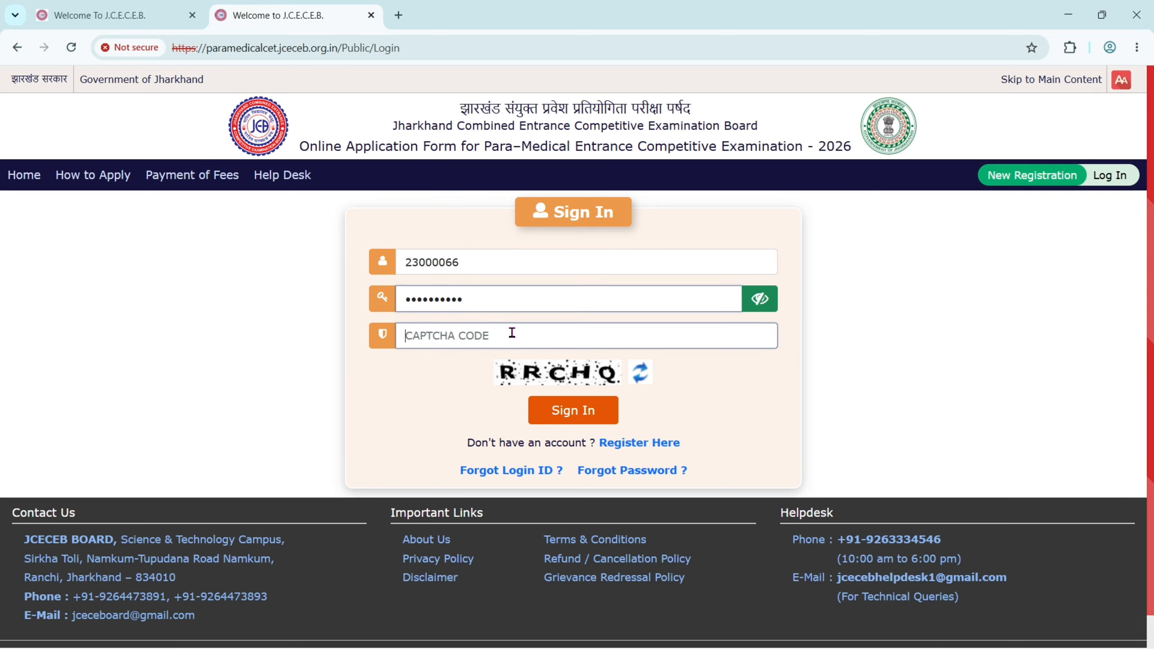
pyautogui.click(514, 336)
pyautogui.write('R')
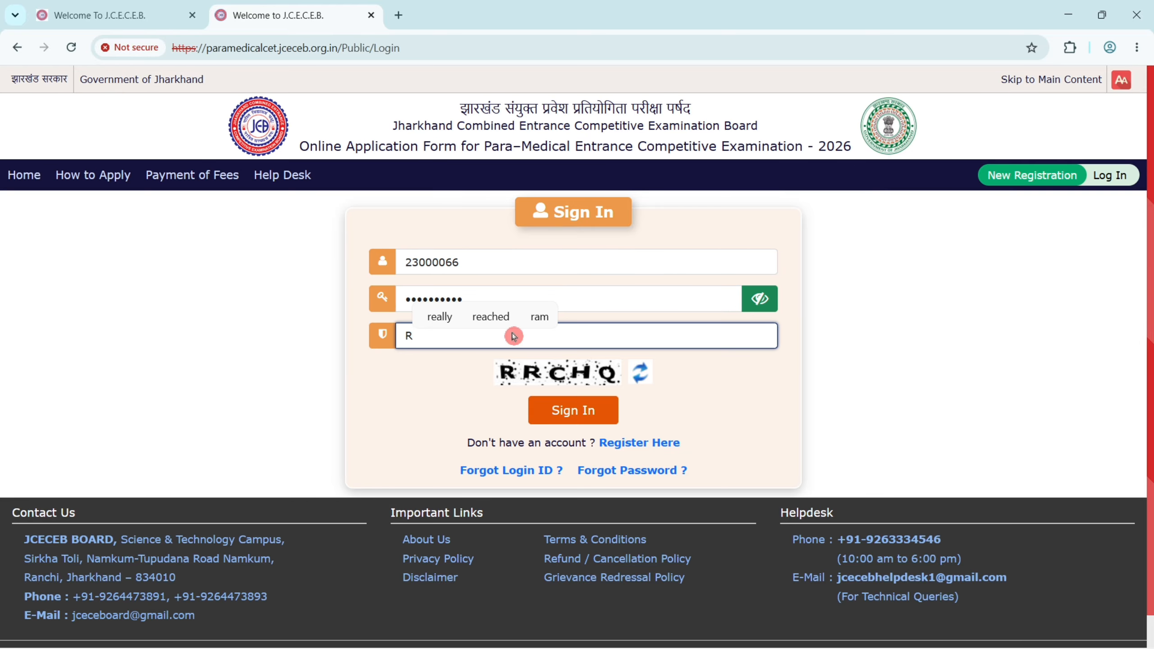
pyautogui.write('R')
pyautogui.write('C')
pyautogui.click(514, 336)
pyautogui.write('HQ')
pyautogui.click(581, 410)
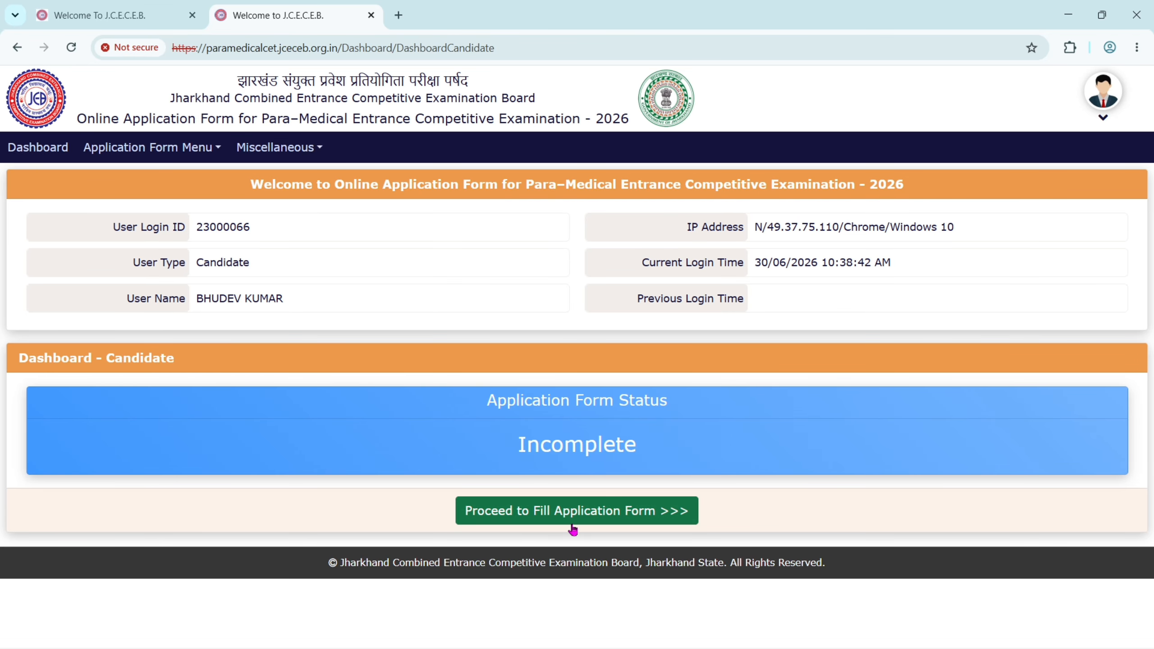
# Step: Proceed to the application form and enter the father's name in the personal details
pyautogui.click(617, 513)
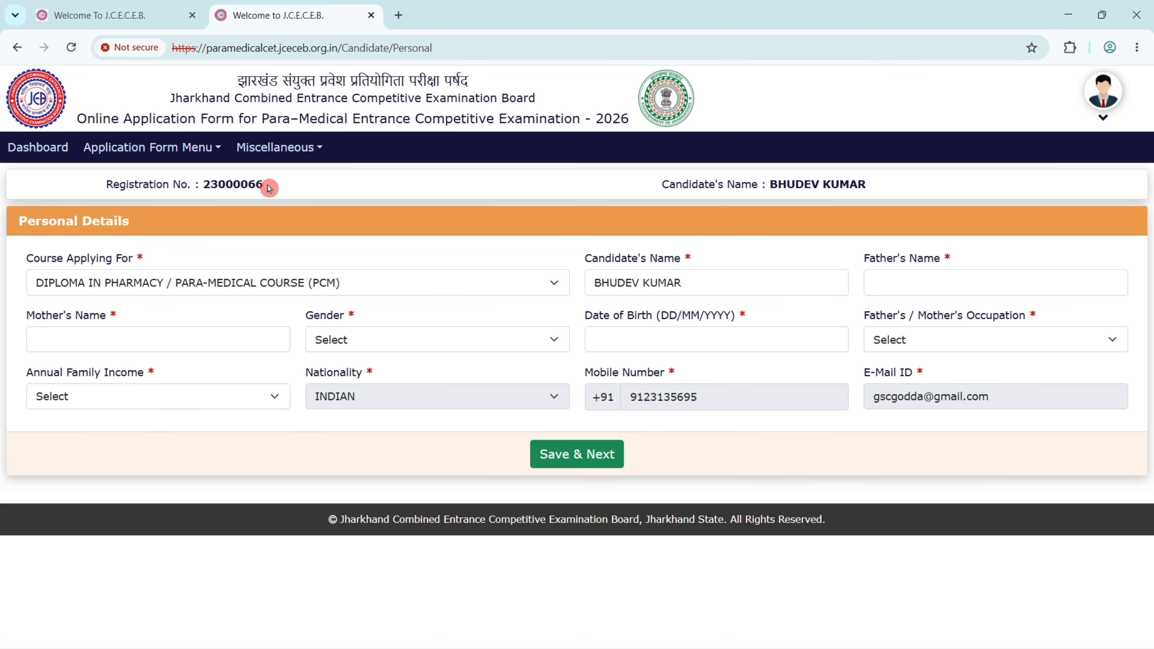
pyautogui.moveTo(268, 189); pyautogui.dragTo(191, 186)
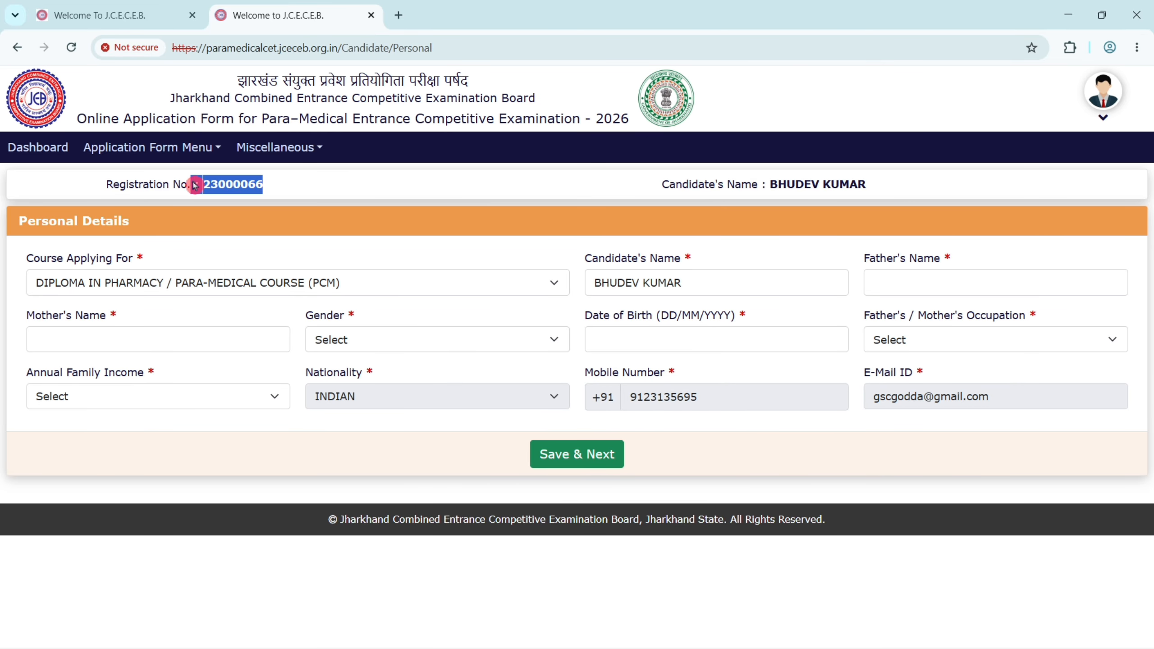
pyautogui.click(304, 192)
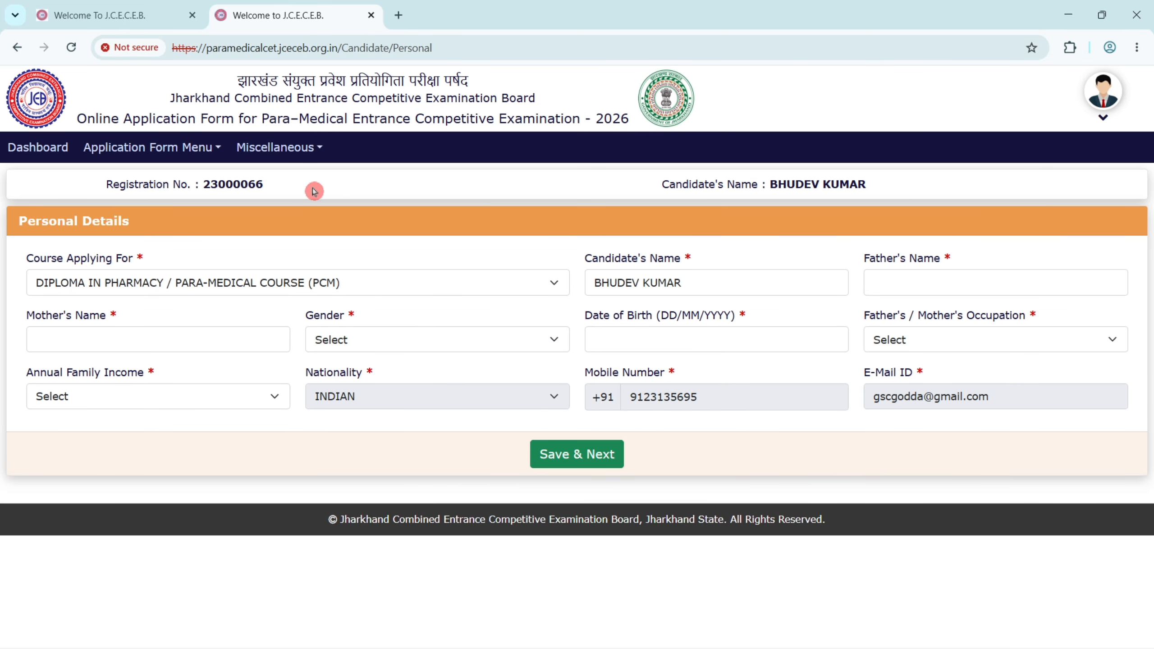
pyautogui.click(179, 346)
pyautogui.click(926, 277)
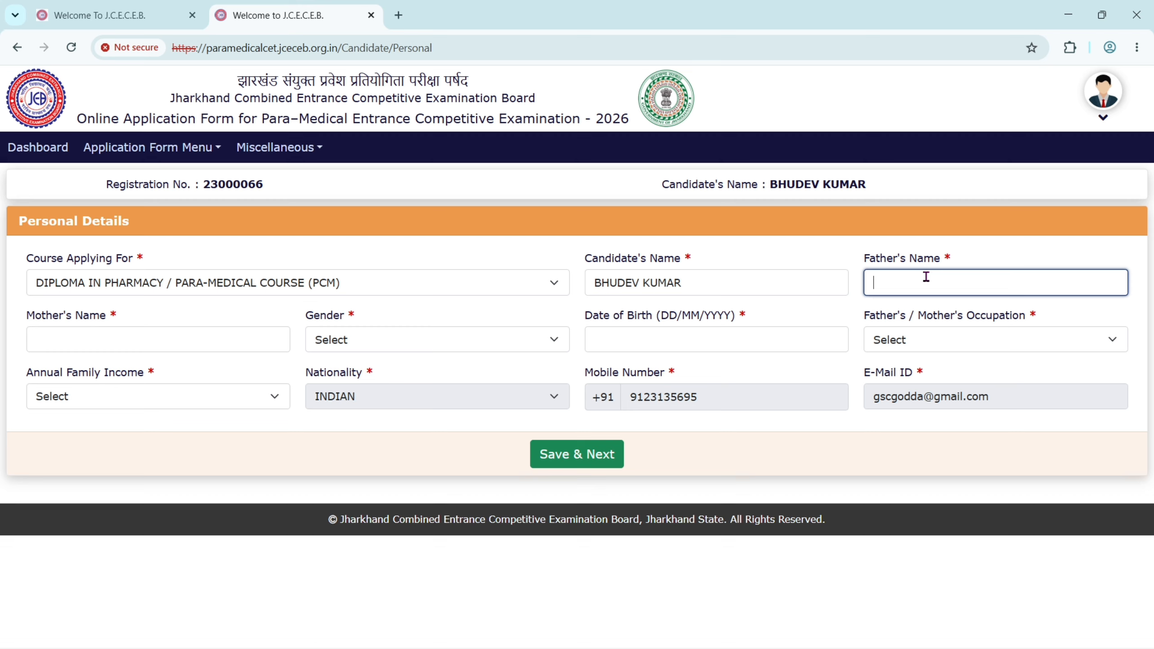
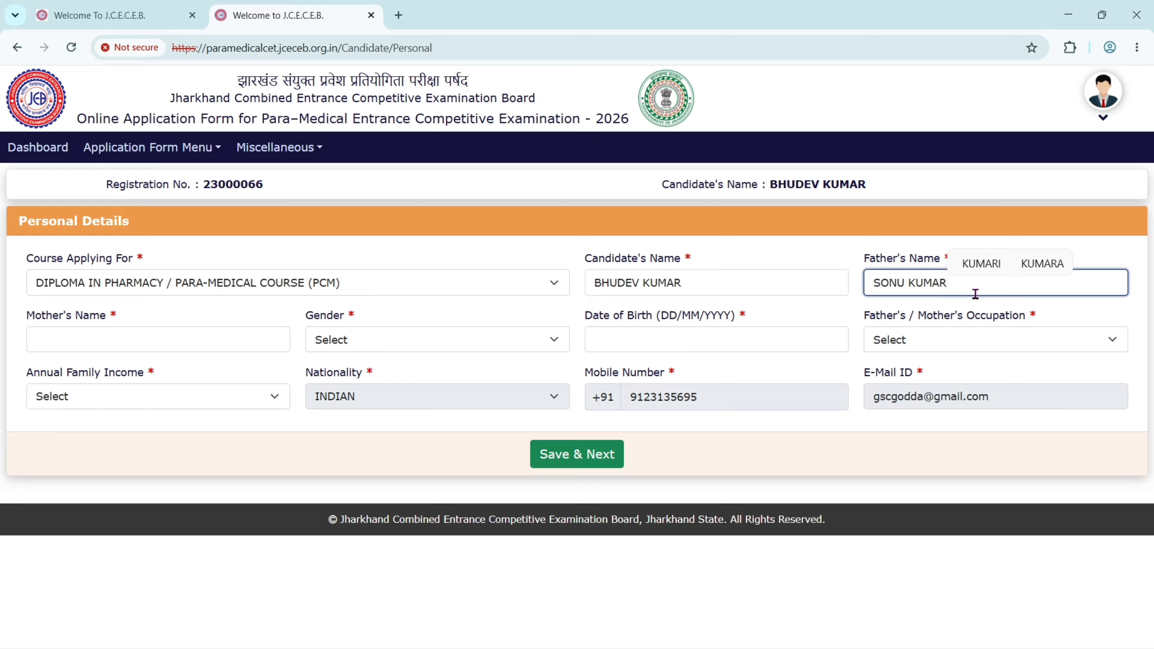
# Step: Enter the mother's name and set the gender to MALE in the personal details
pyautogui.click(138, 338)
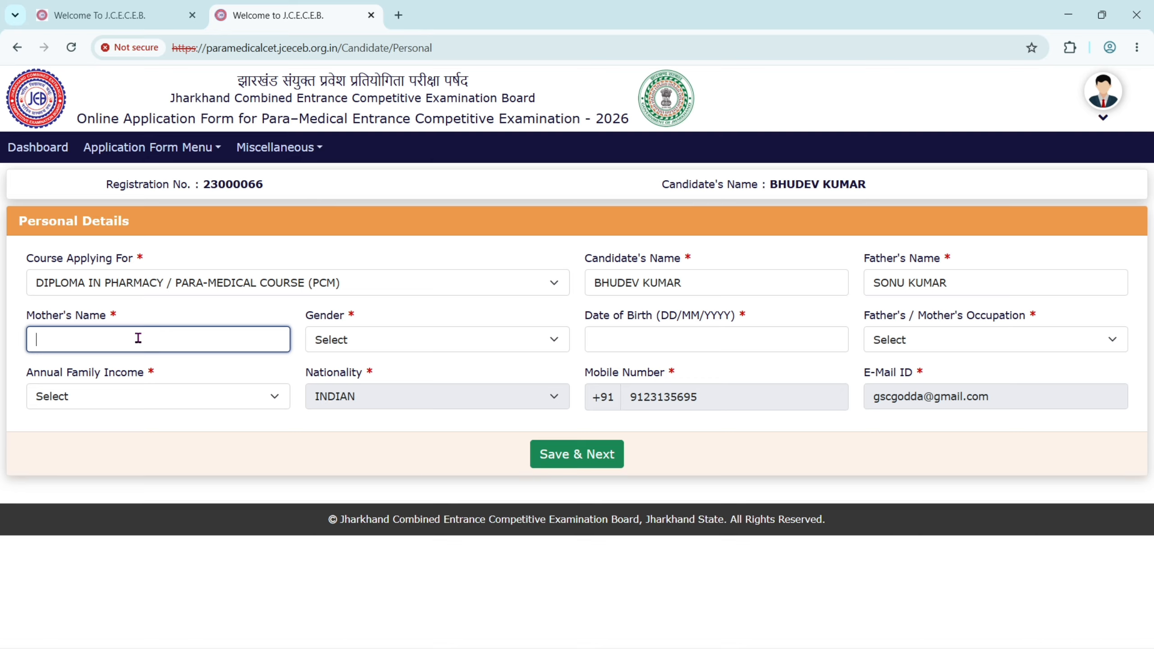
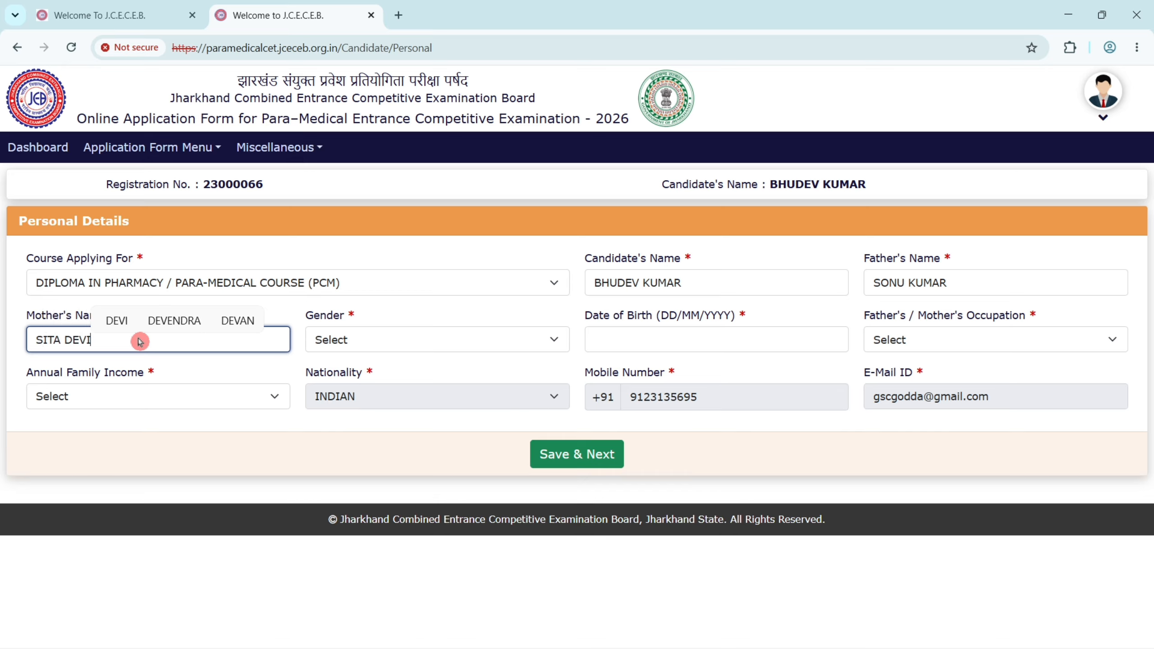
pyautogui.click(393, 337)
pyautogui.click(331, 402)
# Step: Set the candidate's date of birth in the personal details using the date picker
pyautogui.click(716, 340)
pyautogui.click(599, 368)
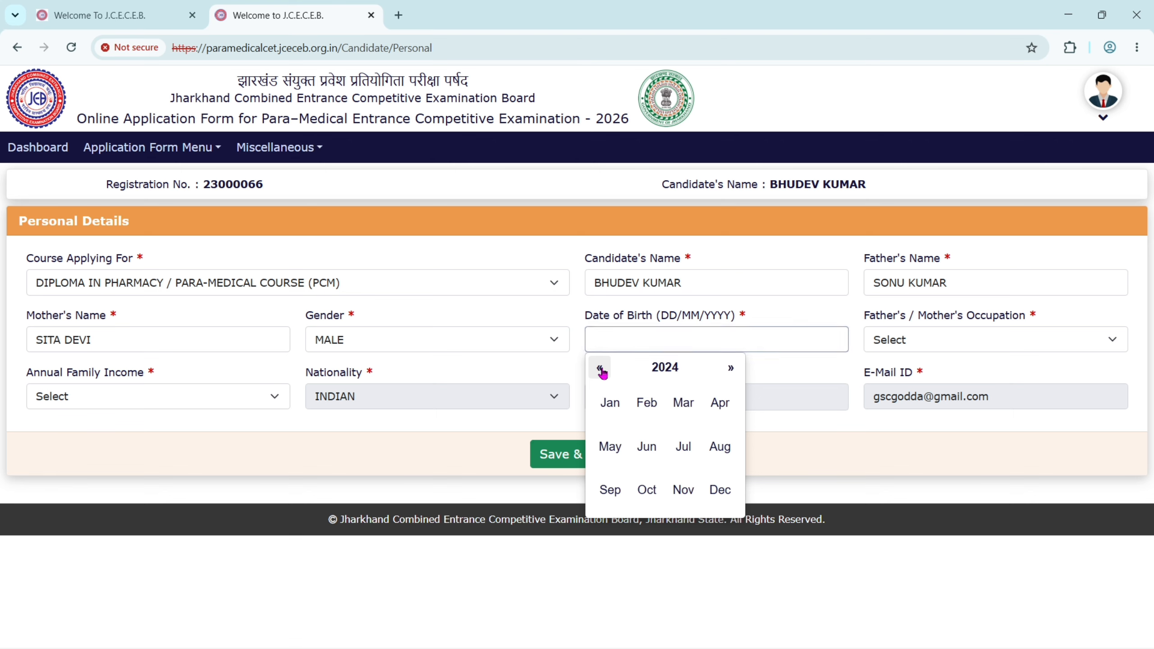
pyautogui.click(599, 368)
pyautogui.click(599, 368)
pyautogui.click(679, 369)
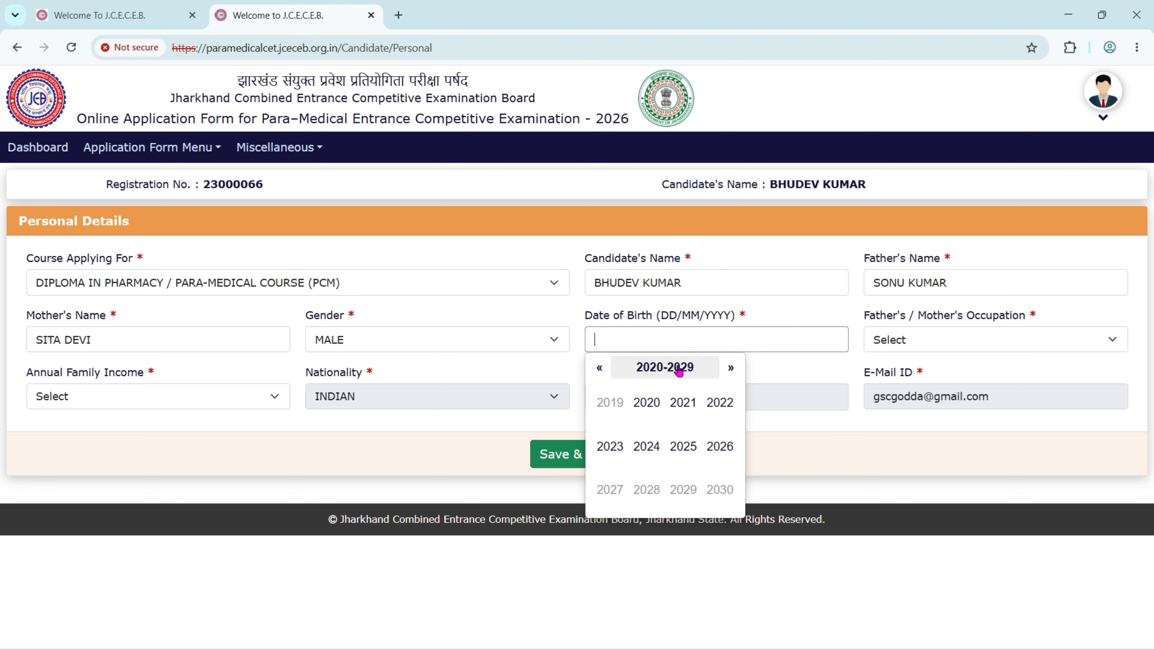
pyautogui.click(599, 368)
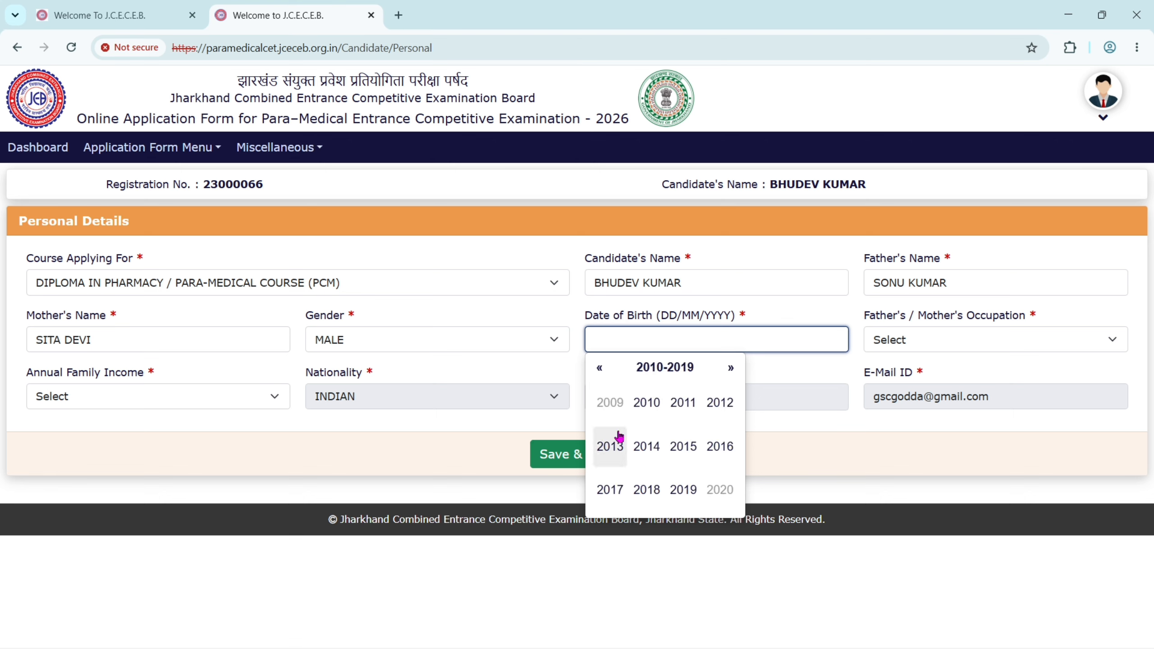
pyautogui.click(600, 369)
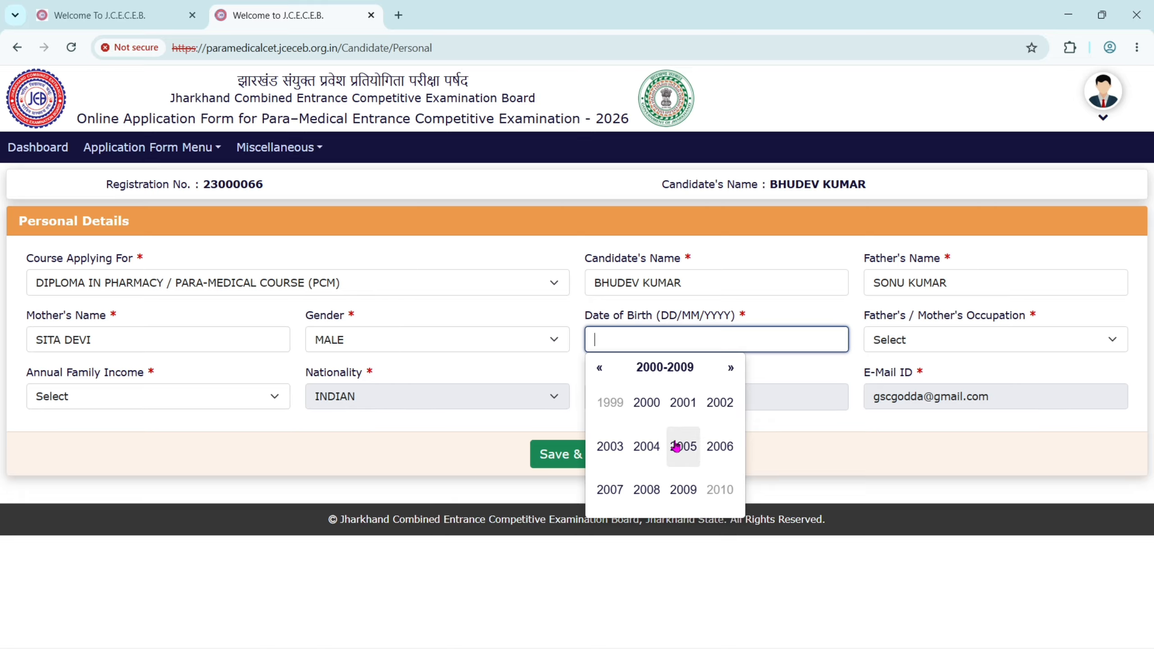
pyautogui.click(641, 406)
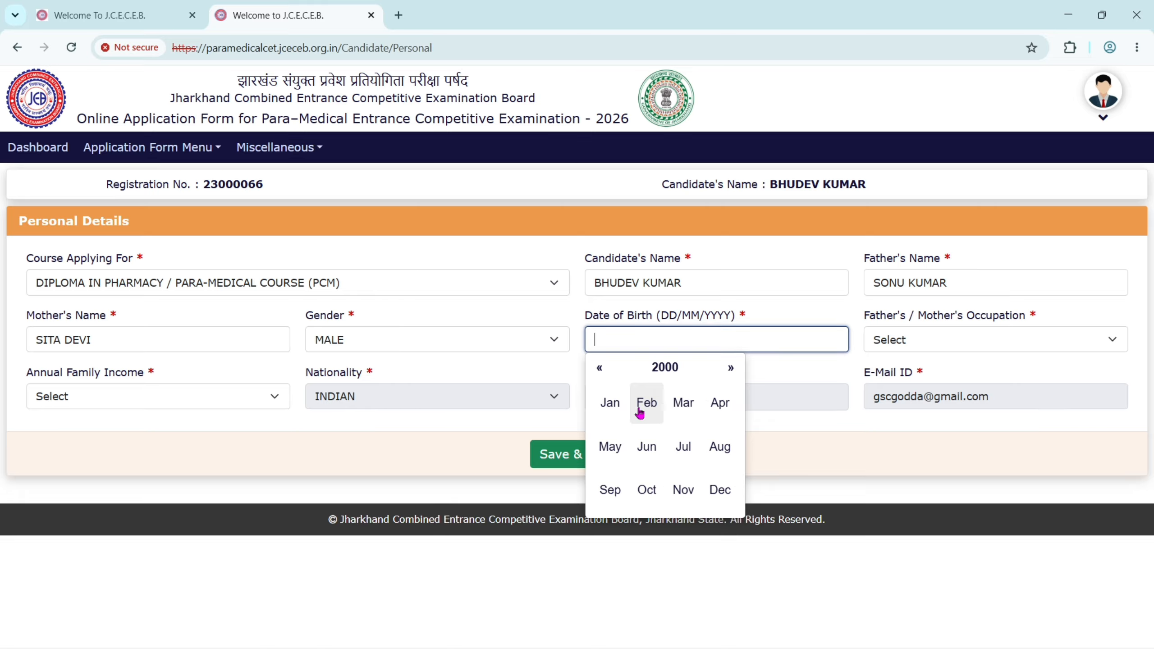
pyautogui.click(610, 404)
pyautogui.click(742, 414)
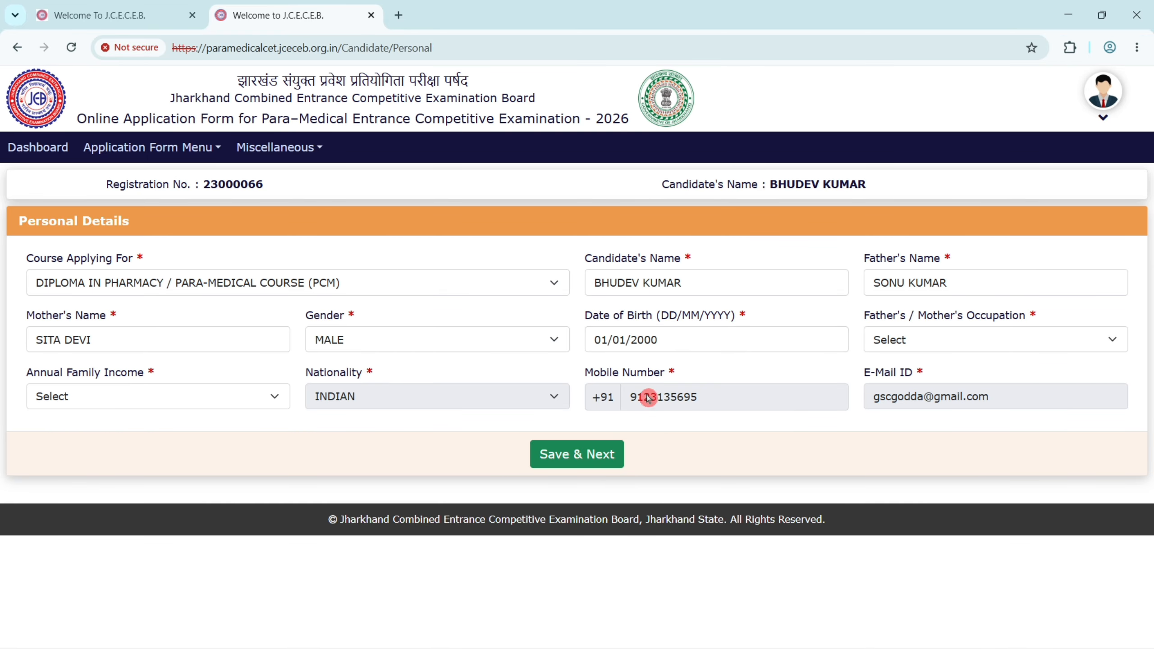
# Step: Set the parent's occupation to NOT APPLICABLE and family income to GREATER THAN RS. 70 THOUSAND AND LESS OR EQUAL TO RS. 2 LAKH, and save
pyautogui.click(918, 350)
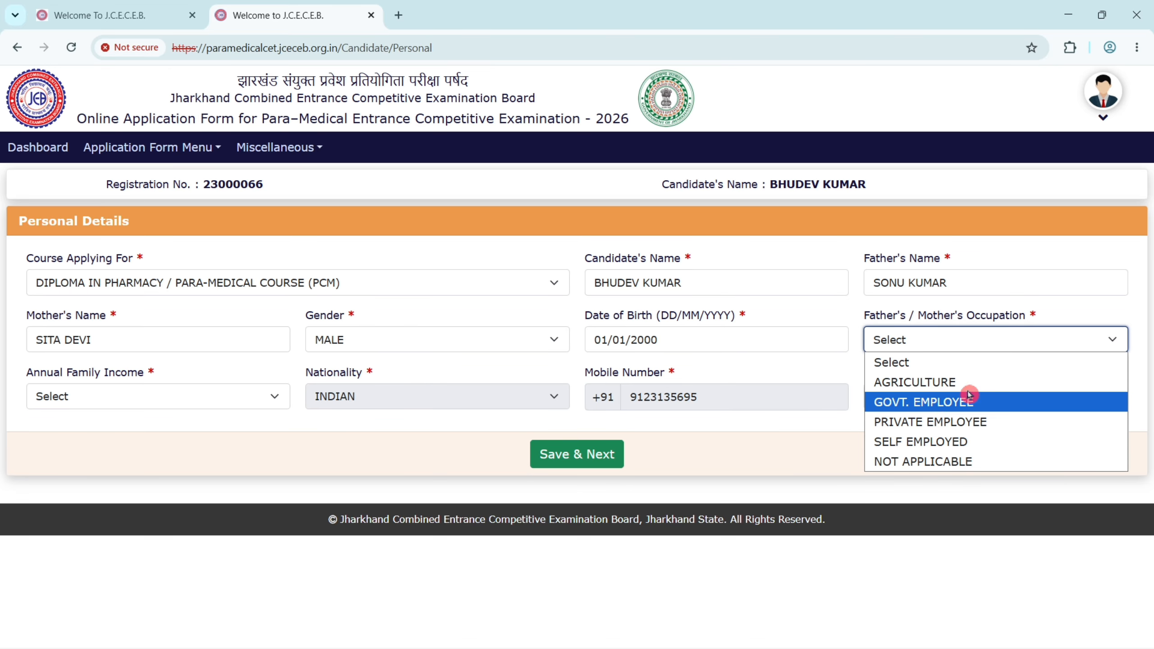
pyautogui.click(964, 463)
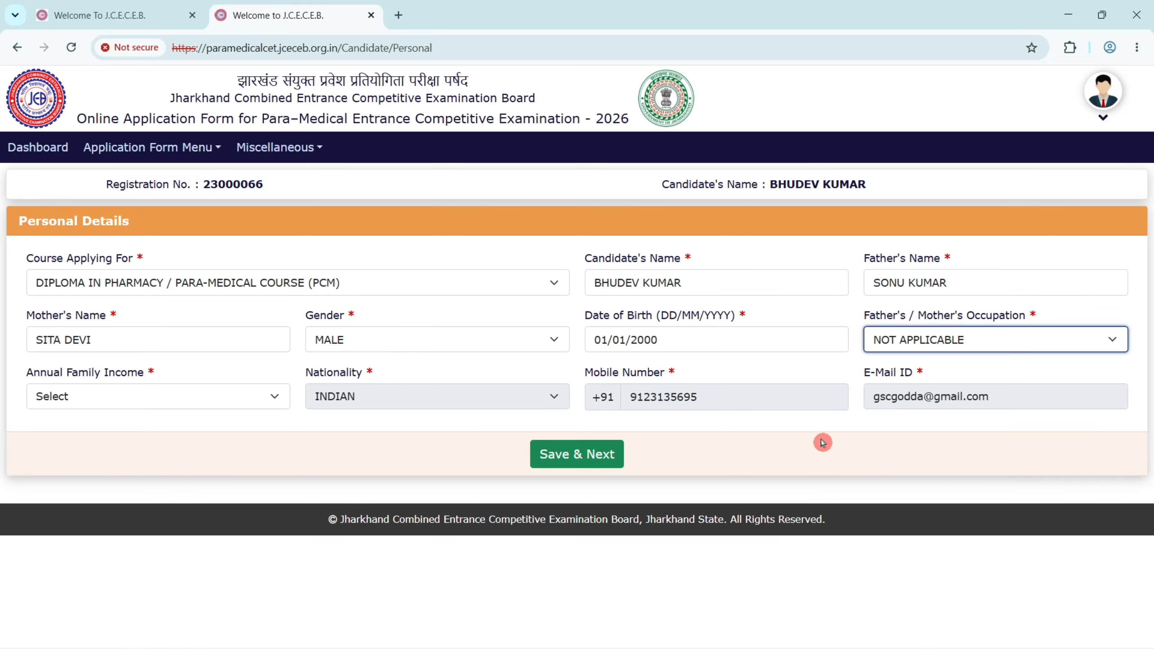
pyautogui.click(95, 397)
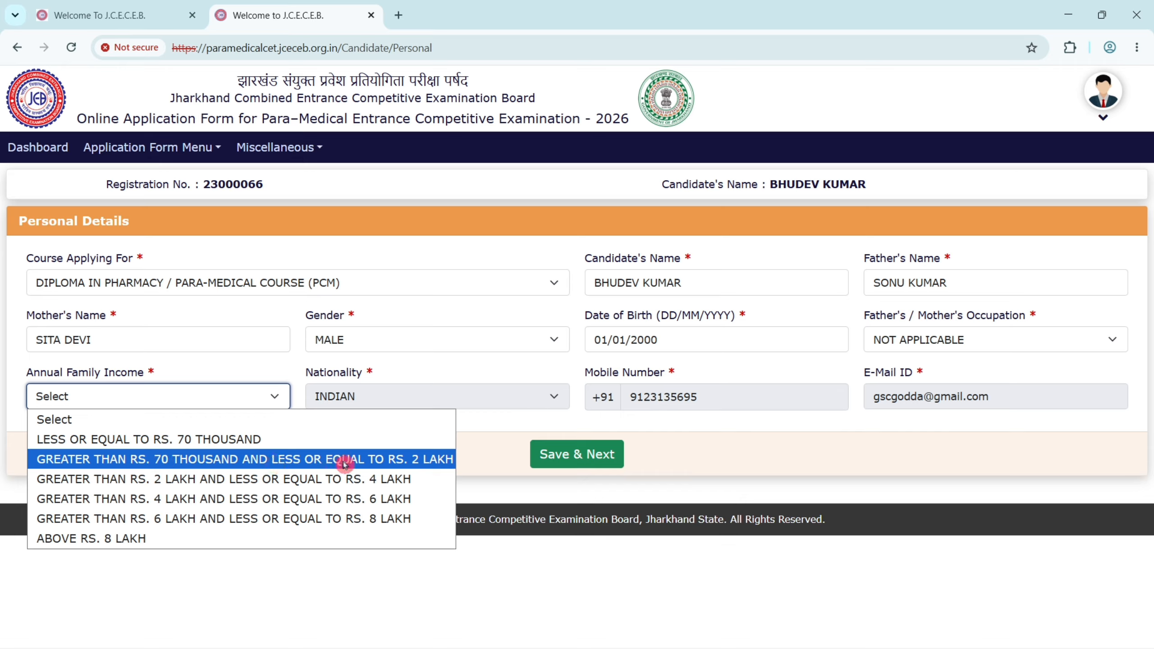
pyautogui.click(377, 462)
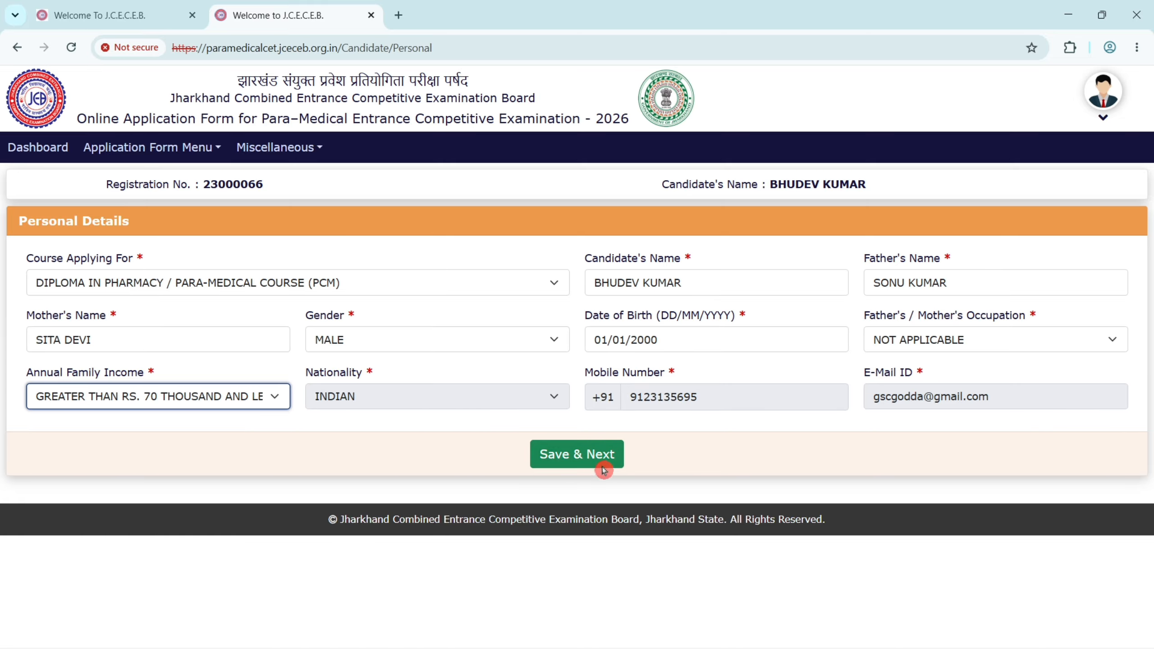
pyautogui.click(581, 455)
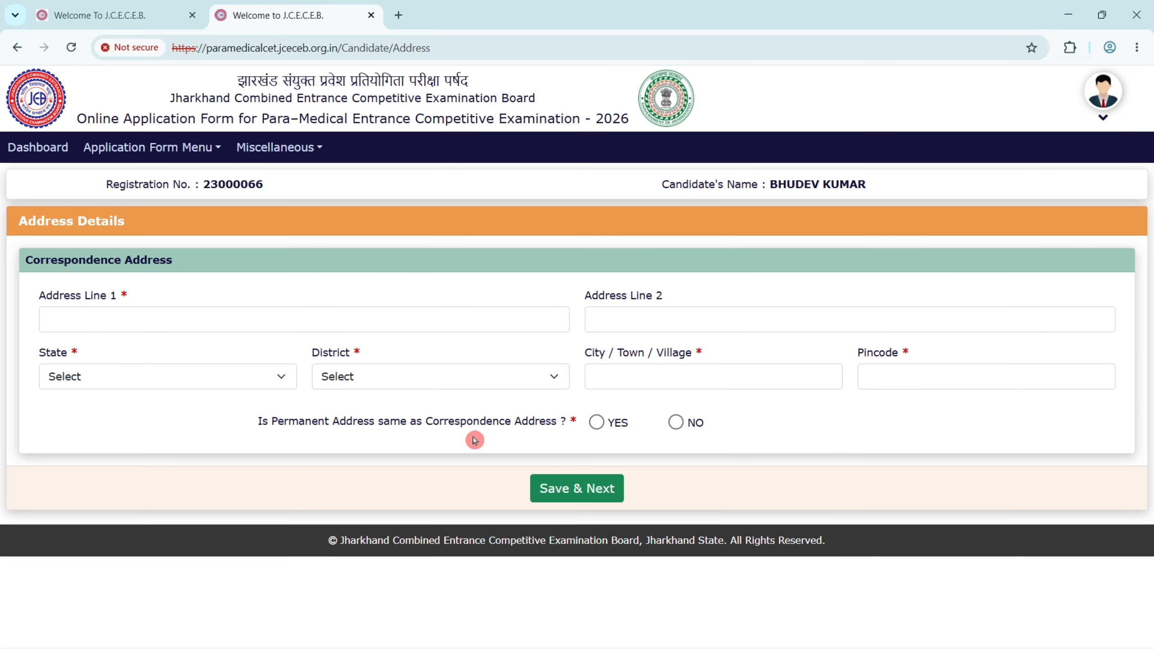
# Step: Enter the candidate's street address in the first line of the correspondence address, leaving the second line blank
pyautogui.click(147, 322)
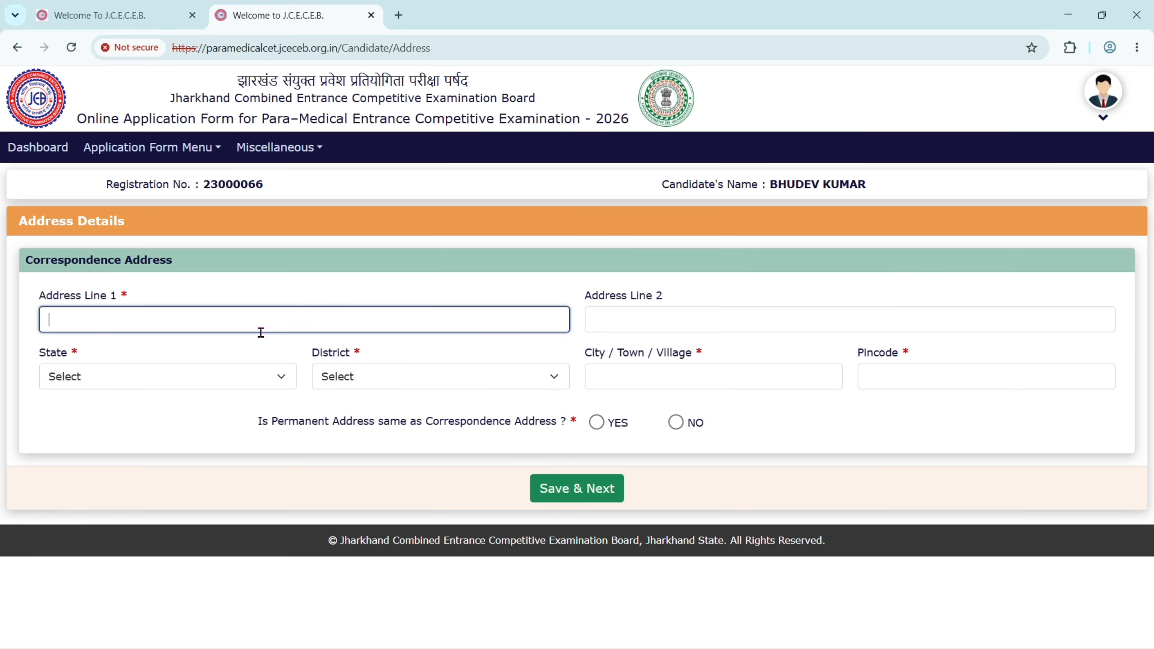
pyautogui.write('AT ')
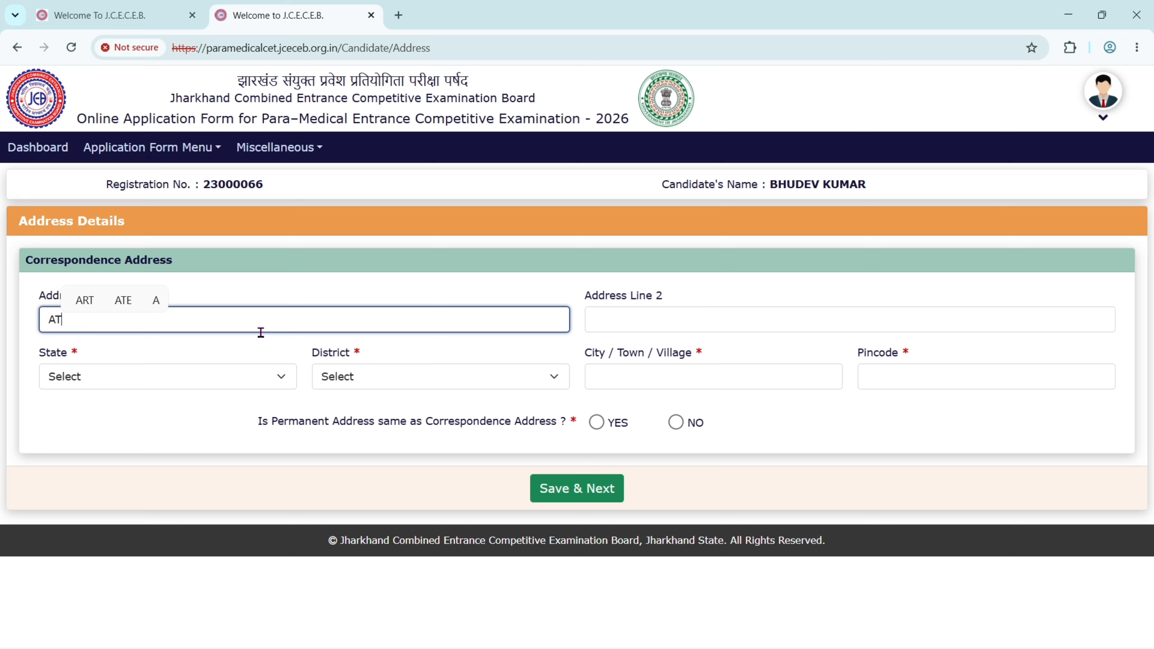
pyautogui.write('GODDA')
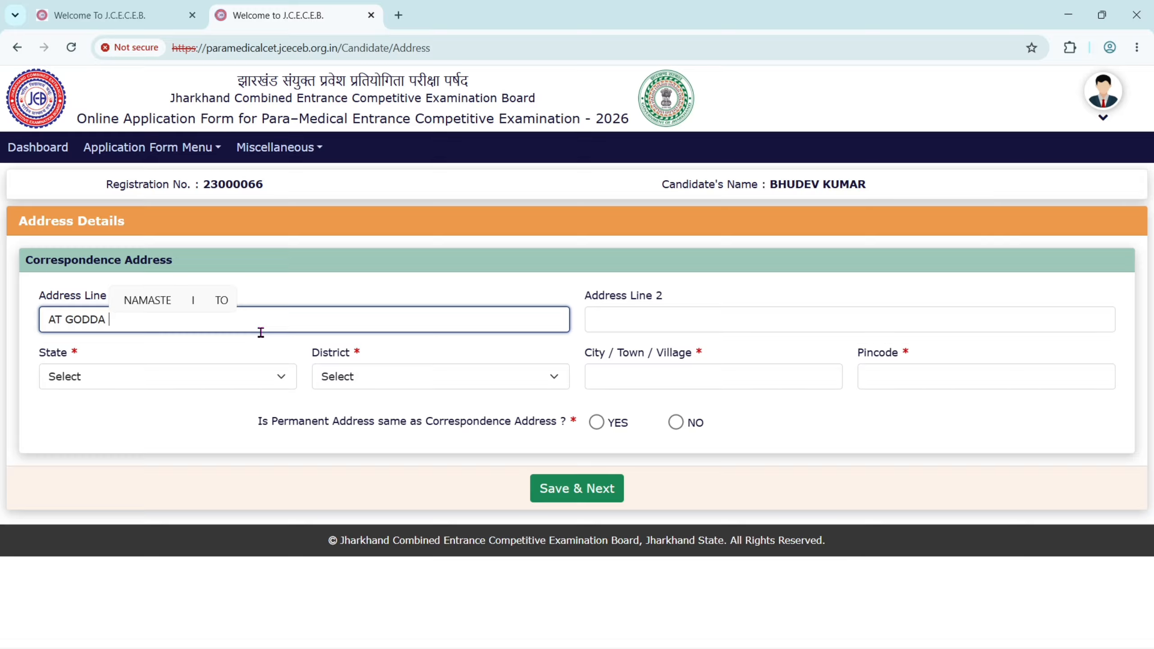
pyautogui.write(' PO ')
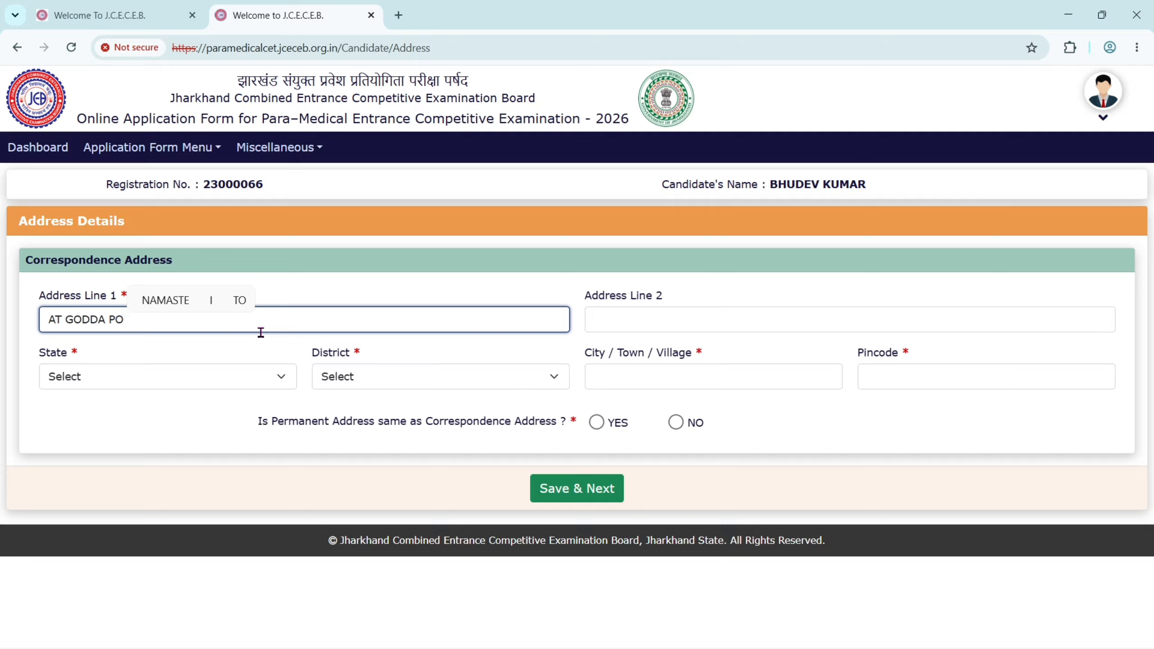
pyautogui.write('GODDA')
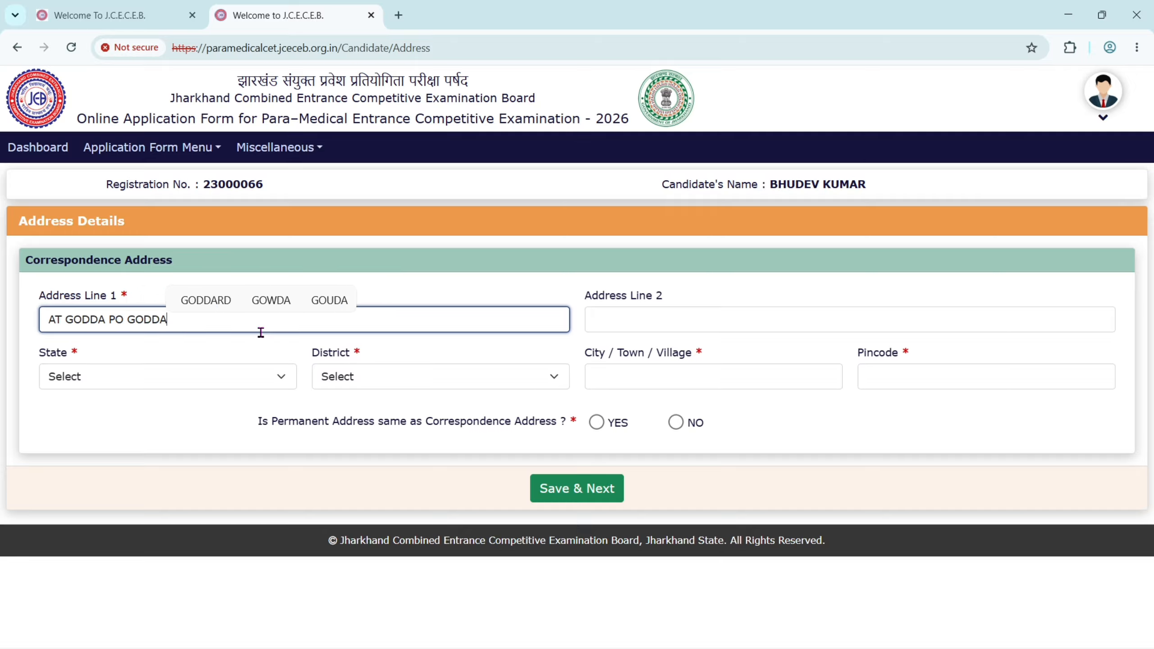
pyautogui.click(629, 316)
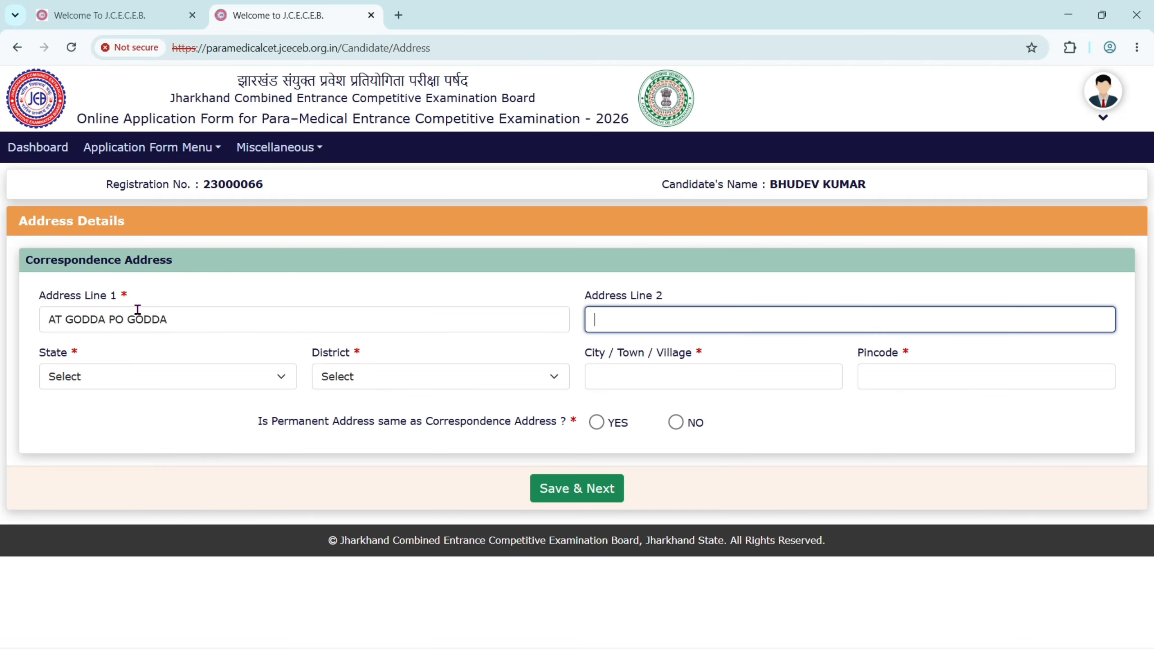
# Step: Select the candidate's state and district for the correspondence address
pyautogui.click(130, 386)
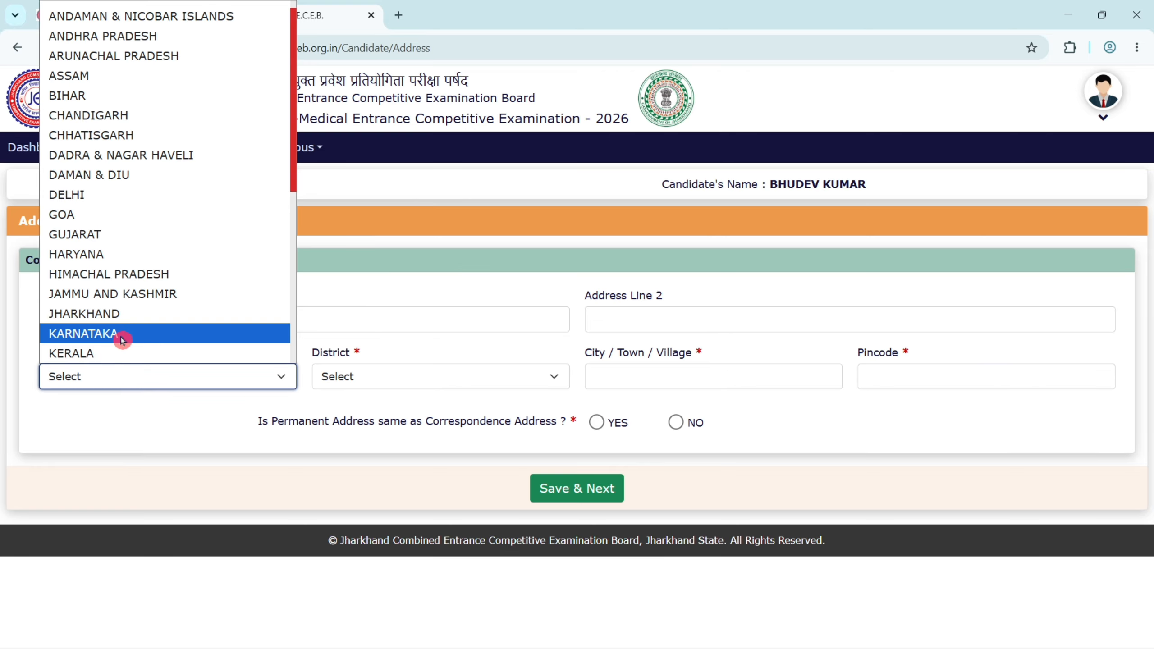
pyautogui.press('Up')
pyautogui.press('Return')
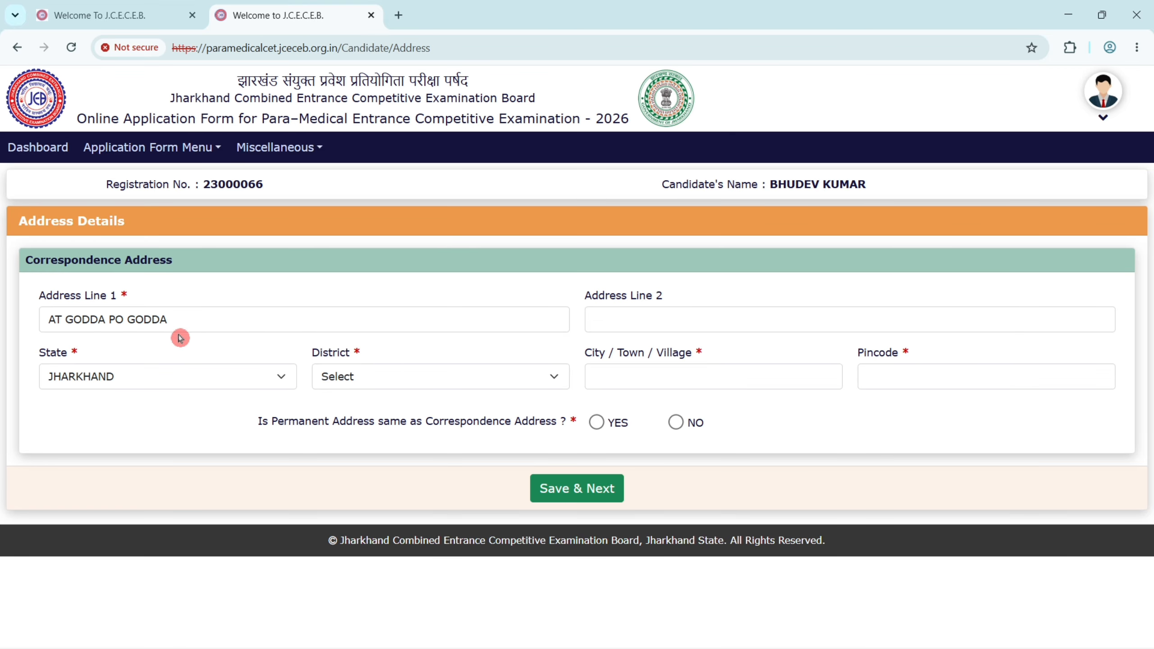
pyautogui.click(364, 378)
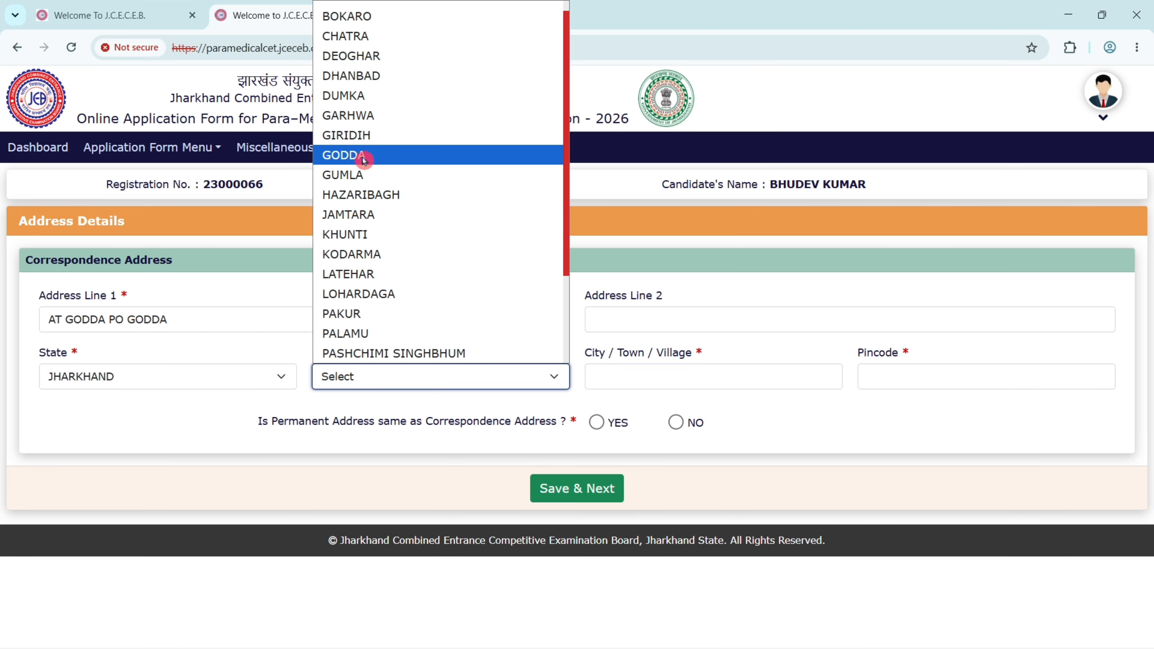
pyautogui.click(363, 159)
# Step: Enter the candidate's city or village and the postal code in the correspondence address
pyautogui.click(659, 375)
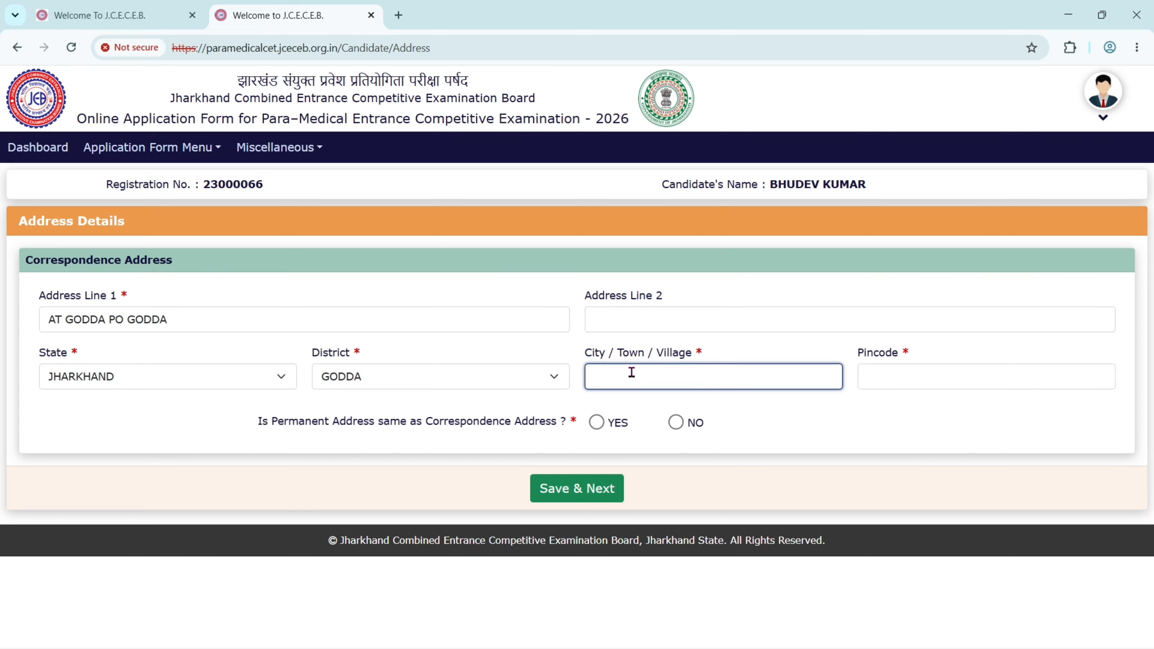
pyautogui.click(605, 368)
pyautogui.write('GODDA')
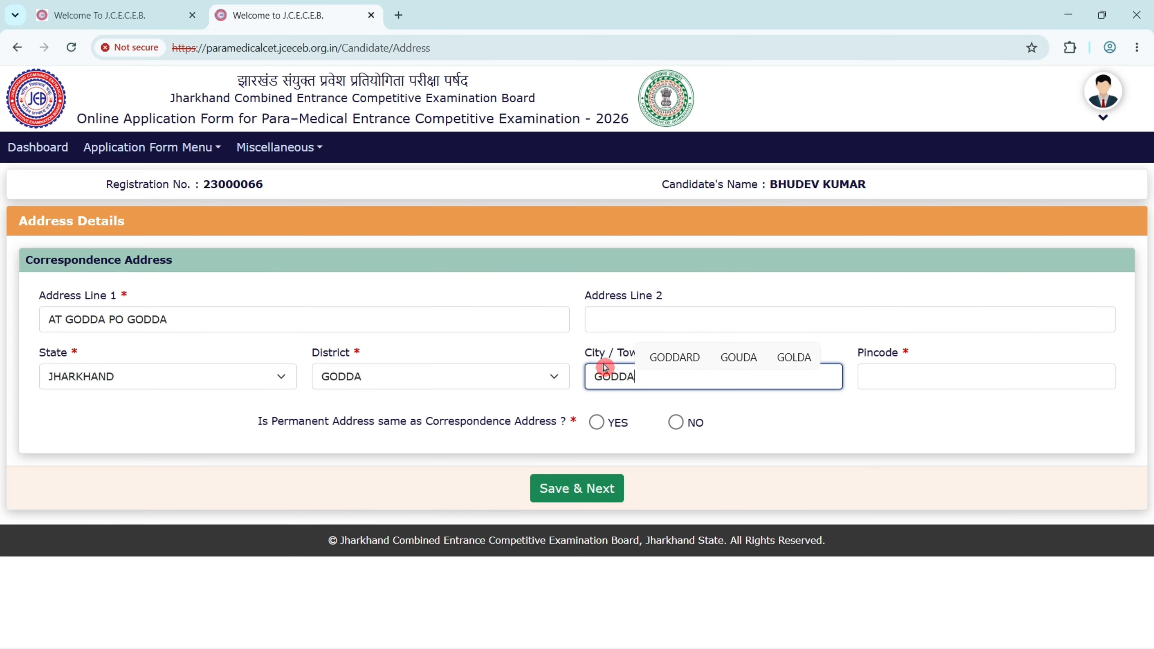
pyautogui.click(901, 354)
pyautogui.write('8')
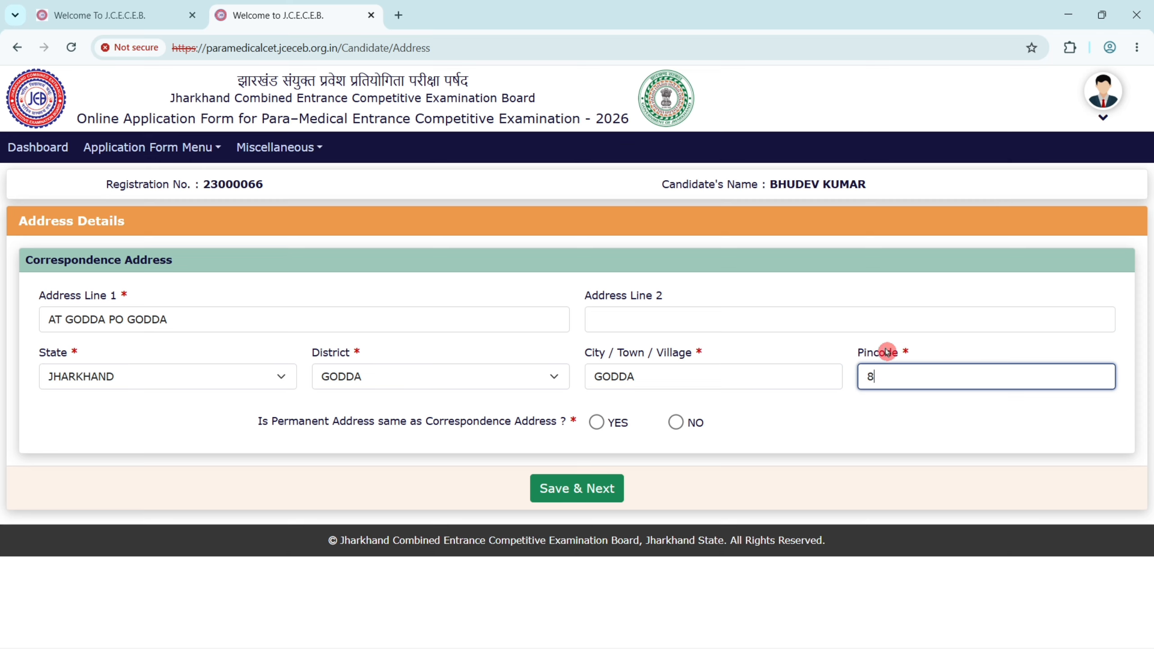
pyautogui.write('14133')
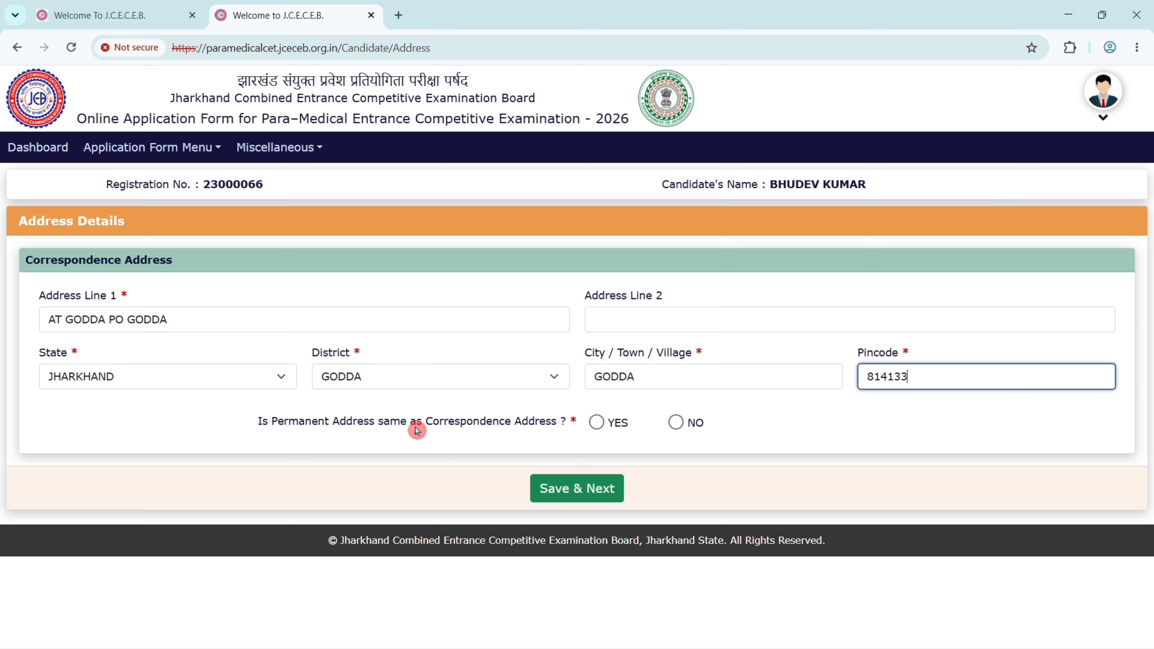
# Step: Mark the permanent address as the same as the correspondence address, save the address details, and decline storing the address in the browser
pyautogui.click(596, 423)
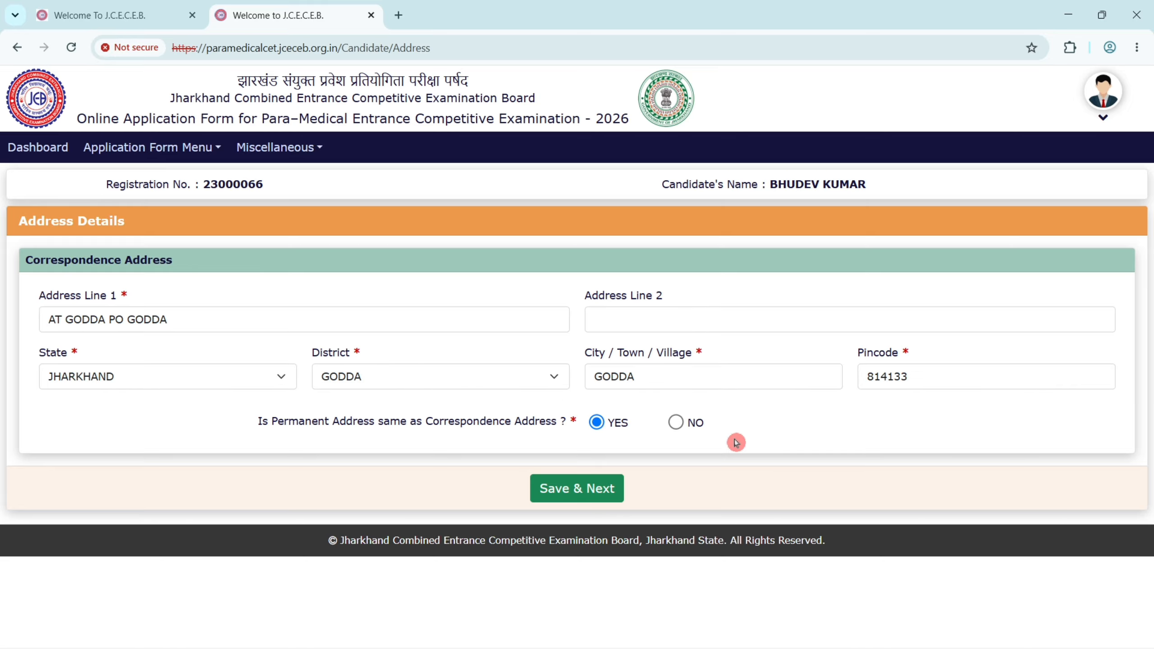
pyautogui.click(583, 497)
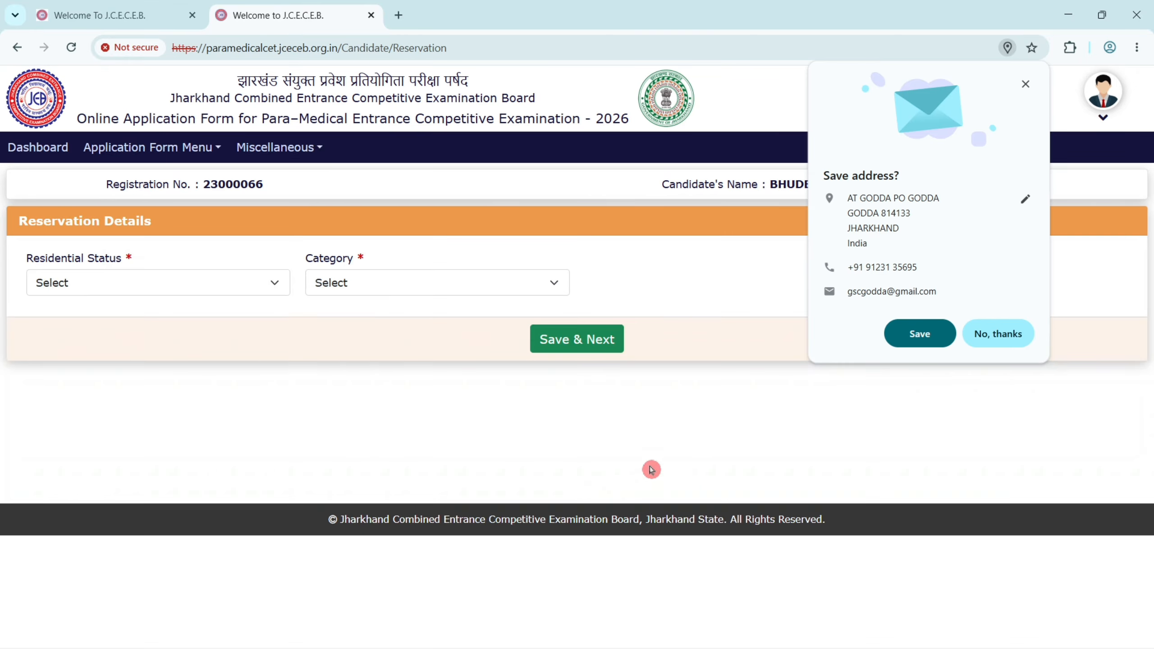
pyautogui.click(1007, 336)
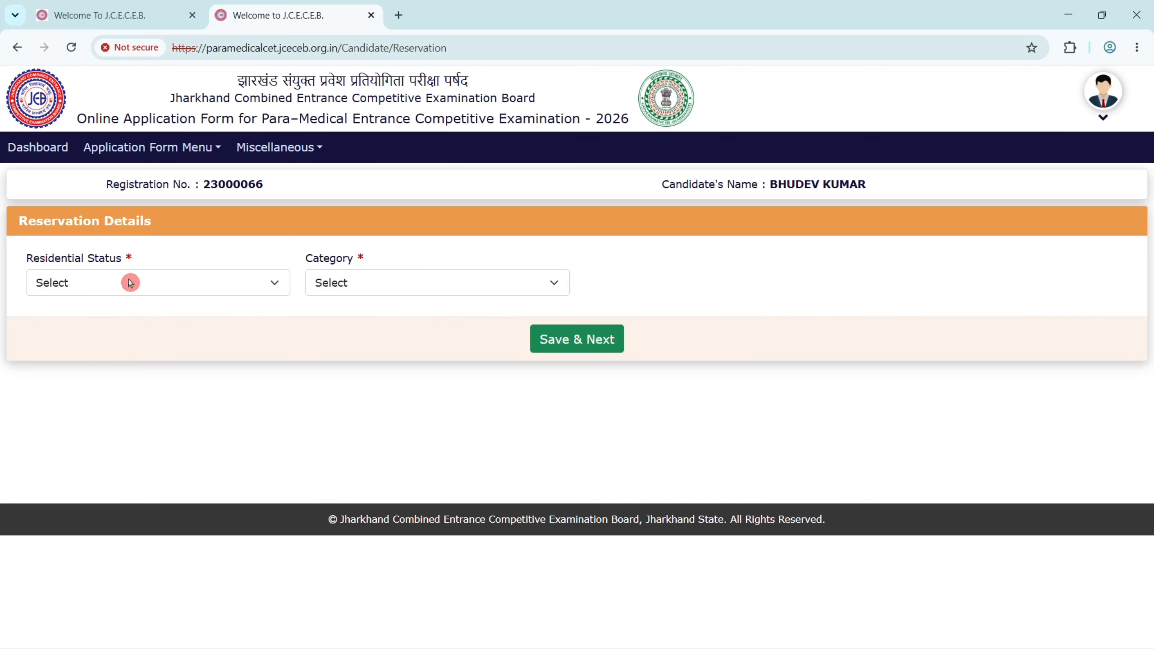
# Step: Set the residential status to PERMANENT RESIDENT OF JHARKHAND and the category to BC-I in the reservation details
pyautogui.click(148, 282)
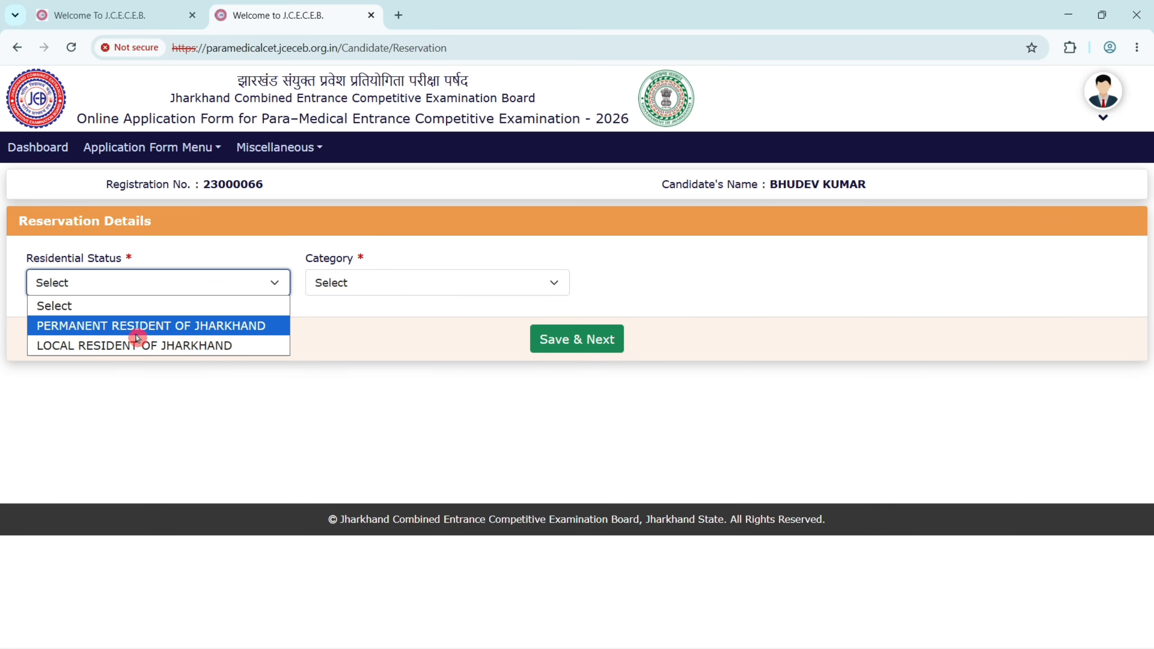
pyautogui.click(180, 332)
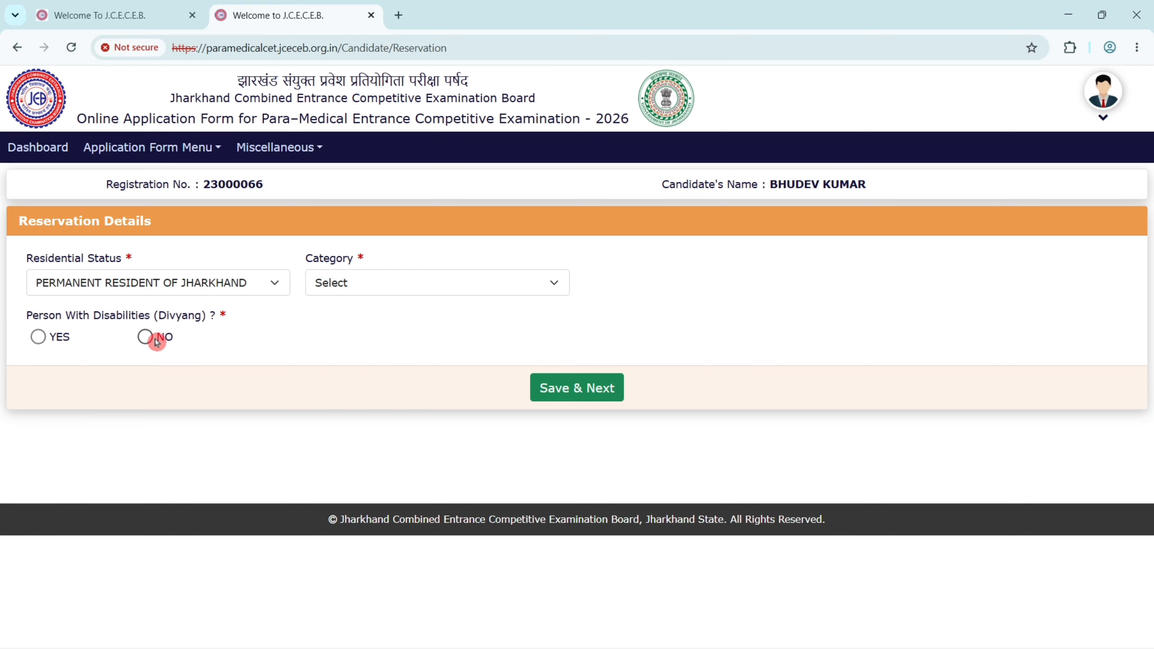
pyautogui.click(368, 289)
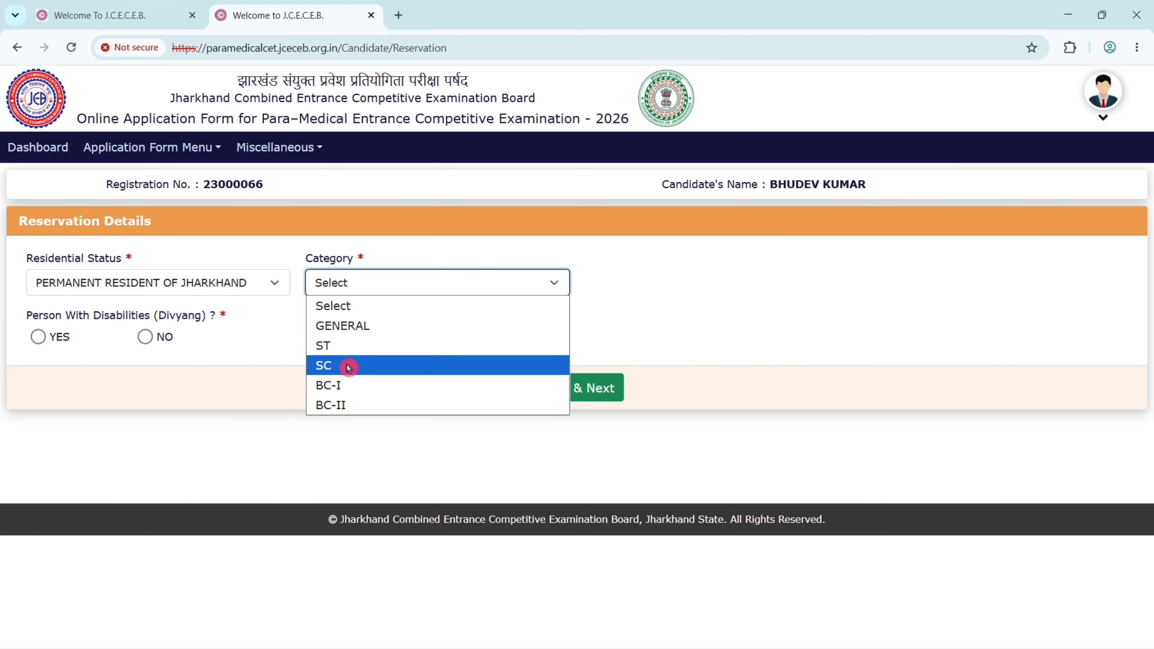
pyautogui.click(363, 387)
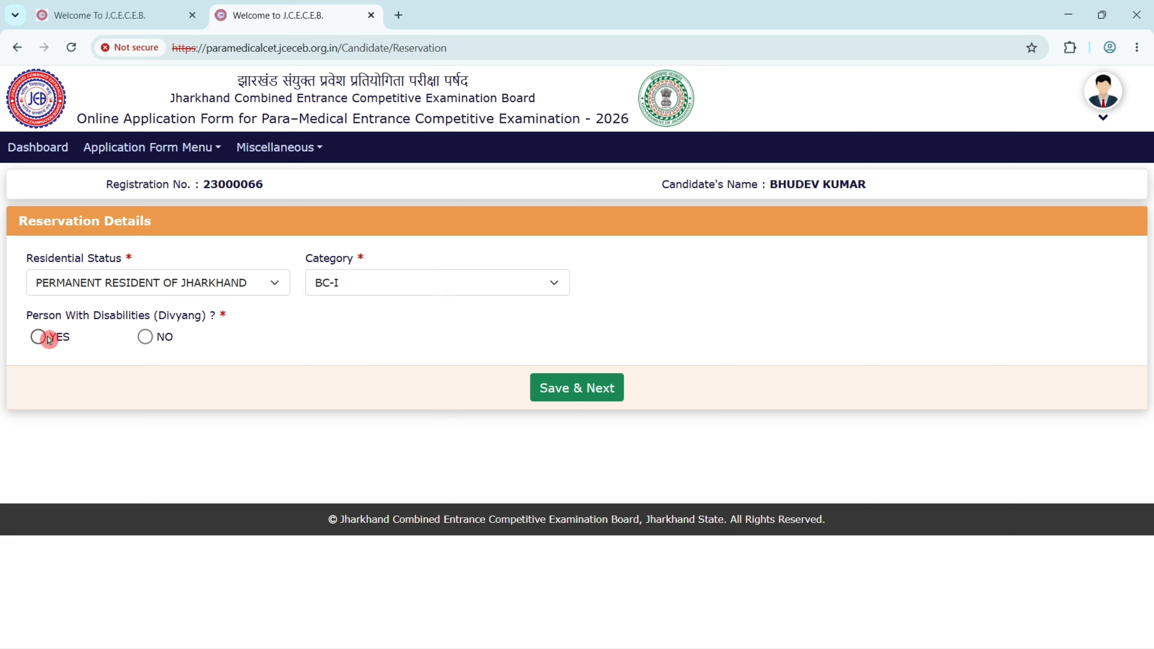
# Step: Answer NO to Person With Disabilities (Divyang) and save the reservation details
pyautogui.click(142, 337)
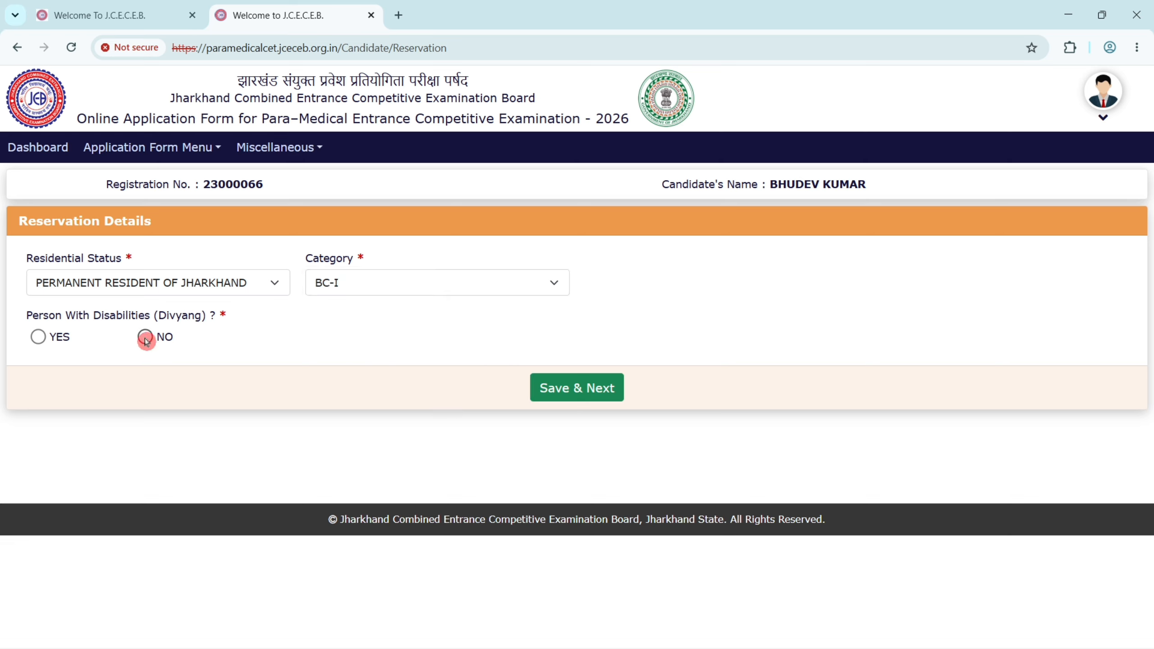
pyautogui.click(40, 339)
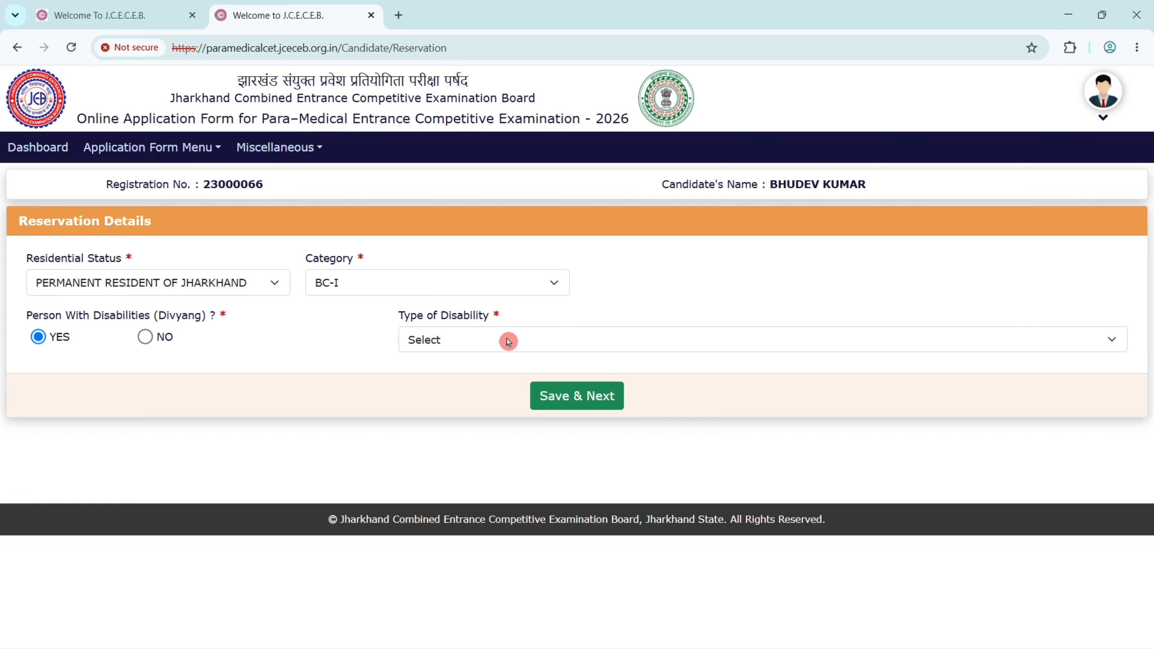
pyautogui.click(146, 337)
pyautogui.click(567, 390)
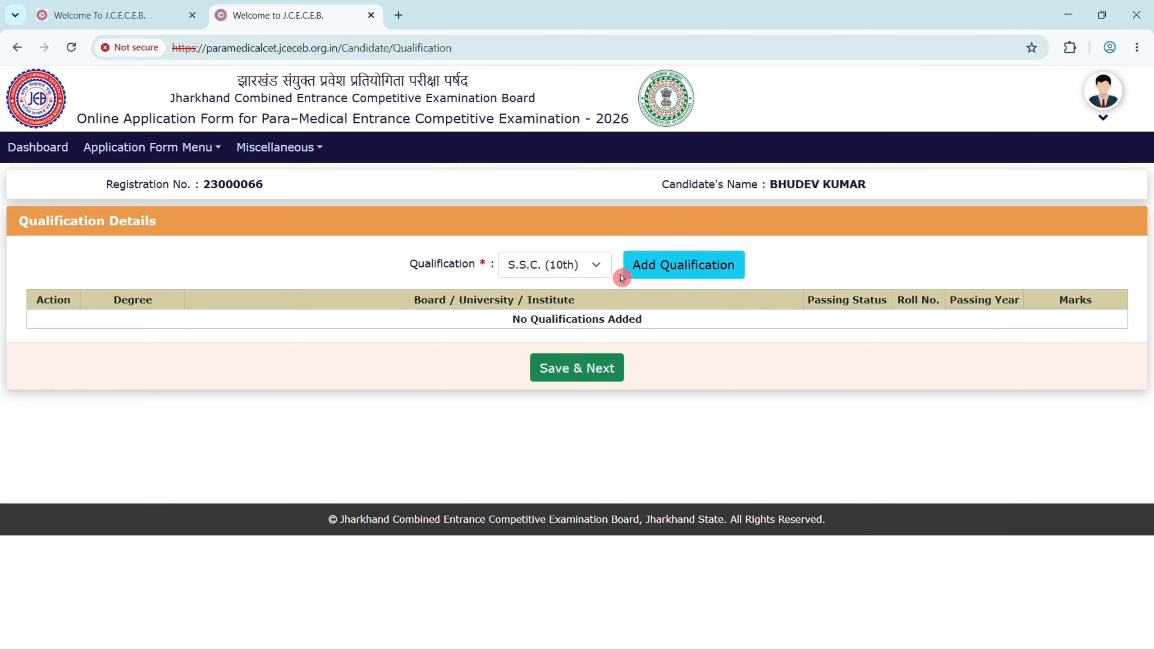
# Step: Add an S.S.C. (10th) qualification with degree 10TH and board JHARKHAND ACADEMIC COUNCIL (JAC)
pyautogui.click(681, 272)
pyautogui.click(253, 172)
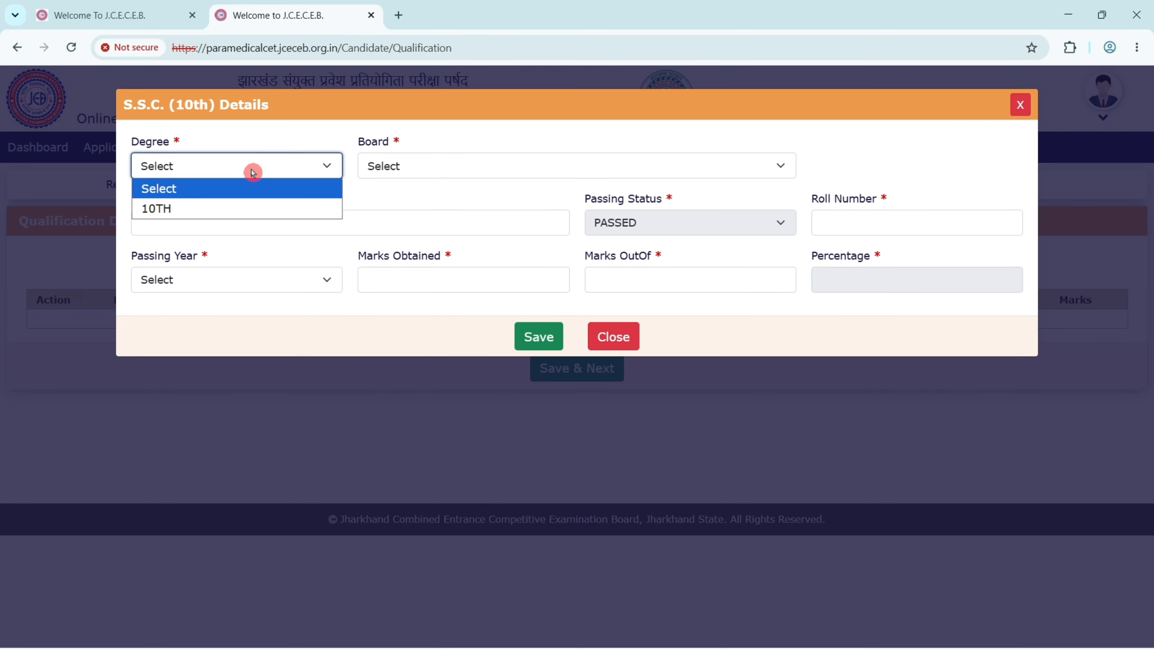
pyautogui.click(221, 208)
pyautogui.click(412, 170)
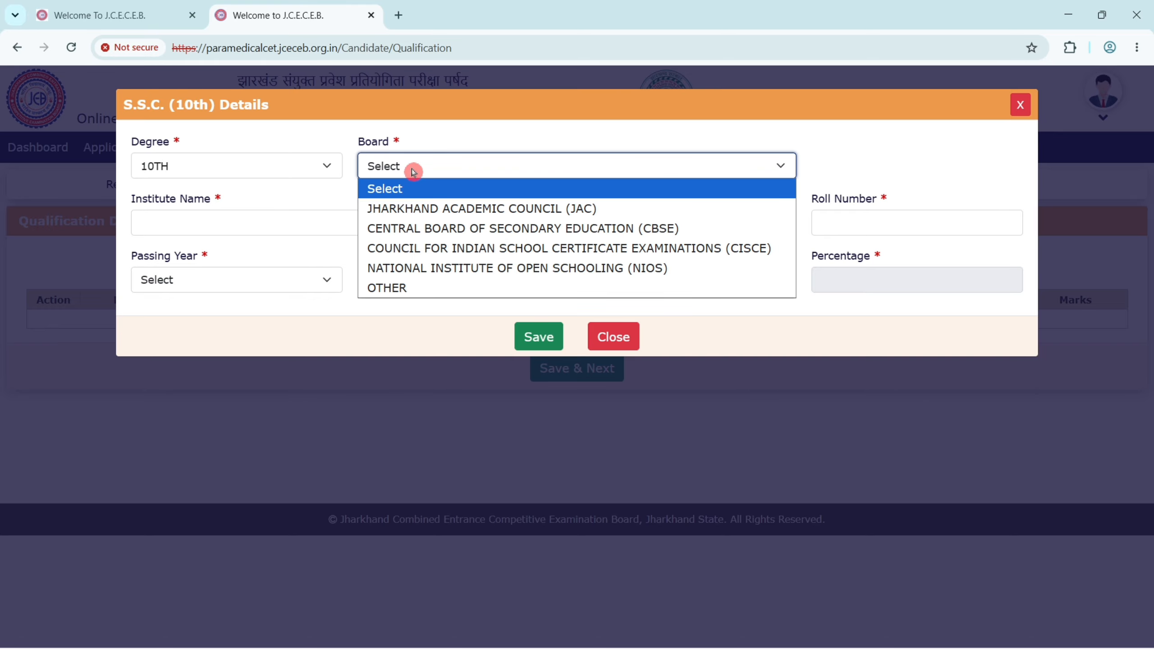
pyautogui.click(444, 210)
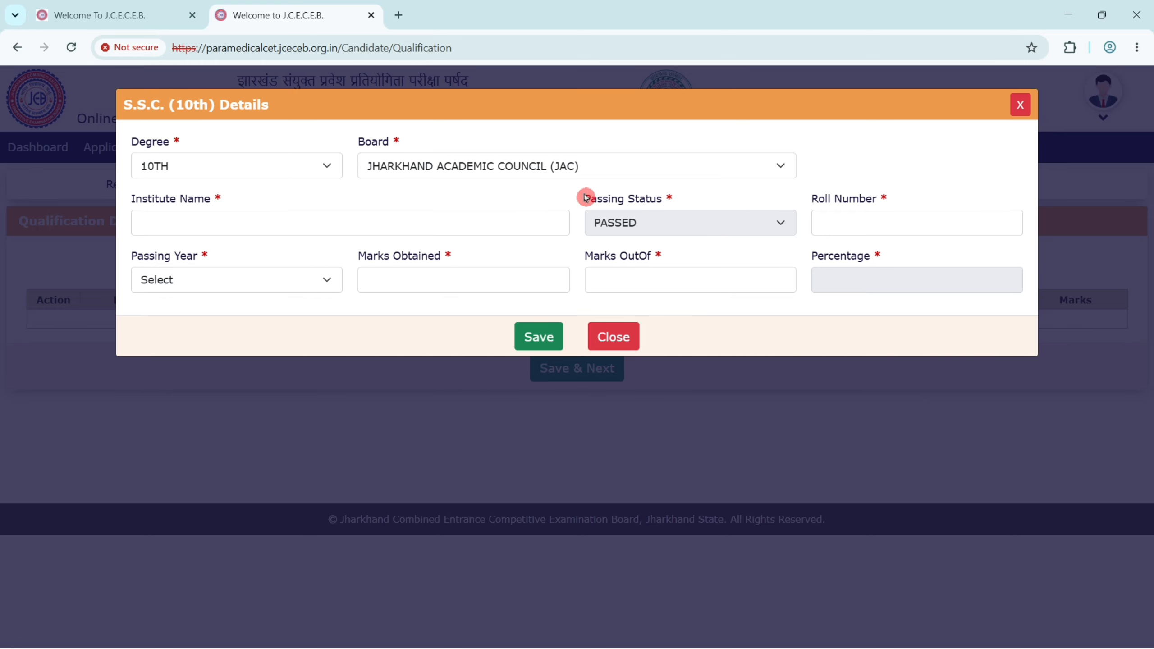
# Step: Enter ST MARY SCHOOL GODDA as the institute name in the S.S.C. (10th) details
pyautogui.click(270, 222)
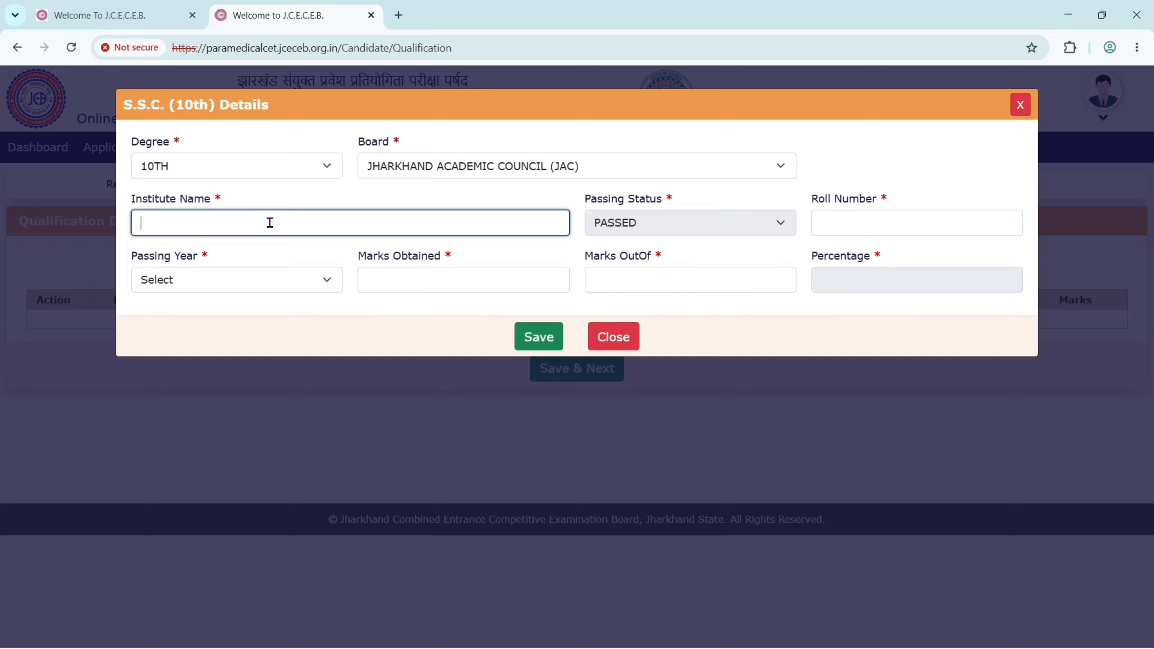
pyautogui.write('T ')
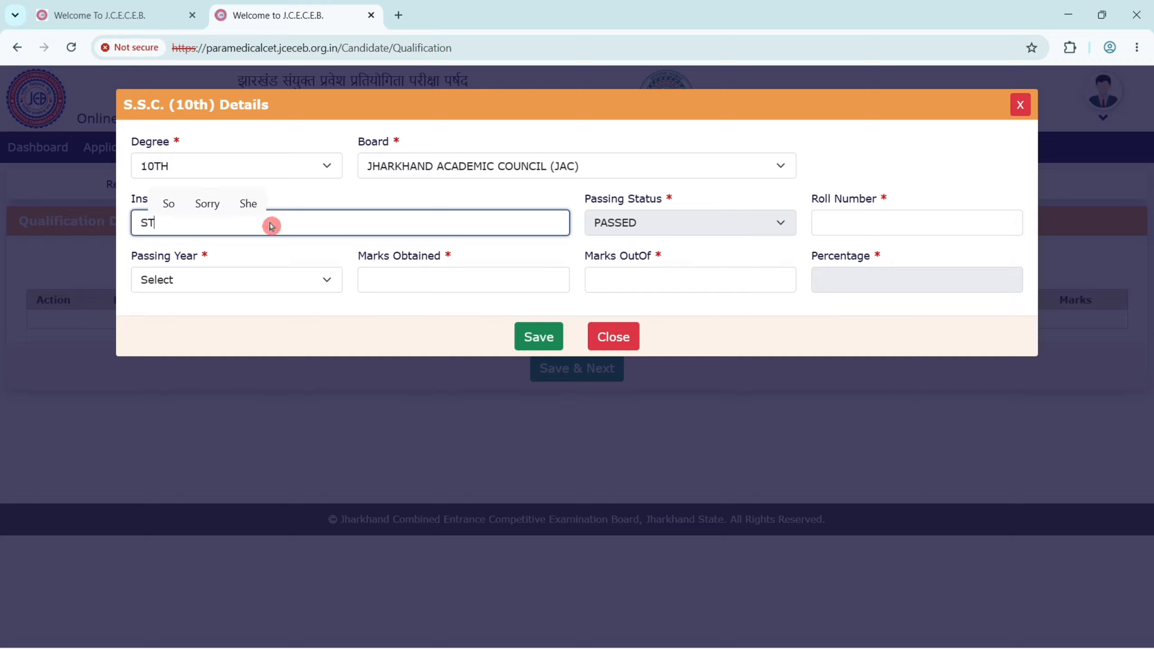
pyautogui.write('MARY ')
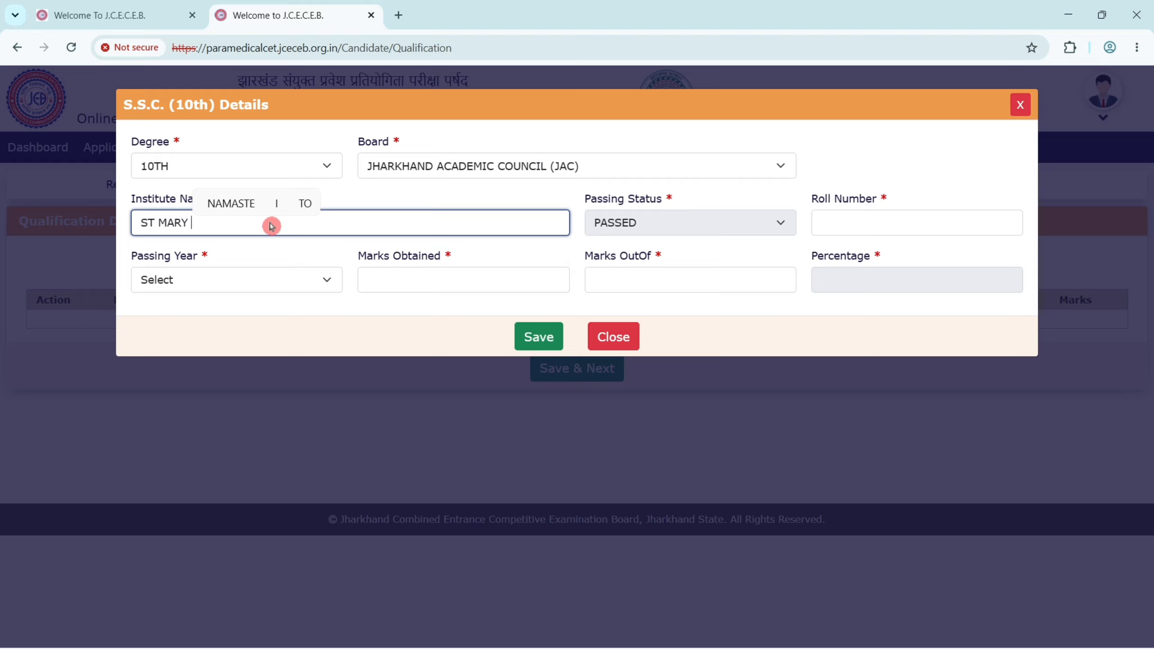
pyautogui.write('SCHO')
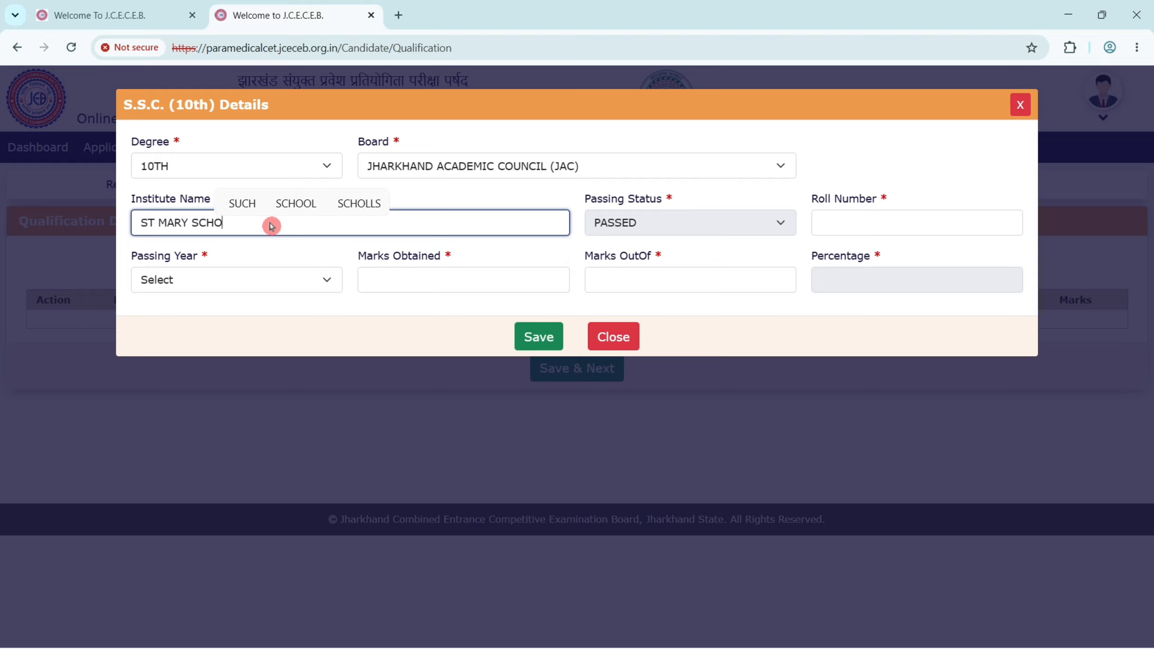
pyautogui.write('OL GODDA')
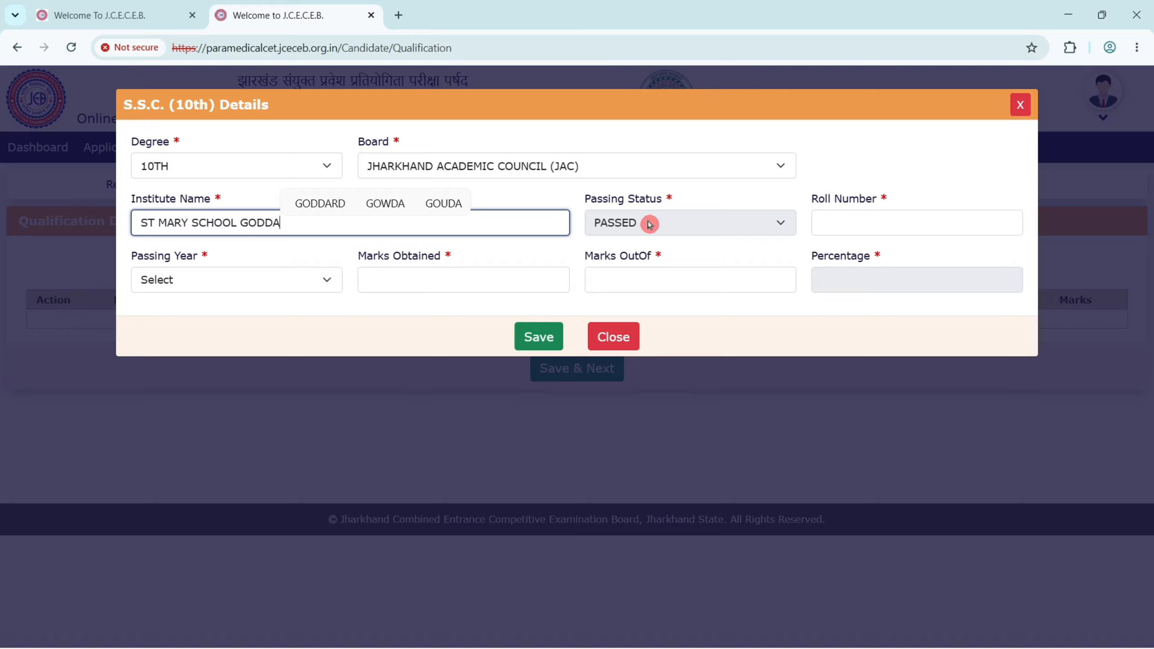
pyautogui.click(701, 223)
# Step: Begin filling in the candidate's roll number for the S.S.C. (10th) qualification
pyautogui.click(868, 221)
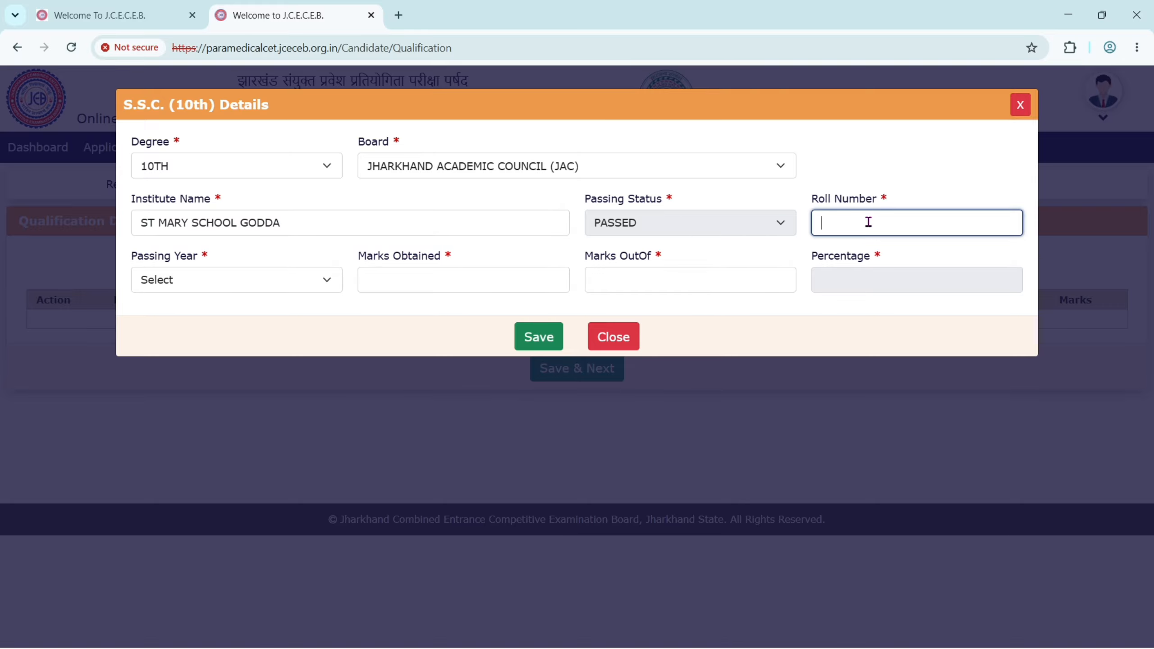
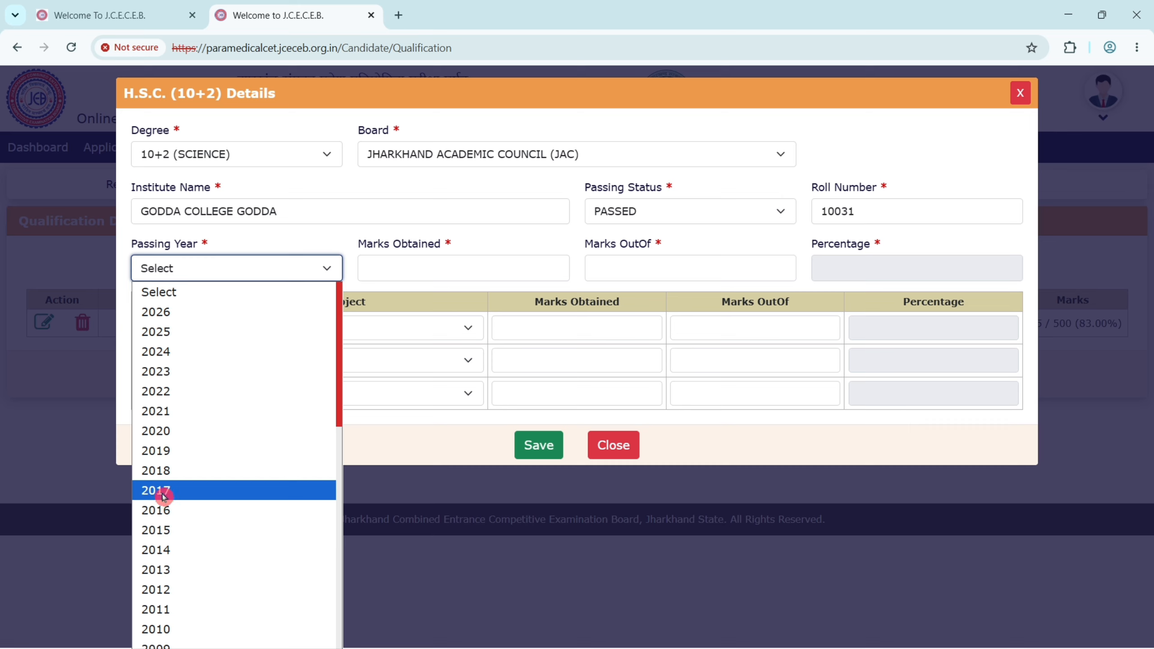
# Step: Set the H.S.C. (10+2) passing year to 2017 and the total marks to 395 out of 500
pyautogui.click(163, 496)
pyautogui.click(432, 265)
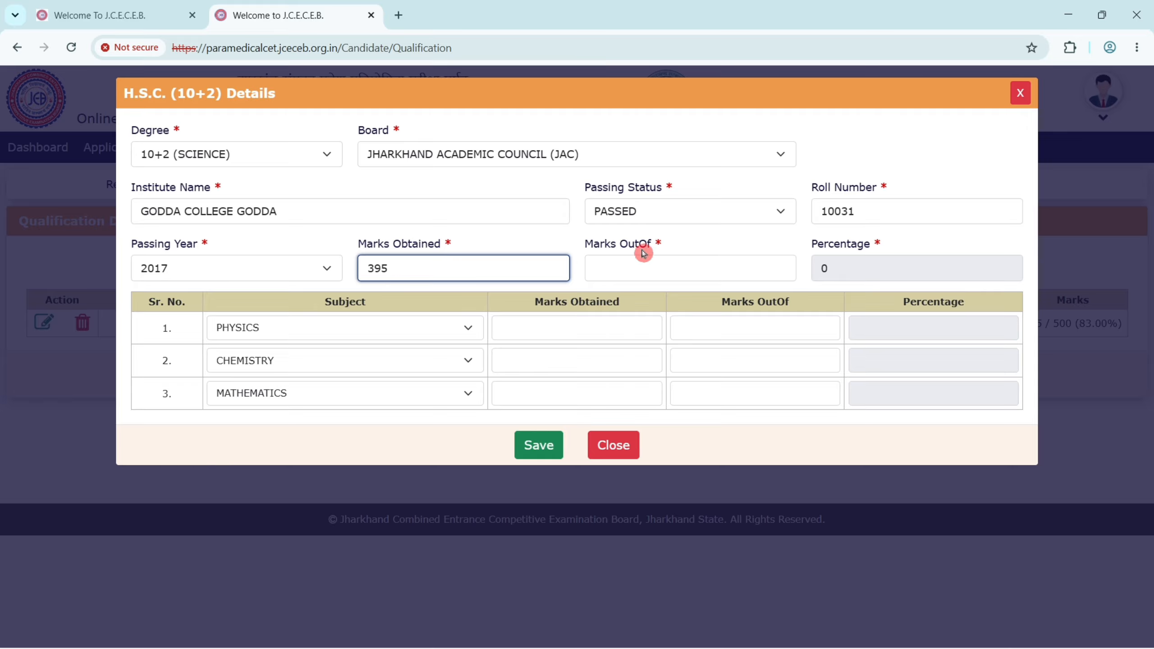
pyautogui.click(641, 268)
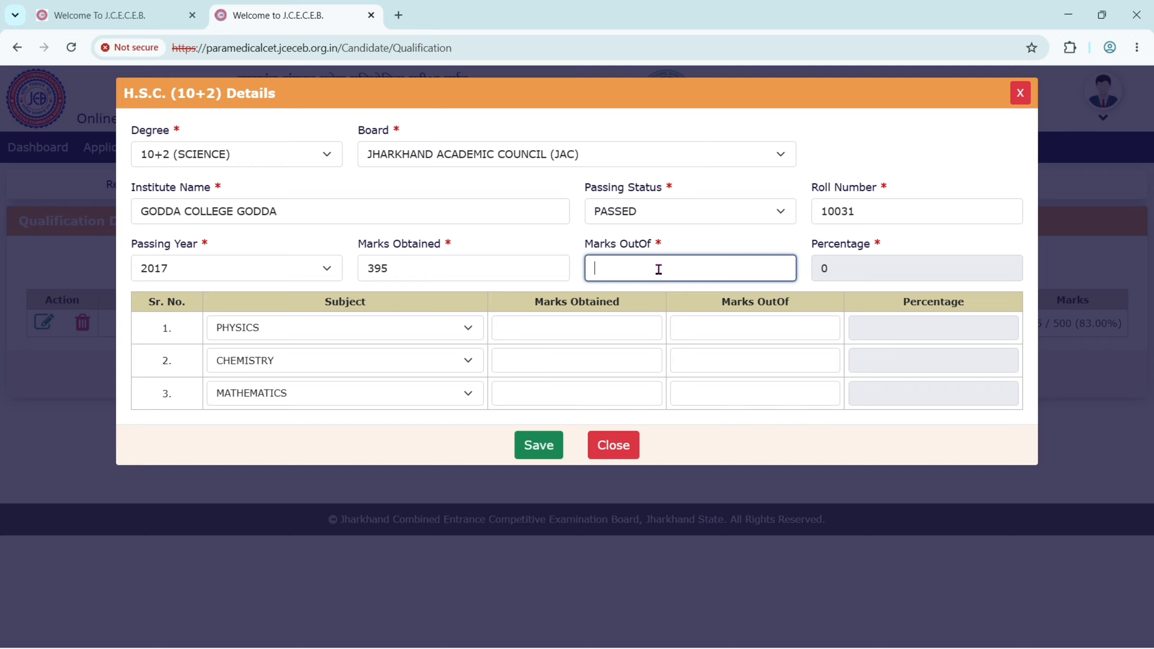
pyautogui.write('500')
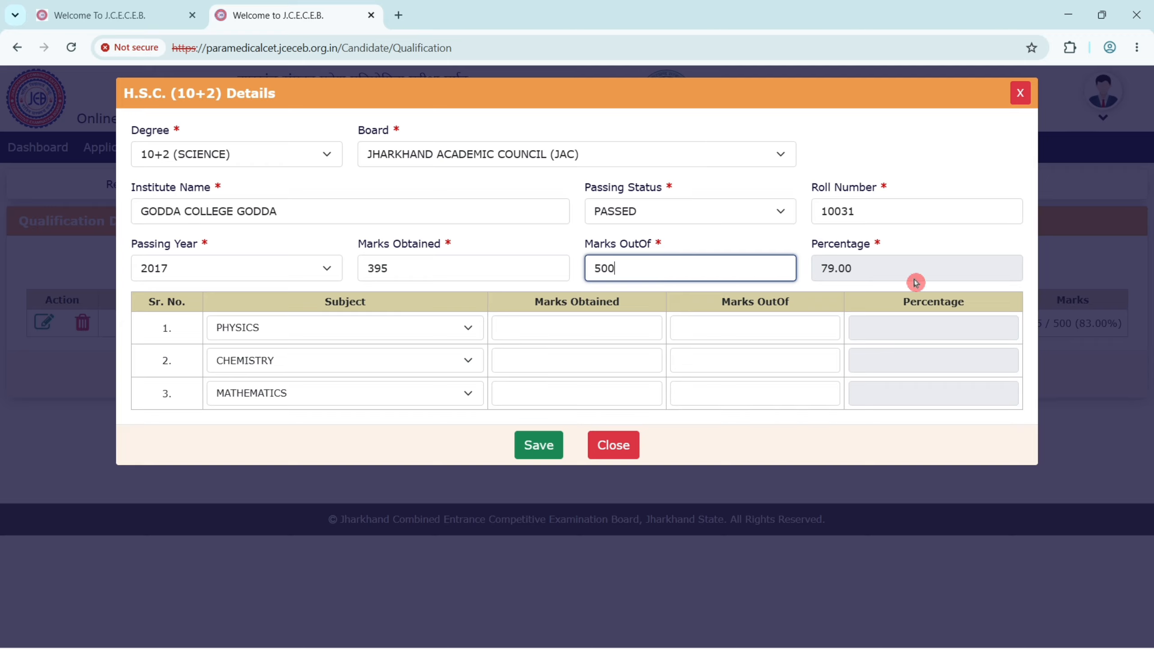
# Step: Enter the H.S.C. subject marks for Physics as 80 out of 100 and Chemistry as 95 out of 100
pyautogui.click(575, 333)
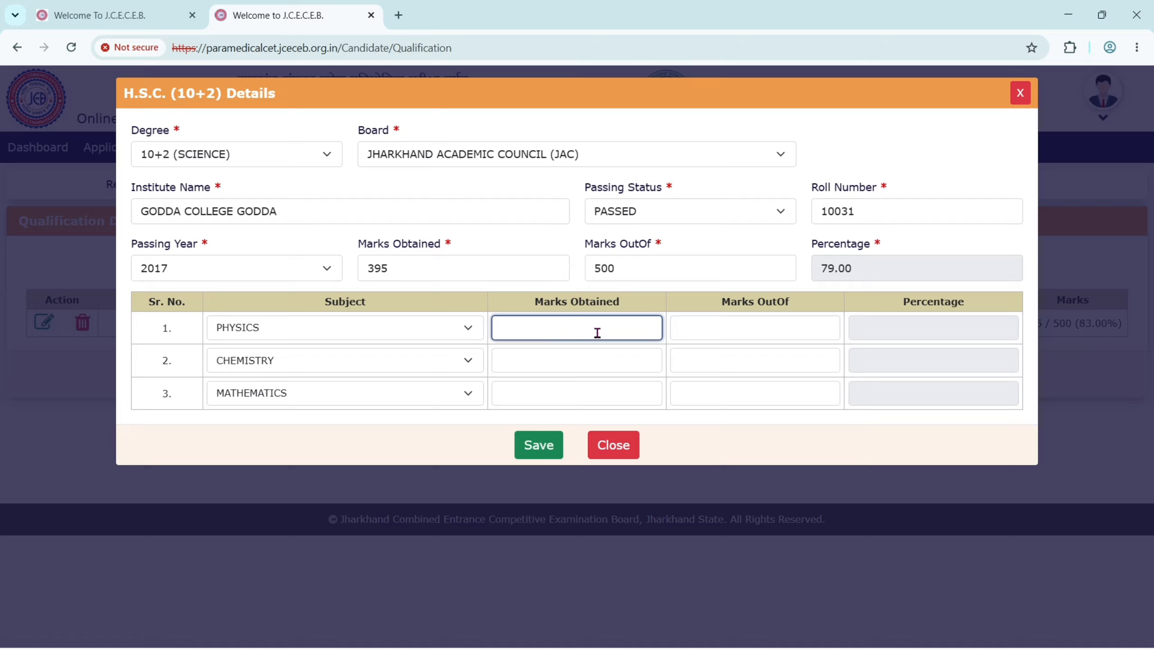
pyautogui.write('80')
pyautogui.click(731, 327)
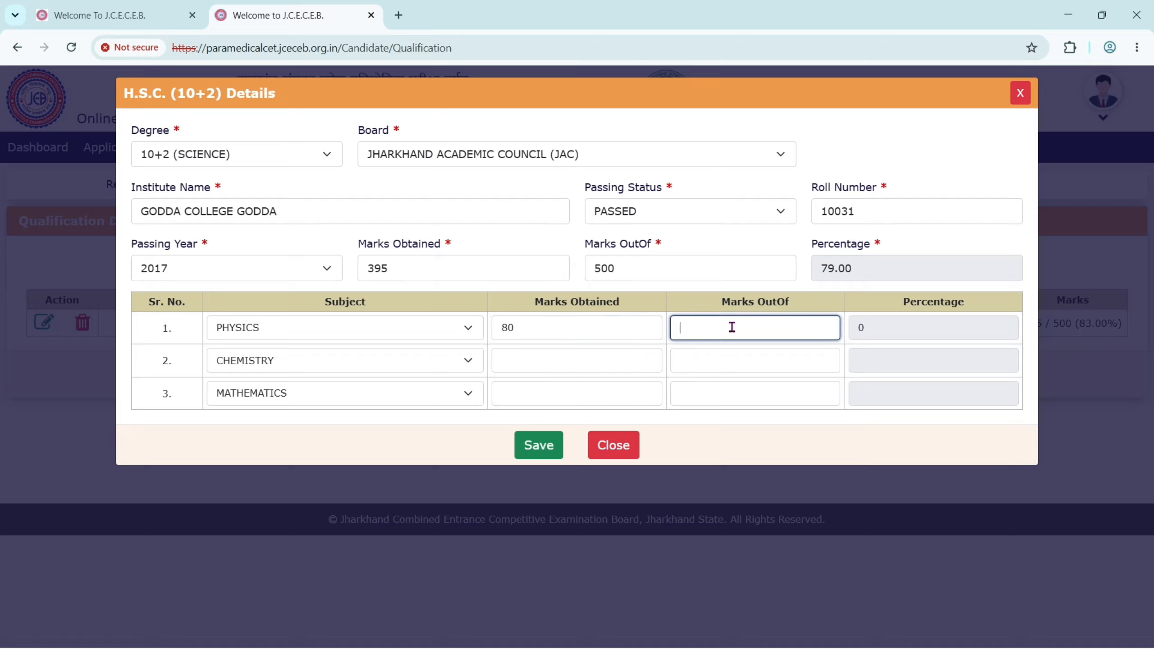
pyautogui.write('100')
pyautogui.click(561, 360)
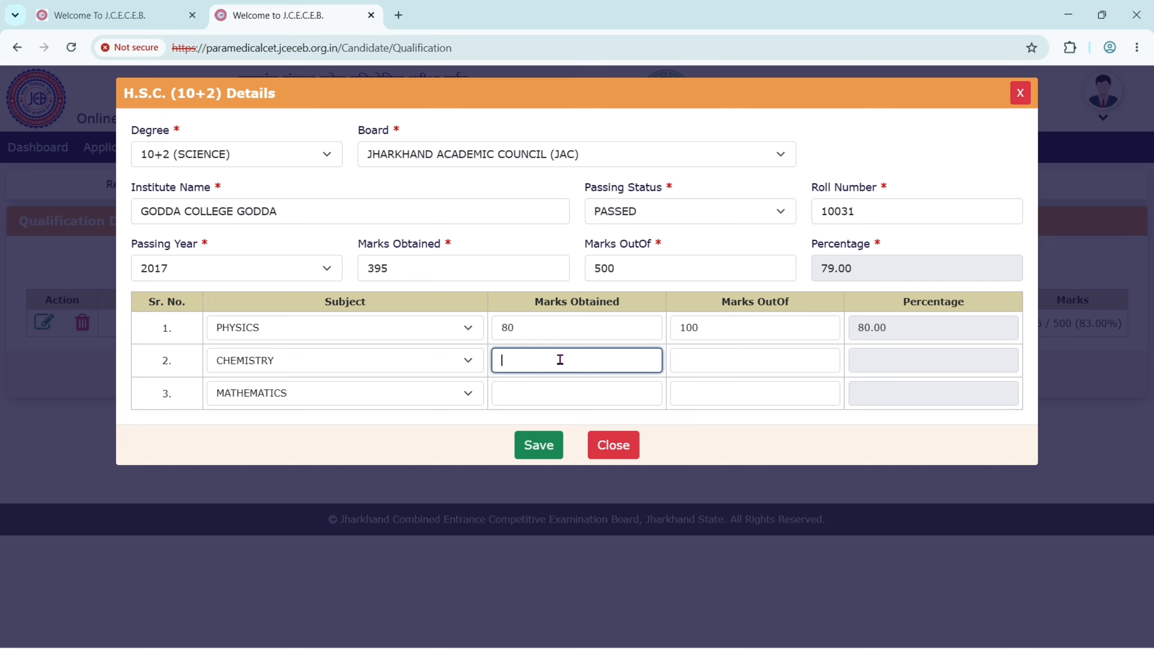
pyautogui.click(679, 363)
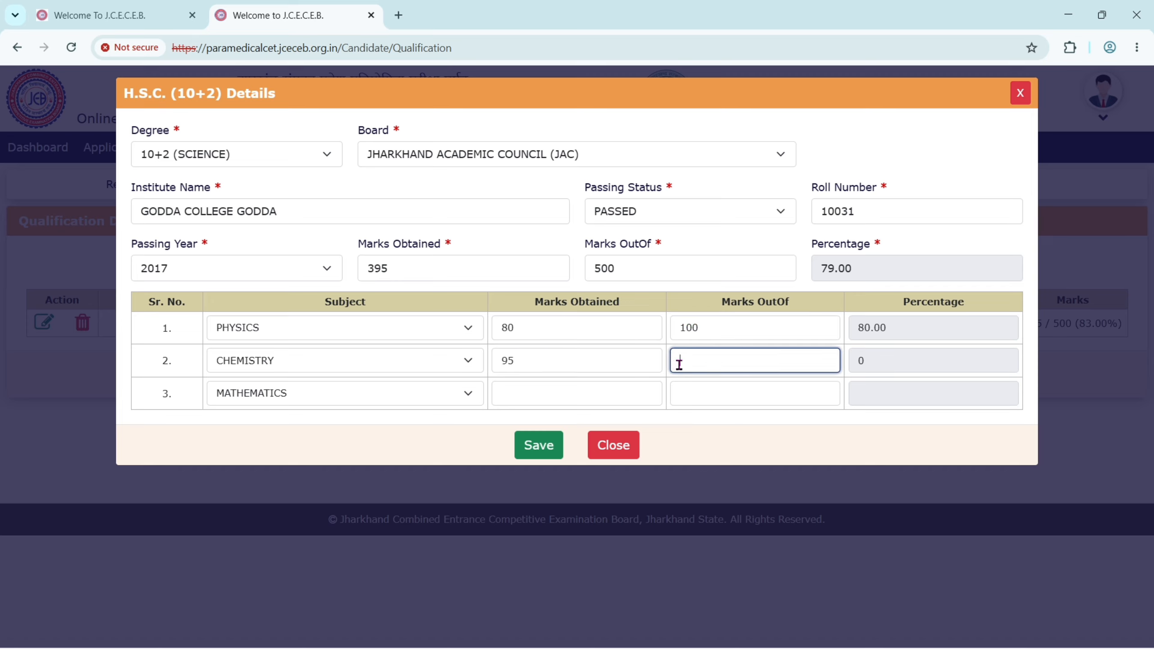
pyautogui.write('100')
# Step: Enter Mathematics marks of 92 out of 100, save the H.S.C. qualification and proceed to the exam city details
pyautogui.click(542, 393)
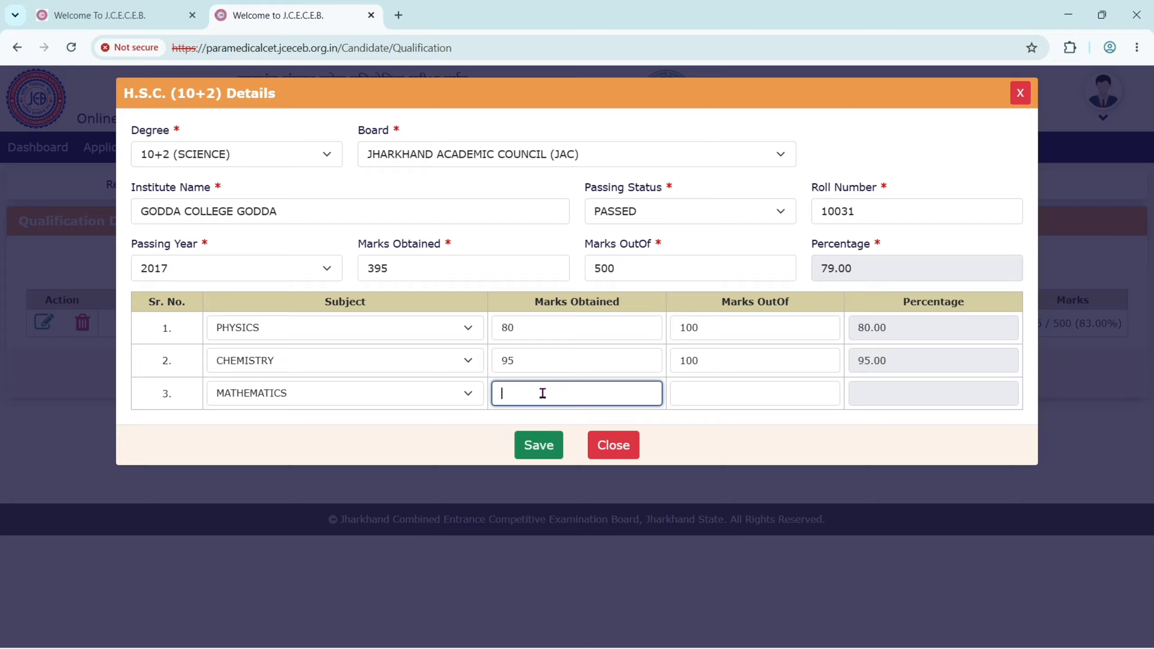
pyautogui.click(712, 389)
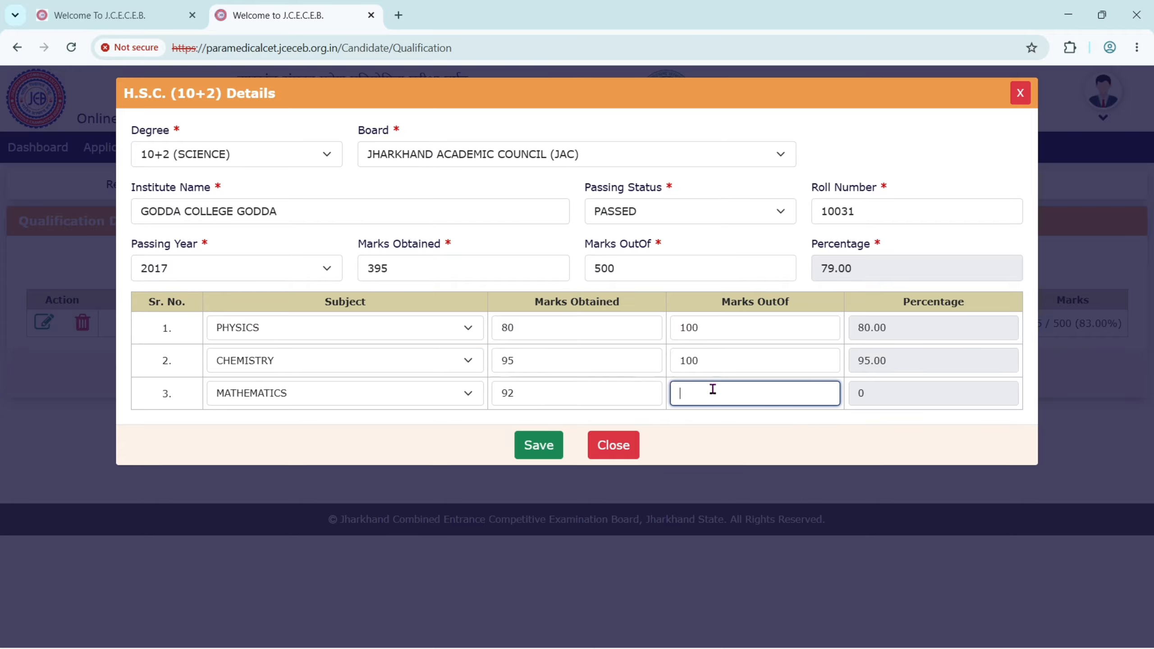
pyautogui.write('100')
pyautogui.click(543, 449)
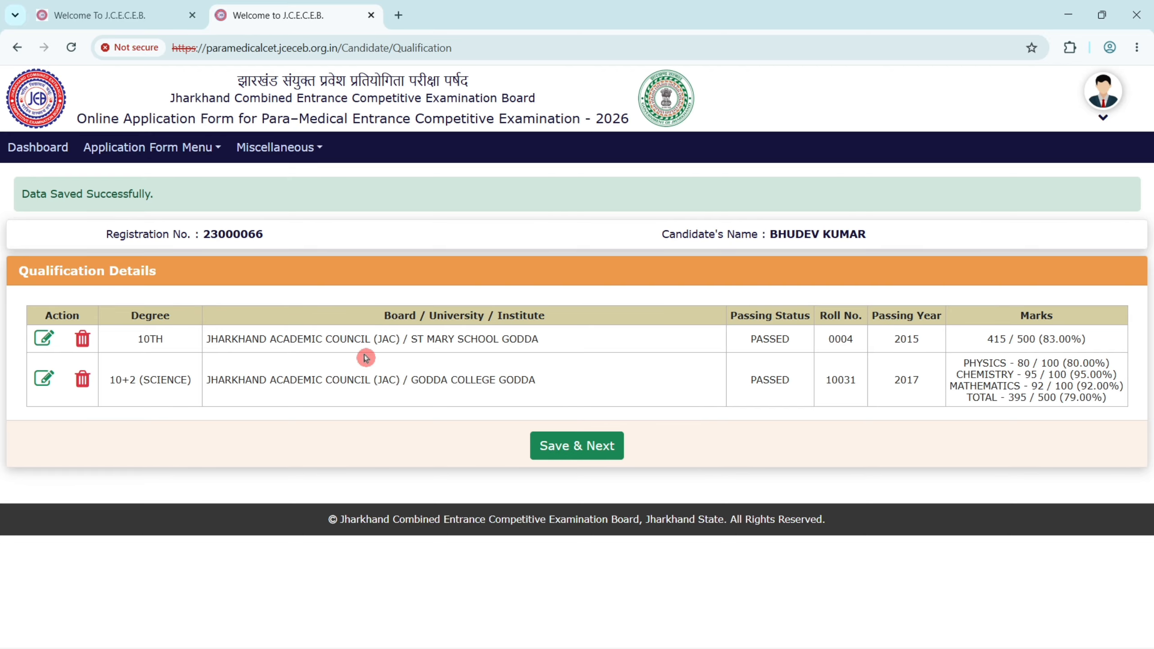
pyautogui.click(576, 450)
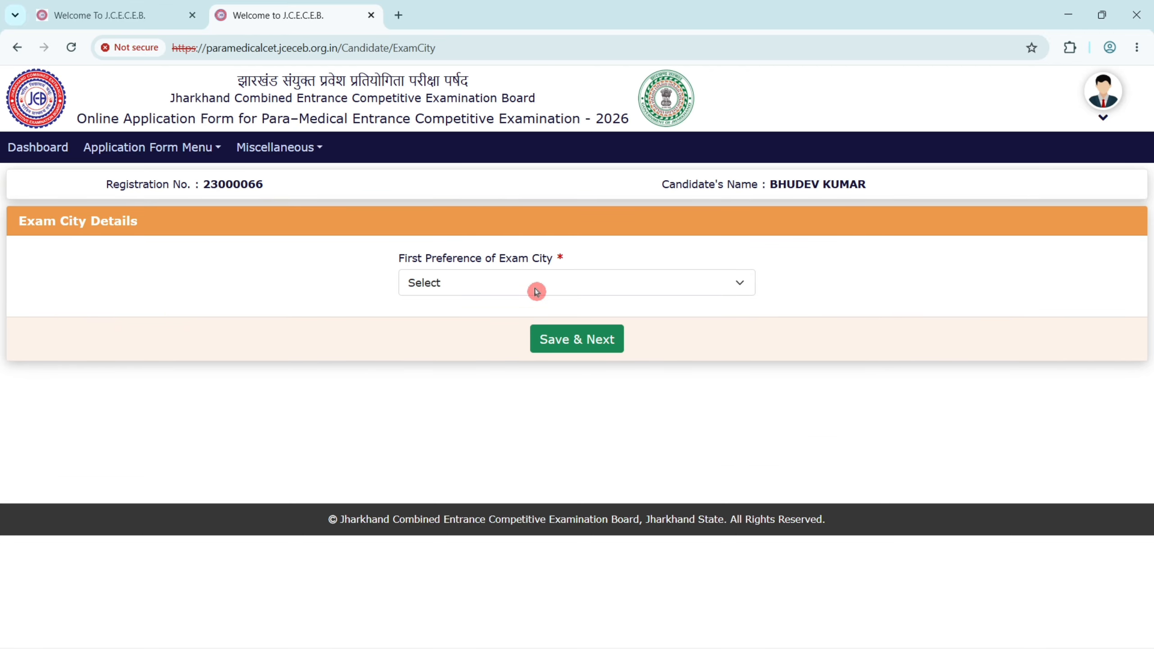
# Step: Choose RANCHI as the first preference of exam city and save it
pyautogui.click(536, 291)
pyautogui.click(491, 327)
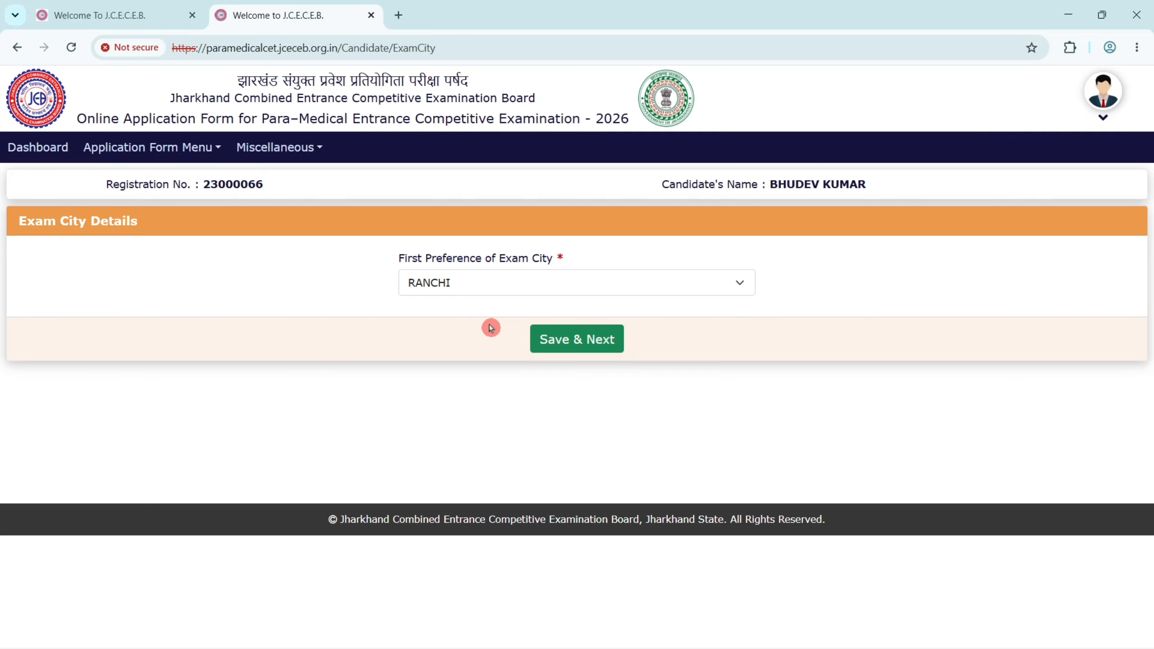
pyautogui.click(595, 348)
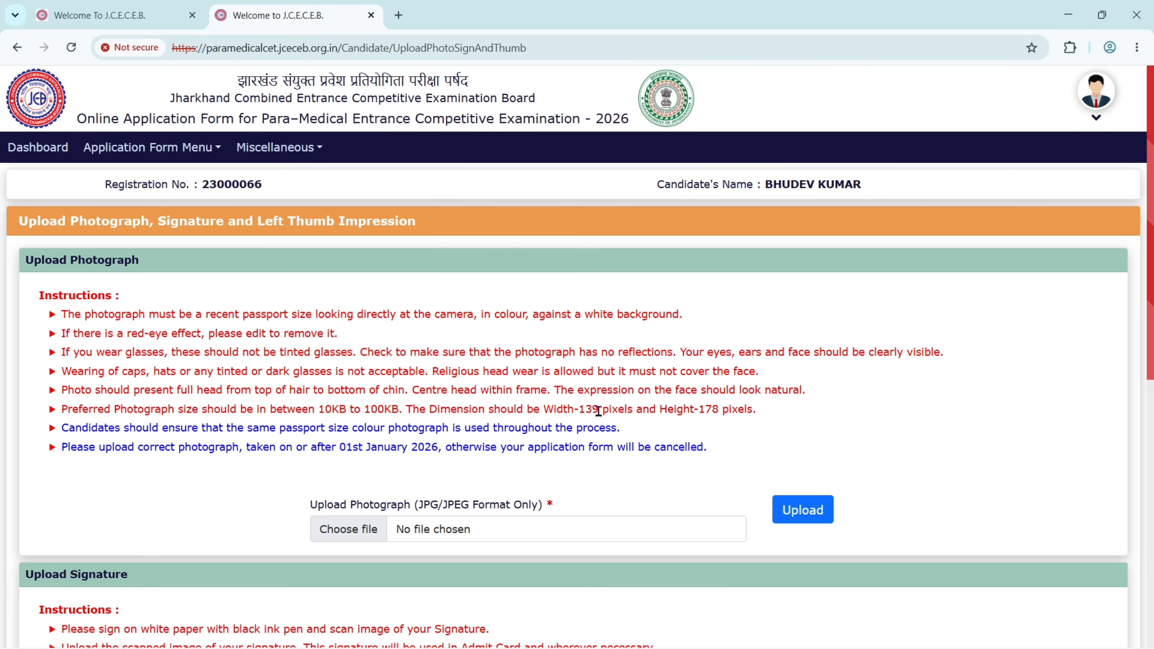
# Step: Review the photograph size and date requirements and choose CTET Image.jpg from the desktop DOWNLOAD folder as the photograph
pyautogui.scroll(-3, 547, 417)
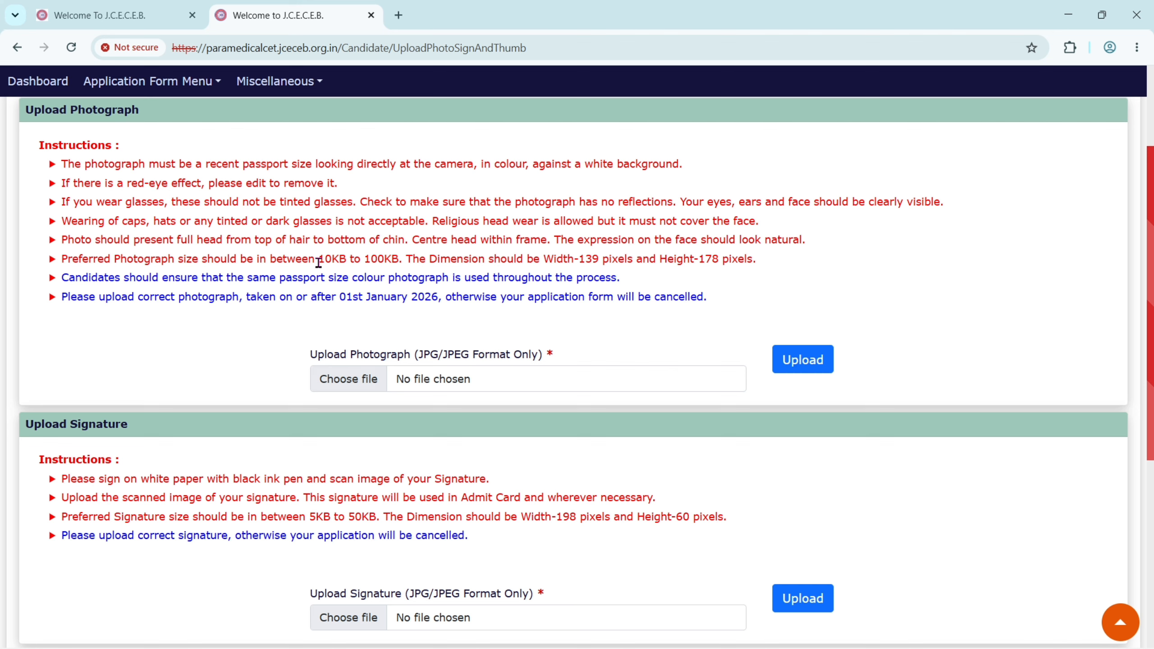
pyautogui.moveTo(402, 258); pyautogui.dragTo(319, 259)
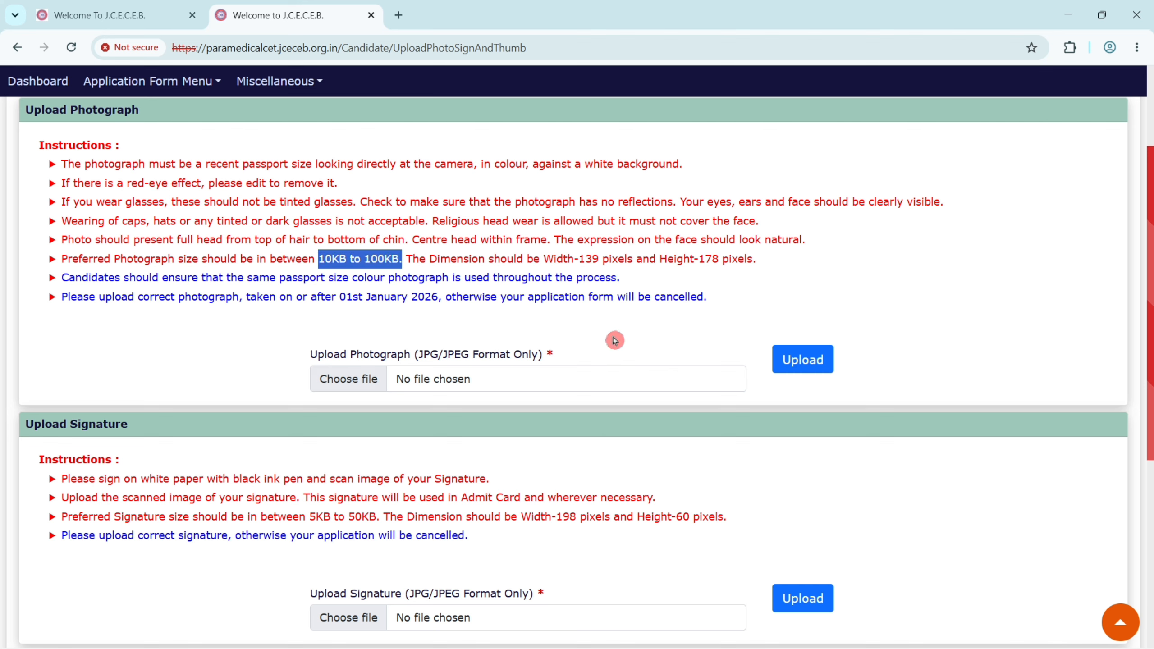
pyautogui.click(647, 342)
pyautogui.moveTo(442, 296); pyautogui.dragTo(341, 300)
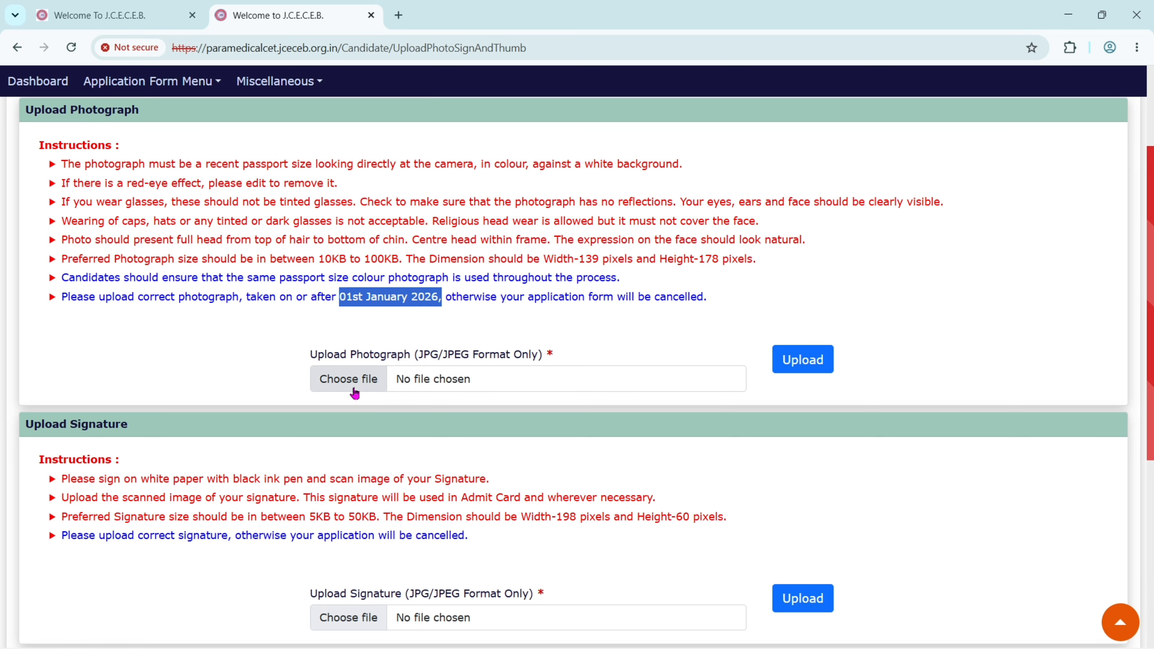
pyautogui.click(414, 381)
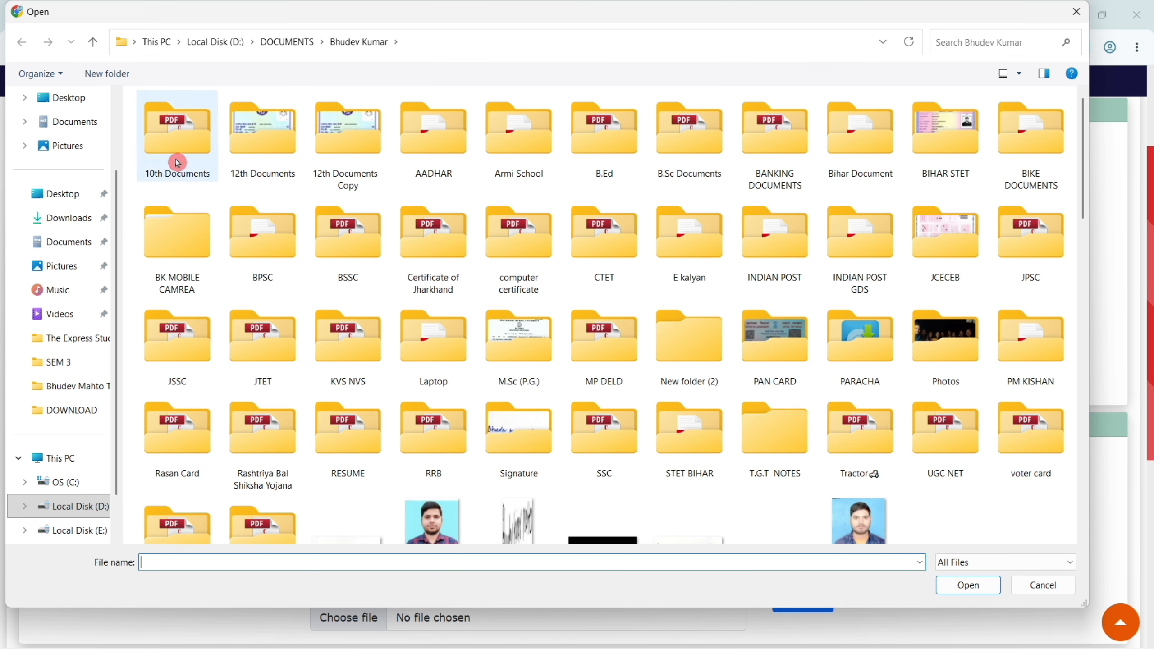
pyautogui.click(68, 105)
pyautogui.doubleClick(245, 115)
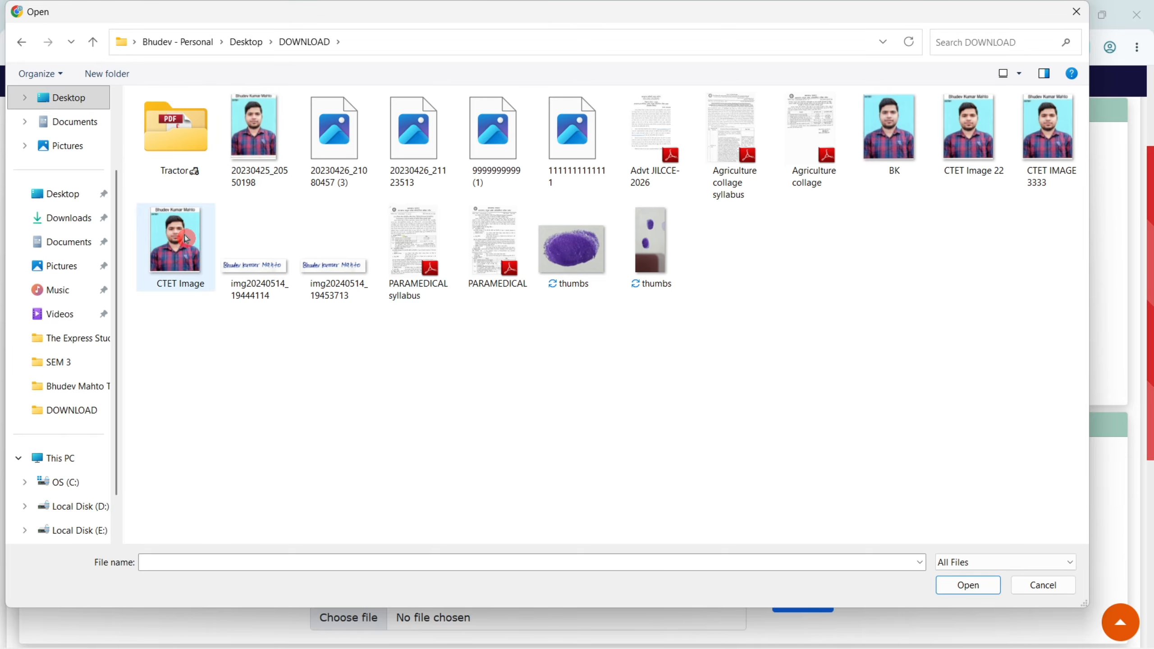
pyautogui.doubleClick(186, 239)
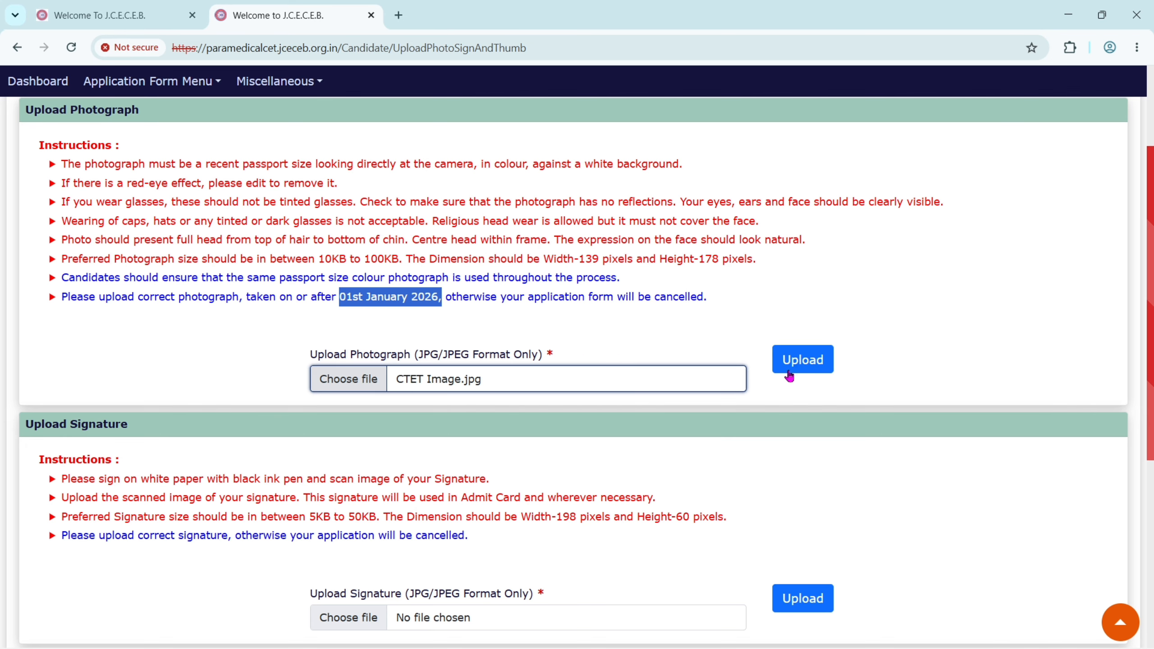
# Step: Upload img20240514_19444114.jpg as the candidate's signature
pyautogui.scroll(-3, 640, 554)
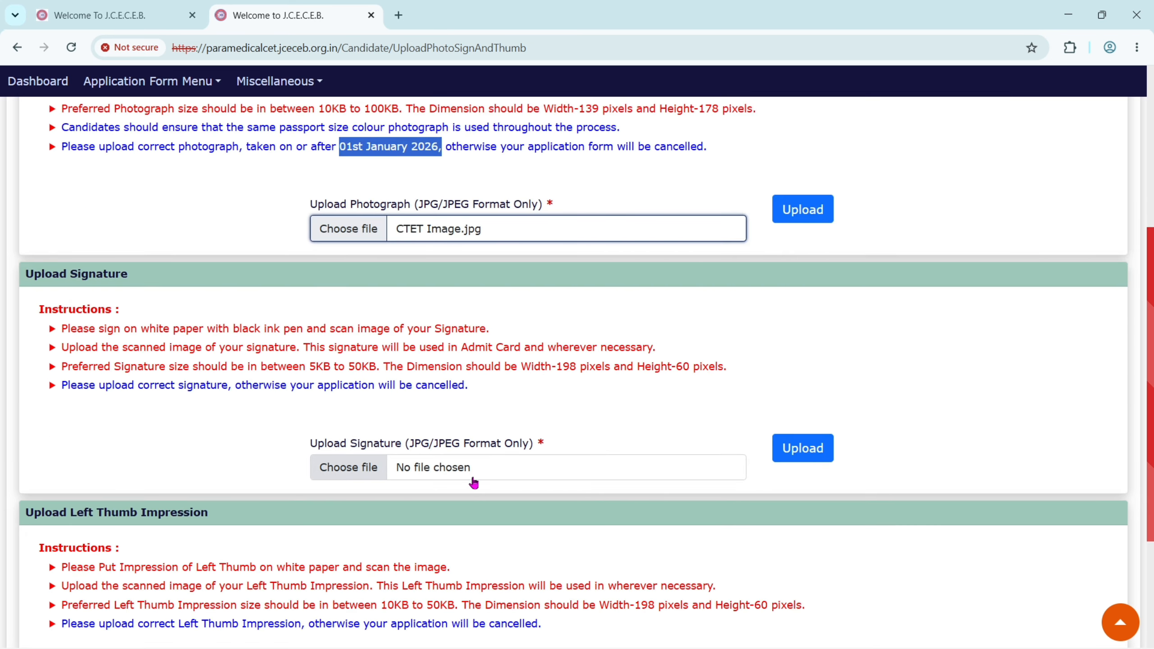
pyautogui.click(364, 472)
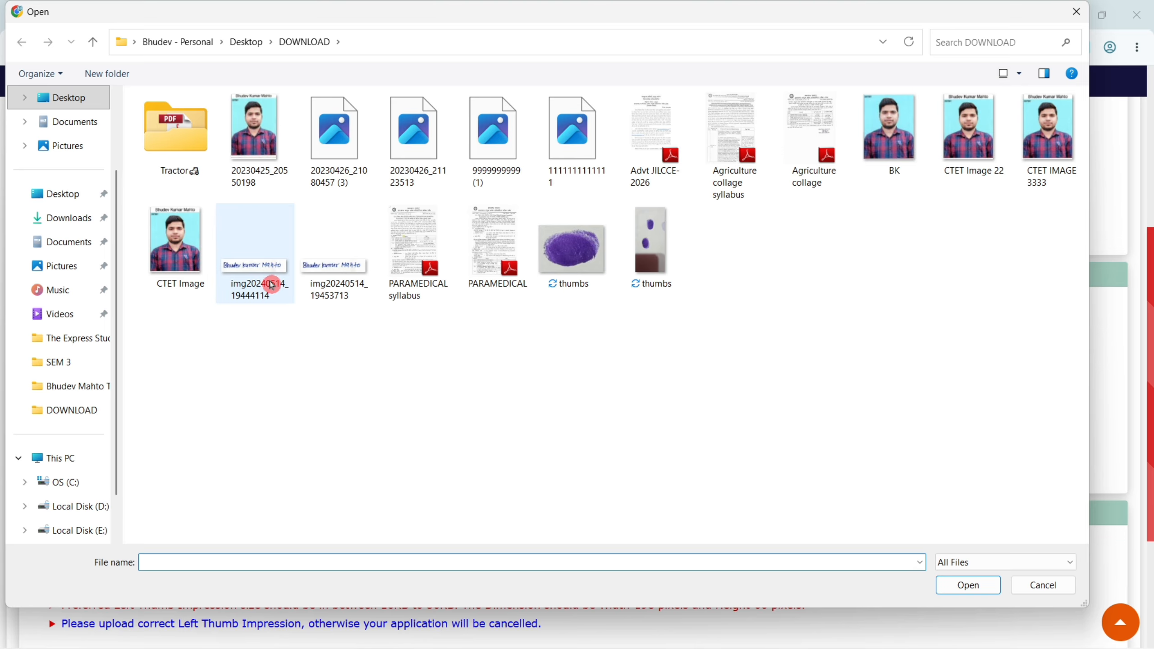
pyautogui.doubleClick(271, 286)
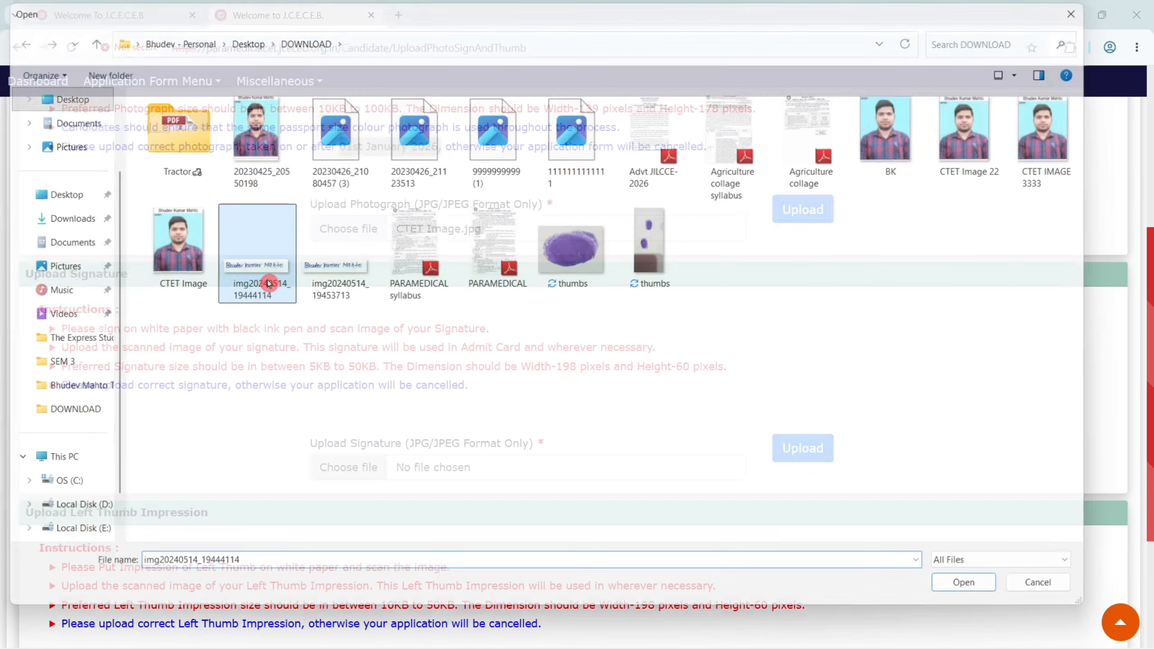
pyautogui.click(803, 449)
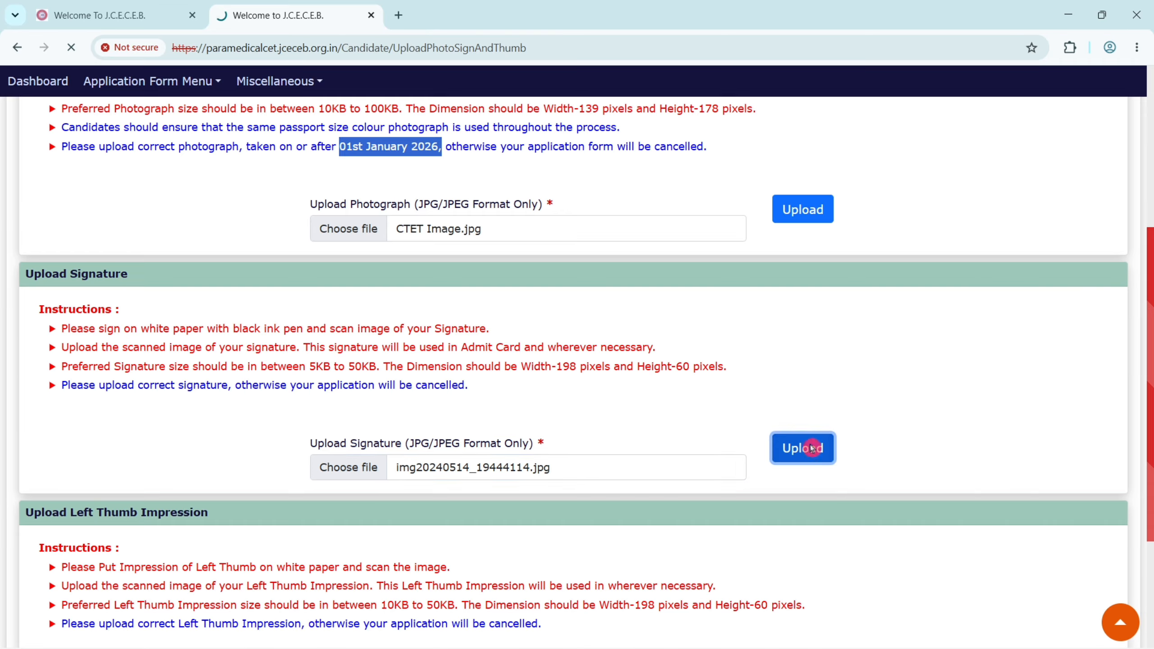
# Step: Upload the BK image from the DOWNLOAD folder as the candidate's photograph
pyautogui.scroll(-5, 804, 473)
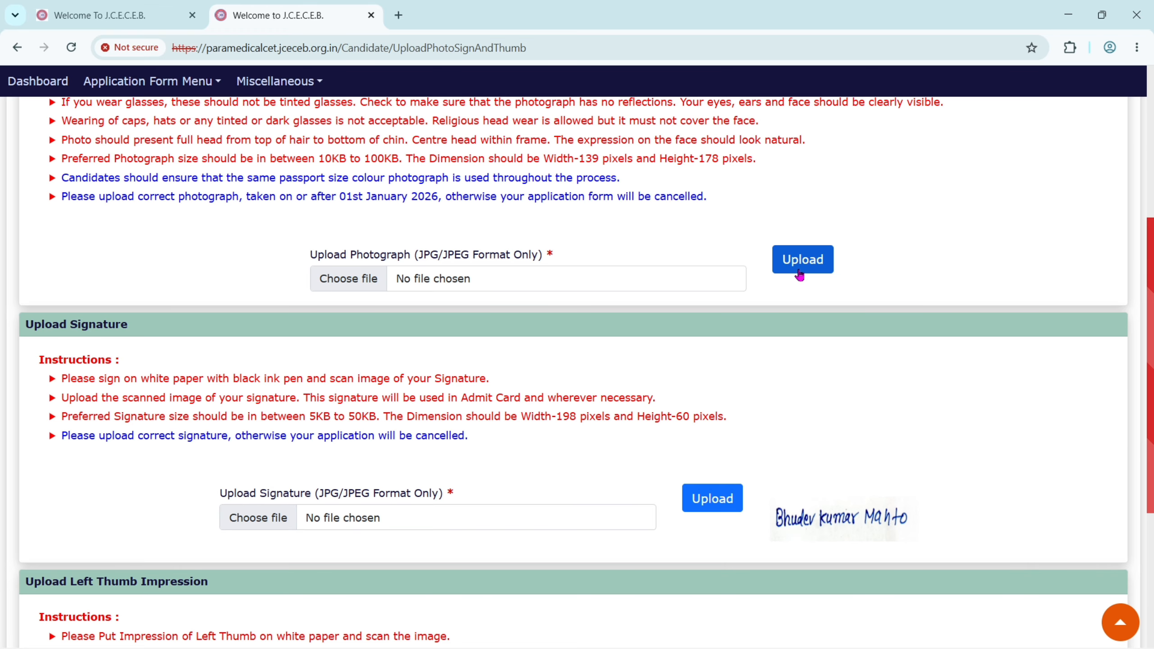
pyautogui.click(801, 267)
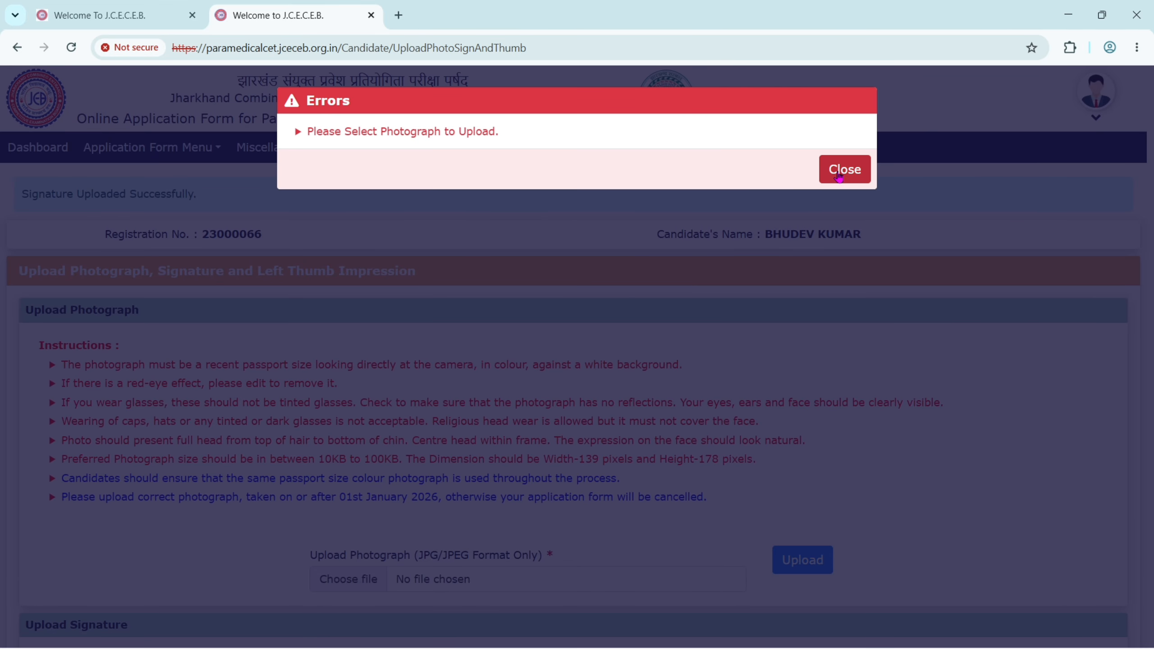
pyautogui.click(839, 170)
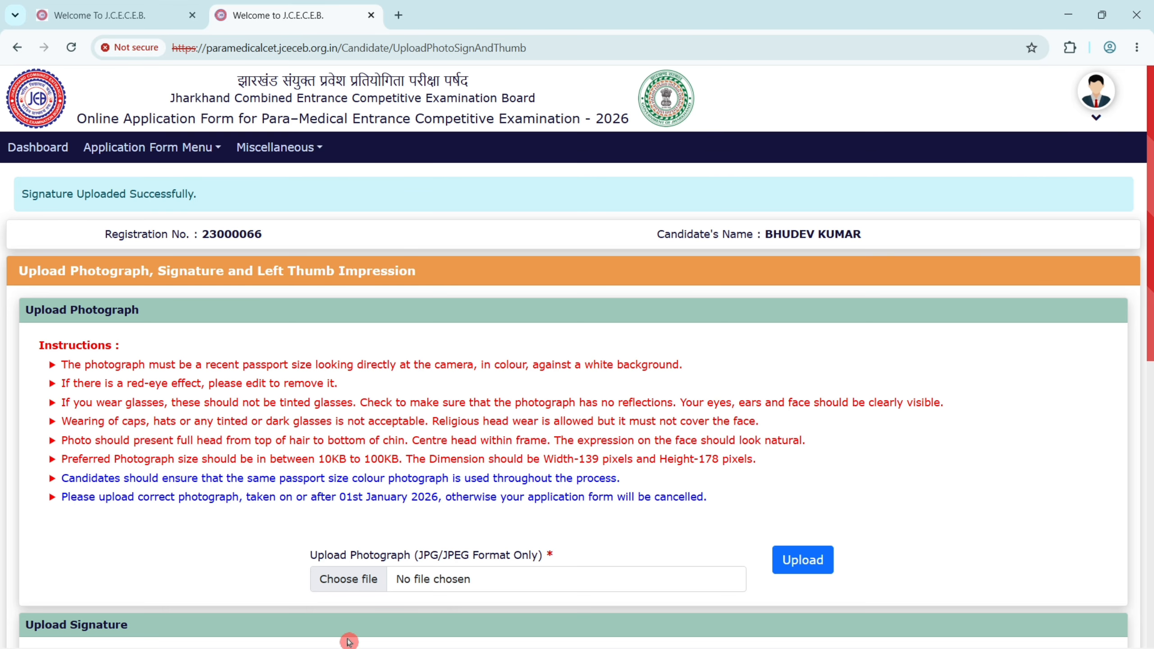
pyautogui.click(372, 581)
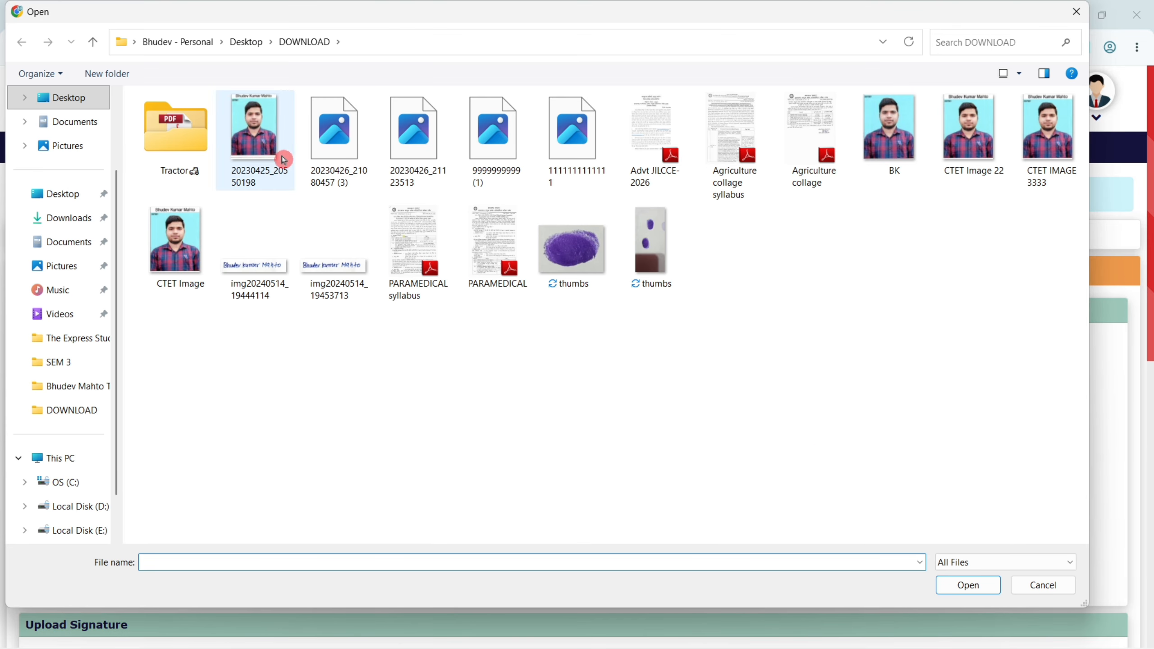
pyautogui.doubleClick(905, 147)
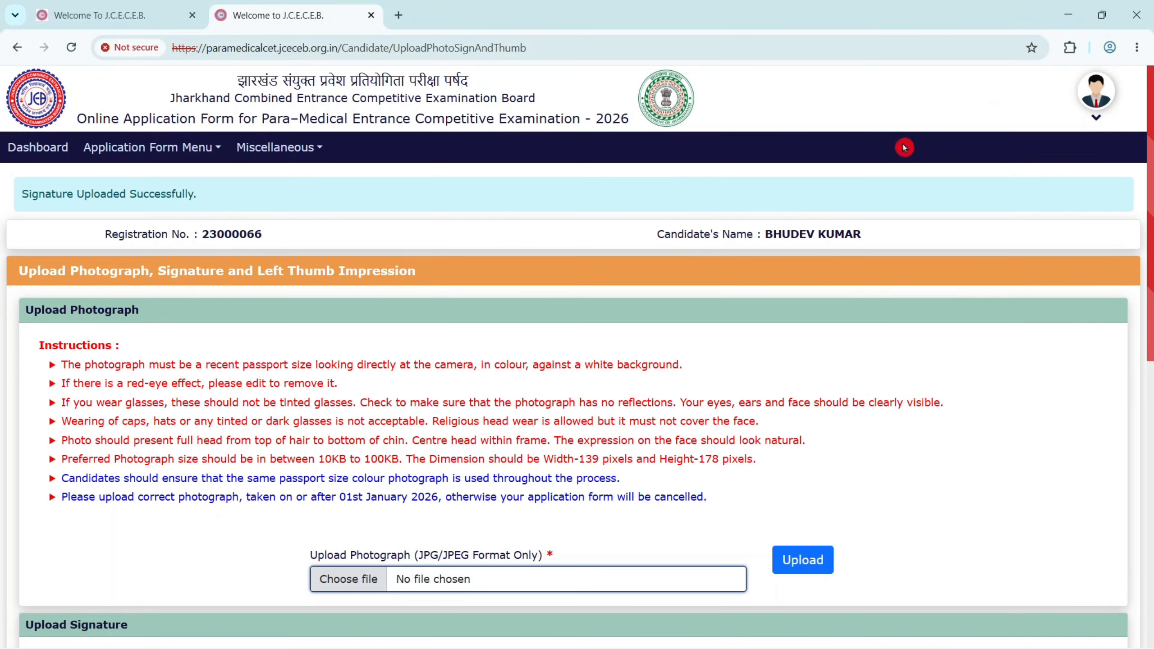
pyautogui.click(801, 569)
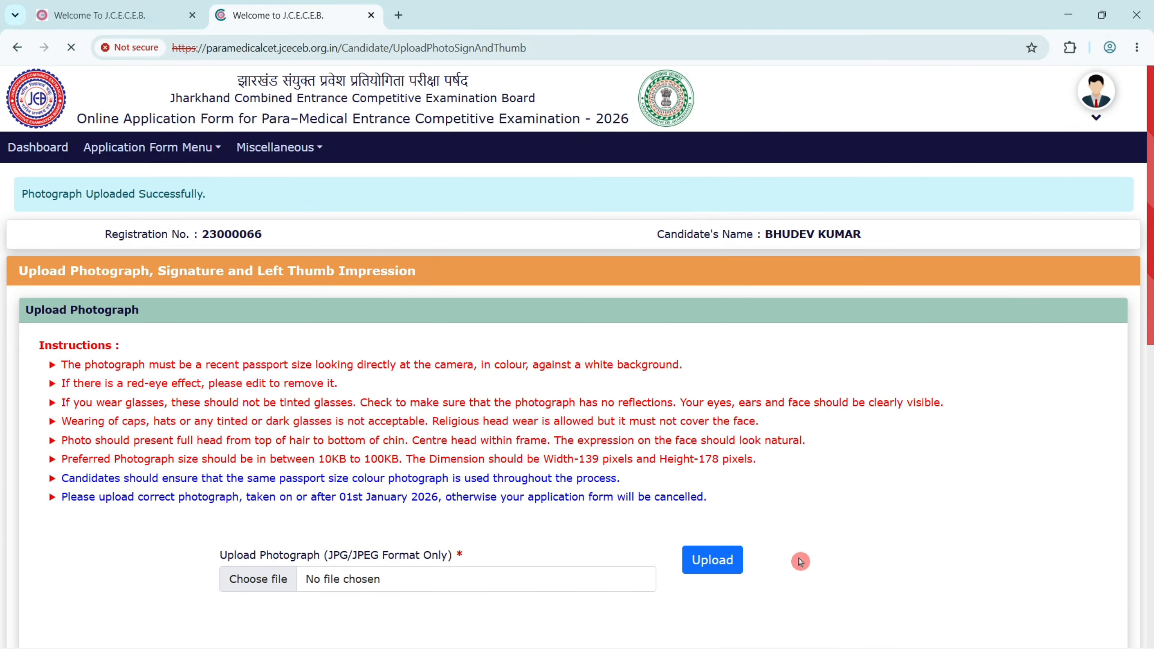
# Step: Upload the close-up thumbs .jpg image from the DOWNLOAD folder as the left thumb impression
pyautogui.scroll(-3, 801, 550)
pyautogui.scroll(-10, 825, 470)
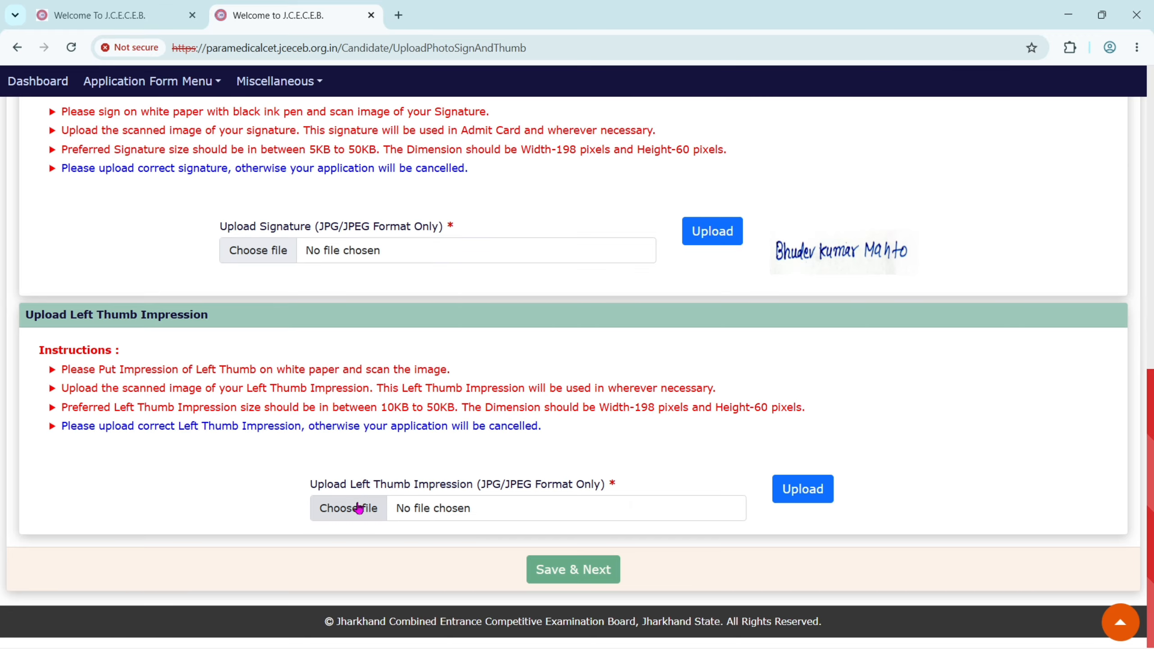
pyautogui.click(344, 498)
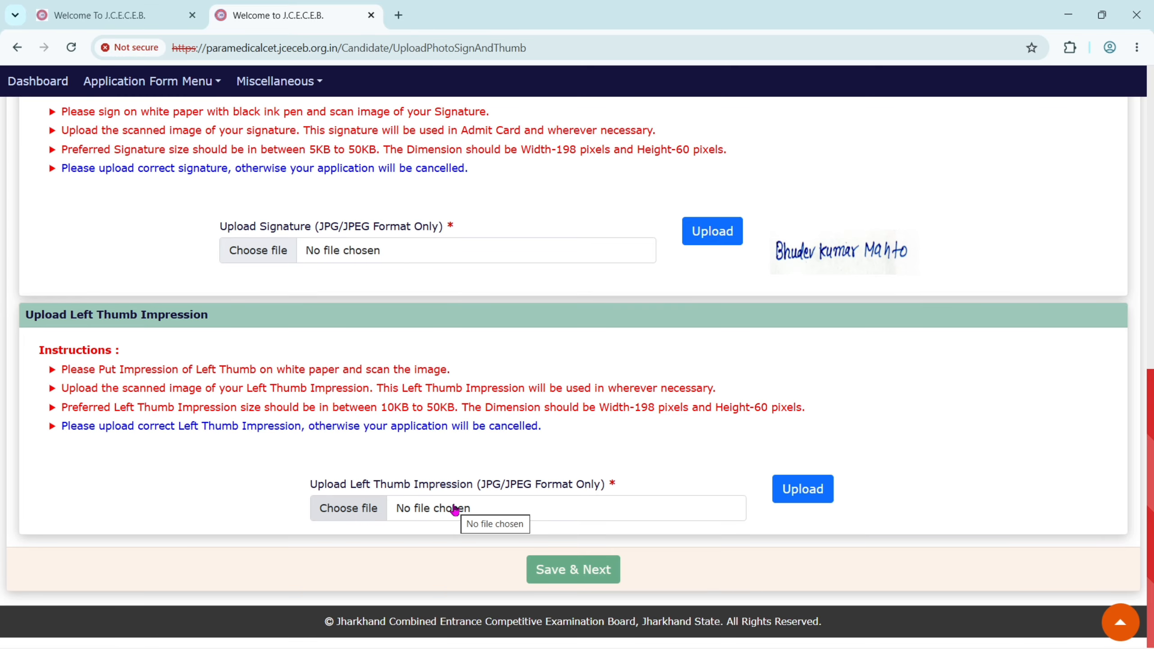
pyautogui.click(356, 520)
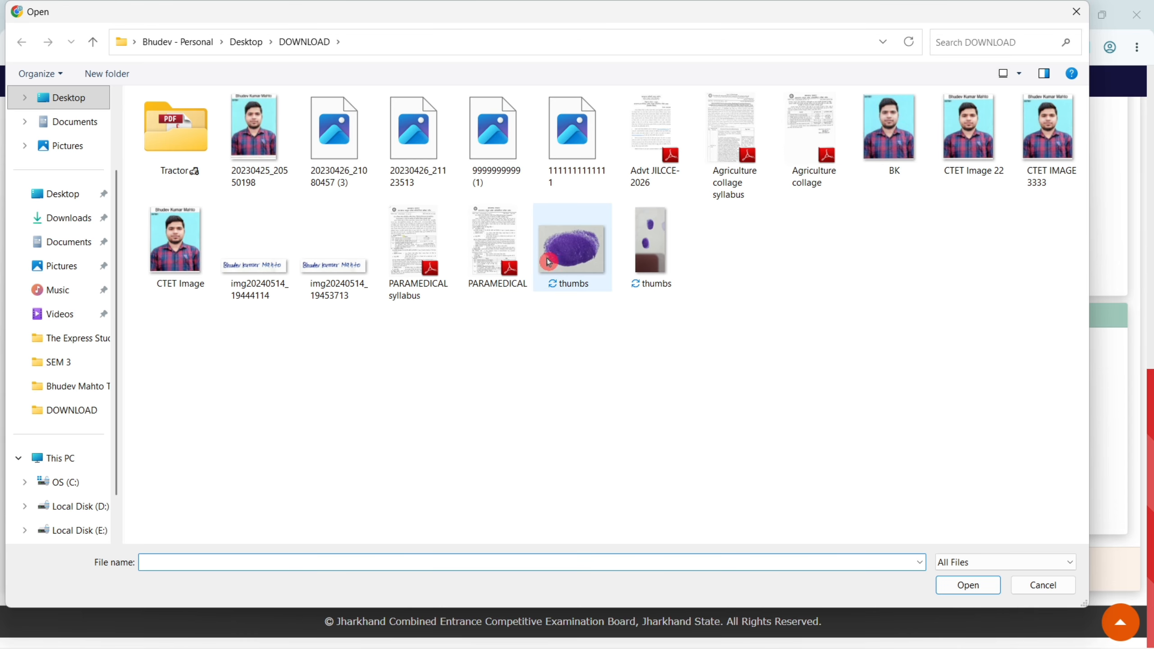
pyautogui.doubleClick(559, 272)
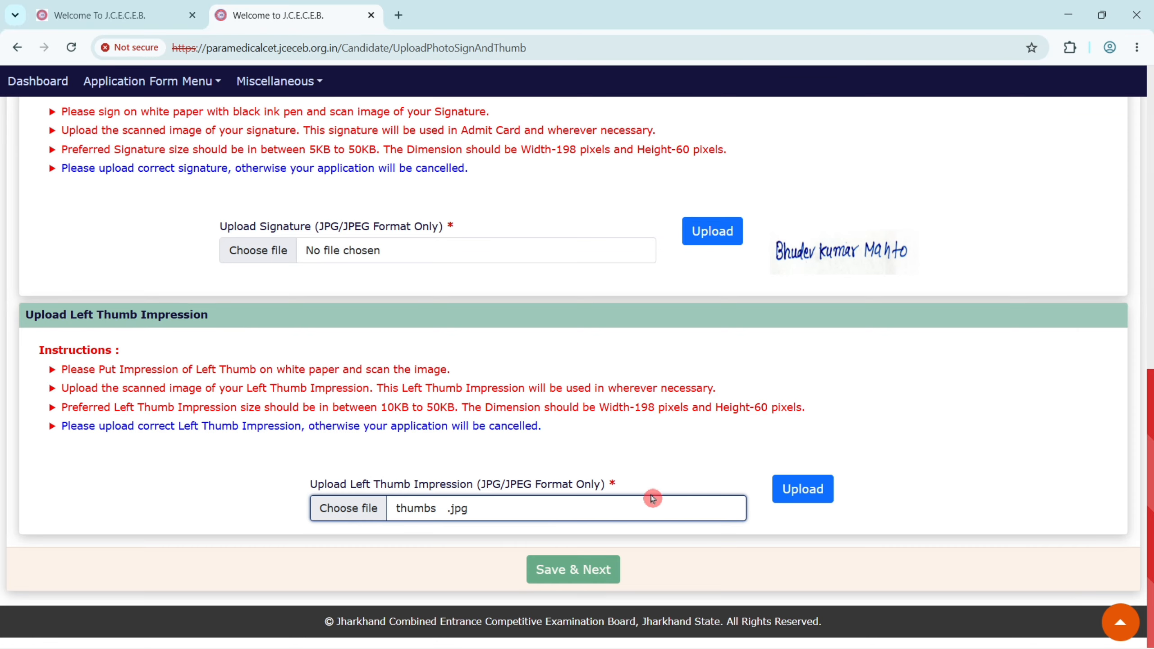
pyautogui.click(808, 499)
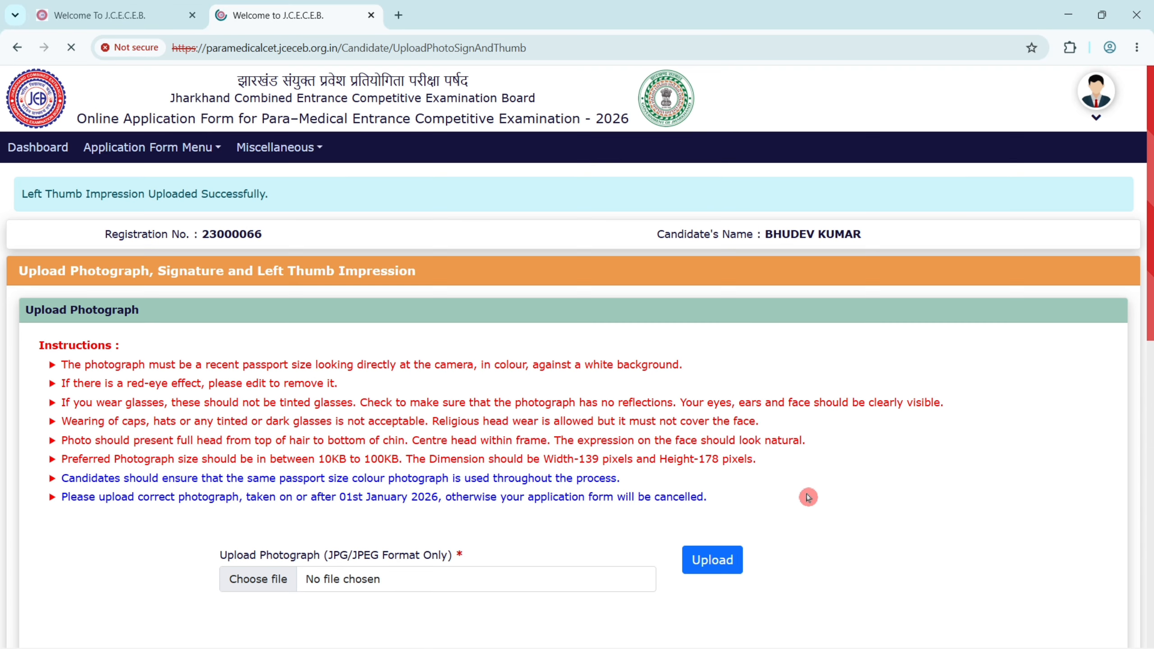
pyautogui.scroll(-8, 821, 543)
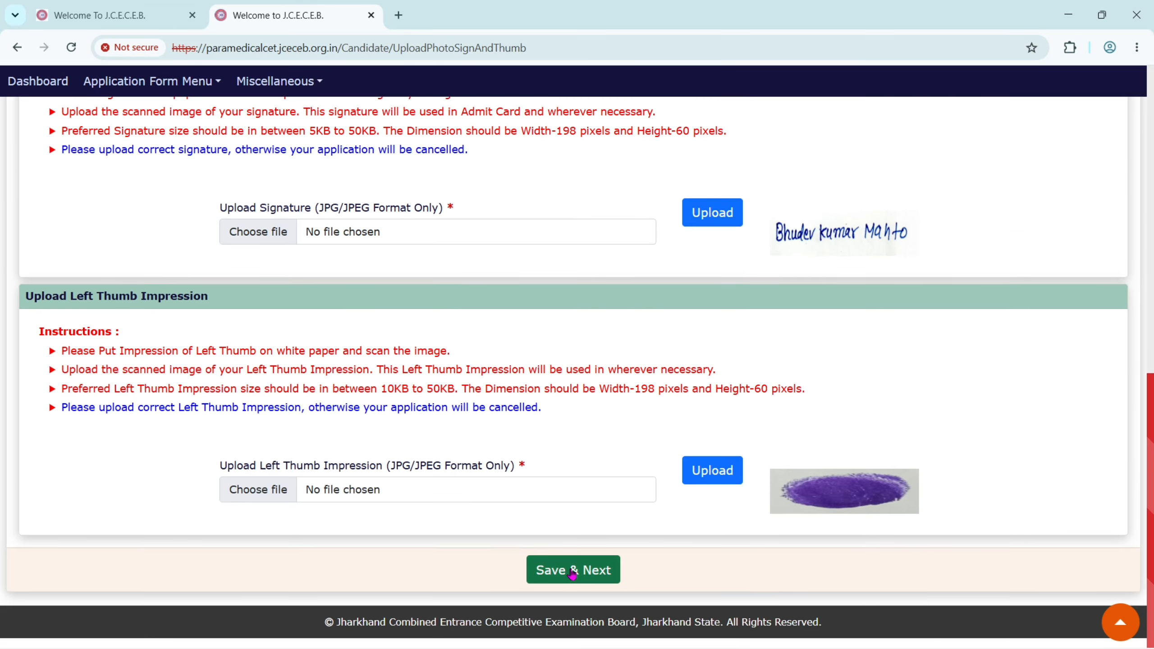
# Step: Save the uploaded images, review the applied course and fee details, and proceed to payment through the PAYGOV gateway
pyautogui.click(572, 574)
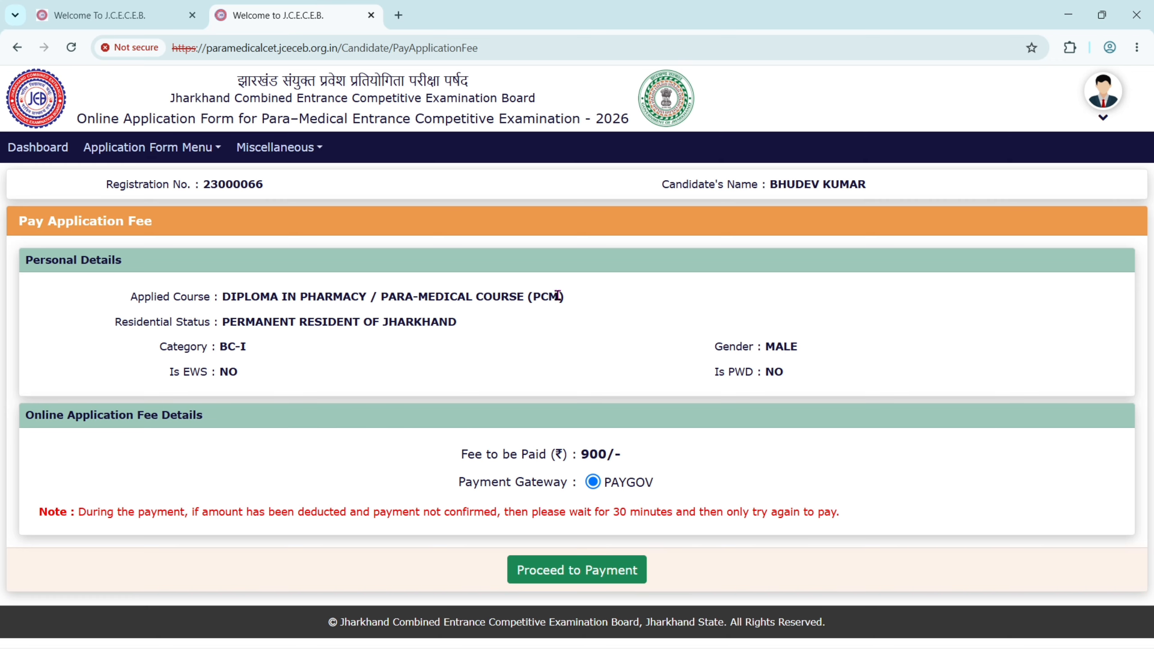
pyautogui.moveTo(566, 297); pyautogui.dragTo(517, 301)
pyautogui.click(690, 458)
pyautogui.click(558, 581)
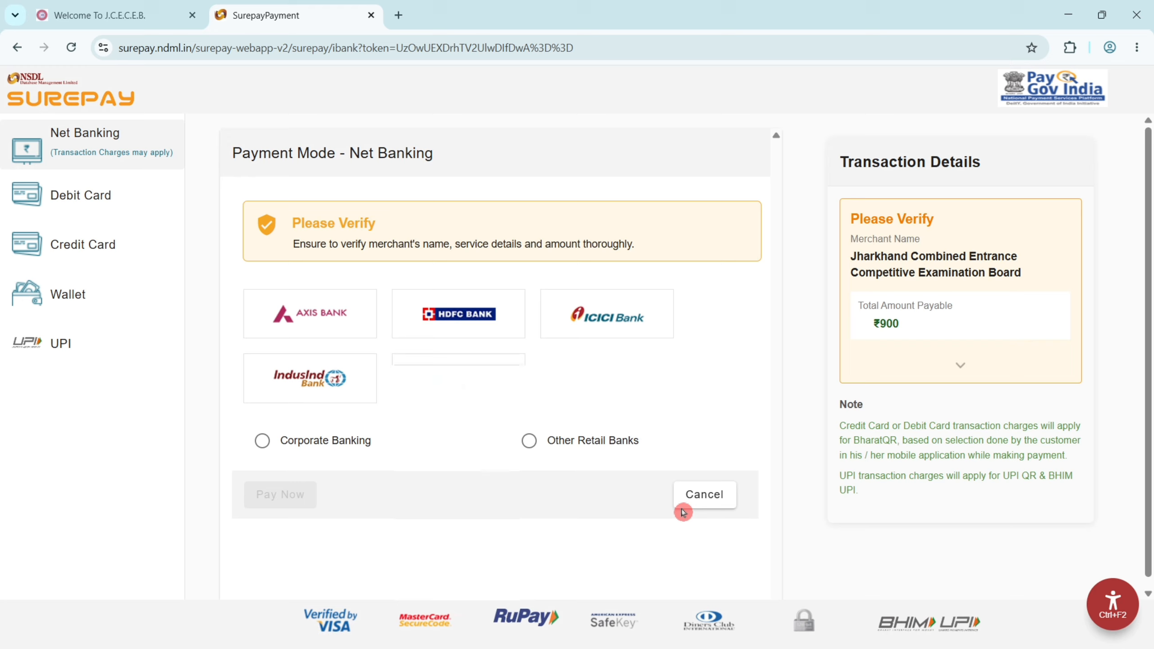
# Step: Choose UPI as the payment mode and display the full QR code for paying the application fee
pyautogui.click(72, 353)
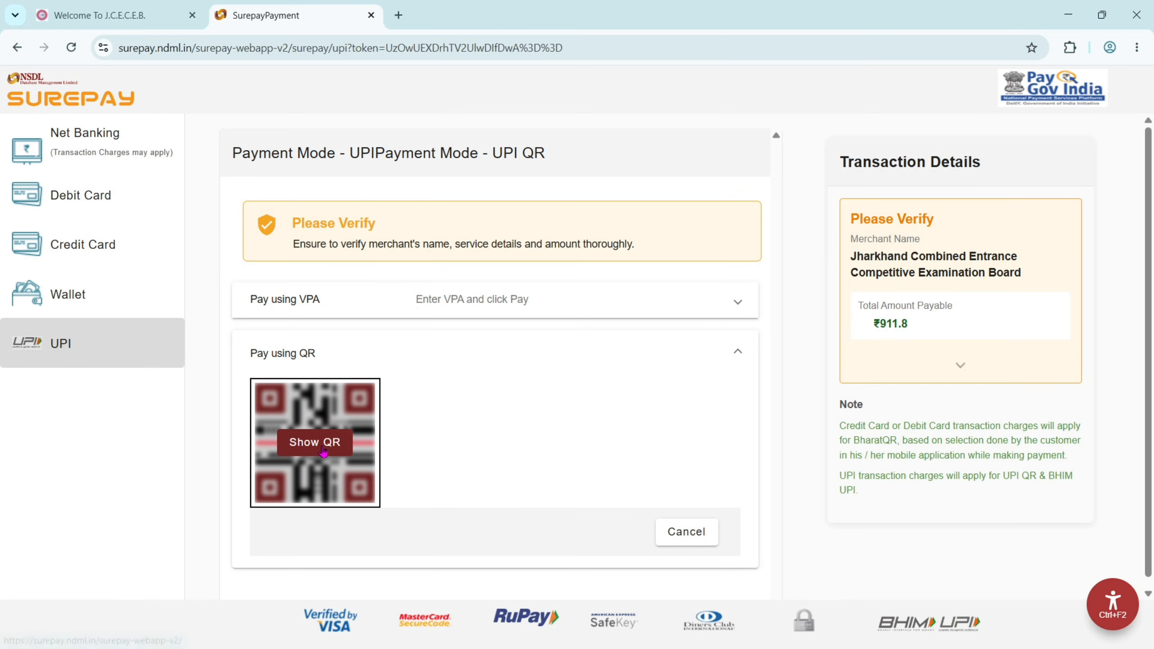
pyautogui.click(323, 450)
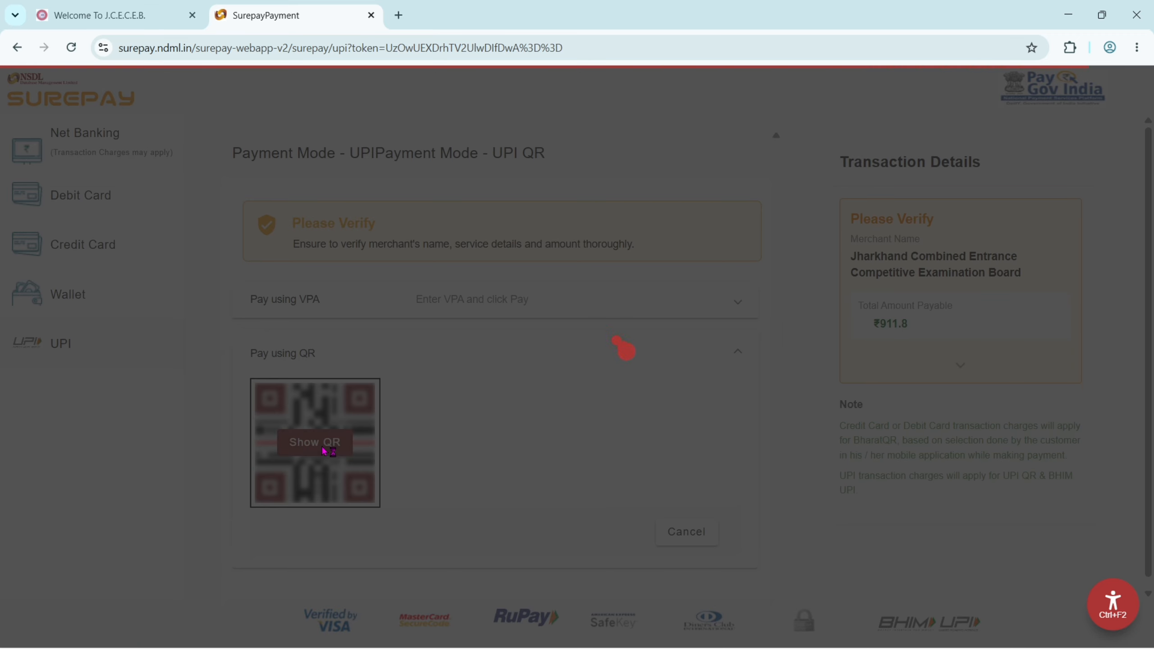
pyautogui.scroll(-3, 368, 482)
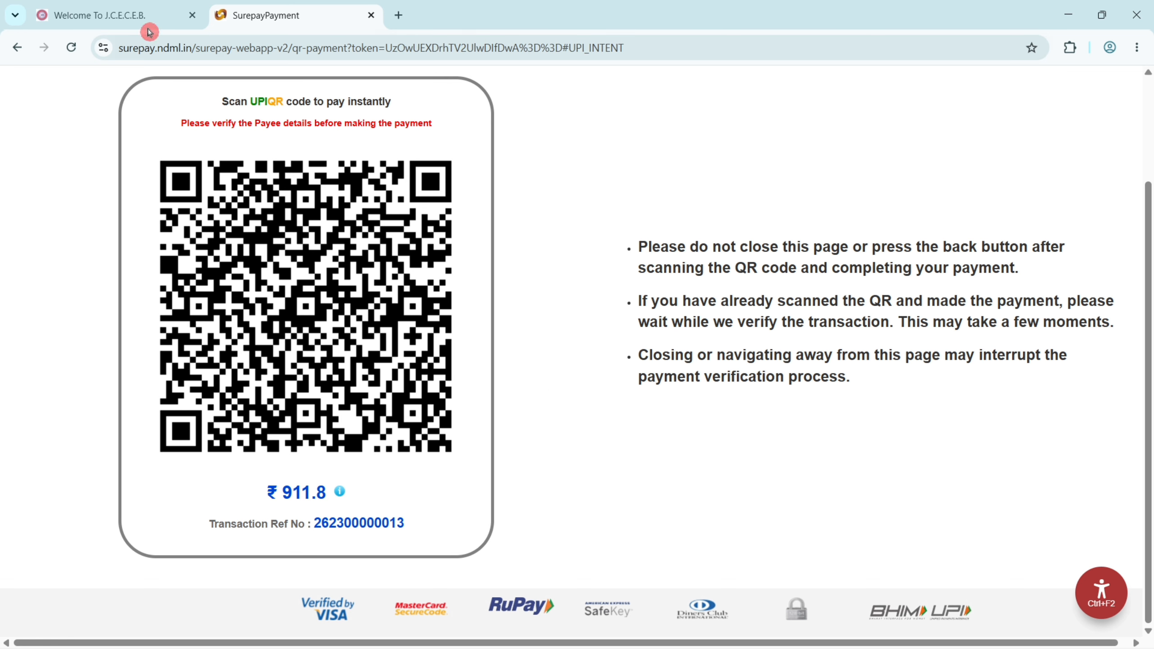
pyautogui.click(107, 5)
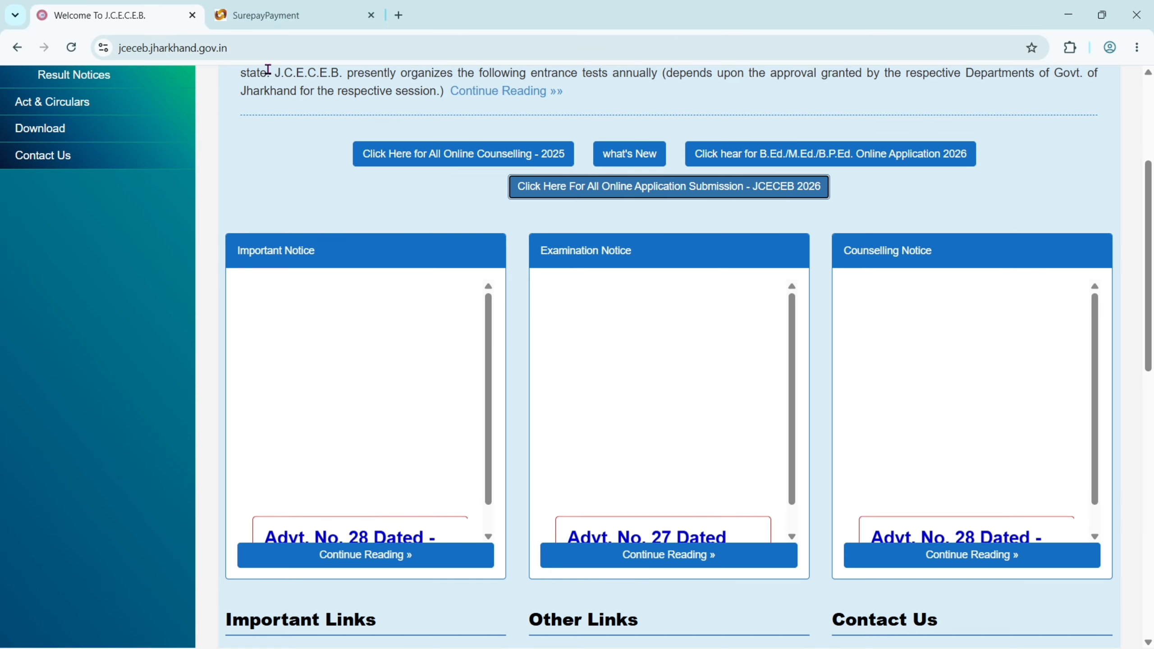
pyautogui.click(316, 16)
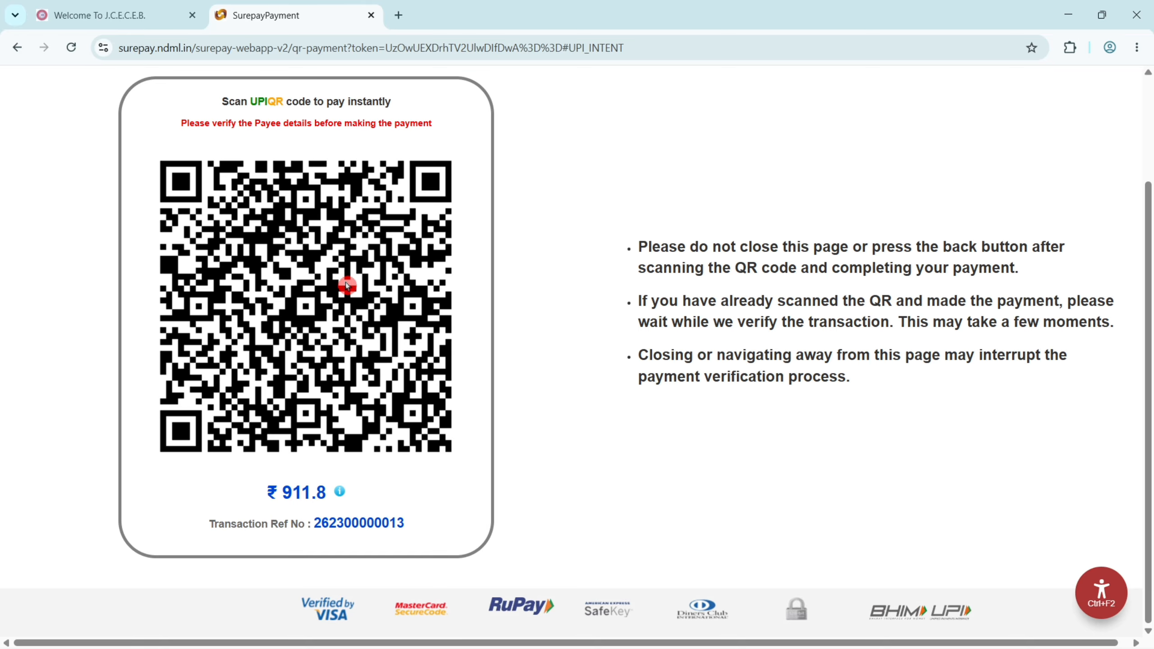